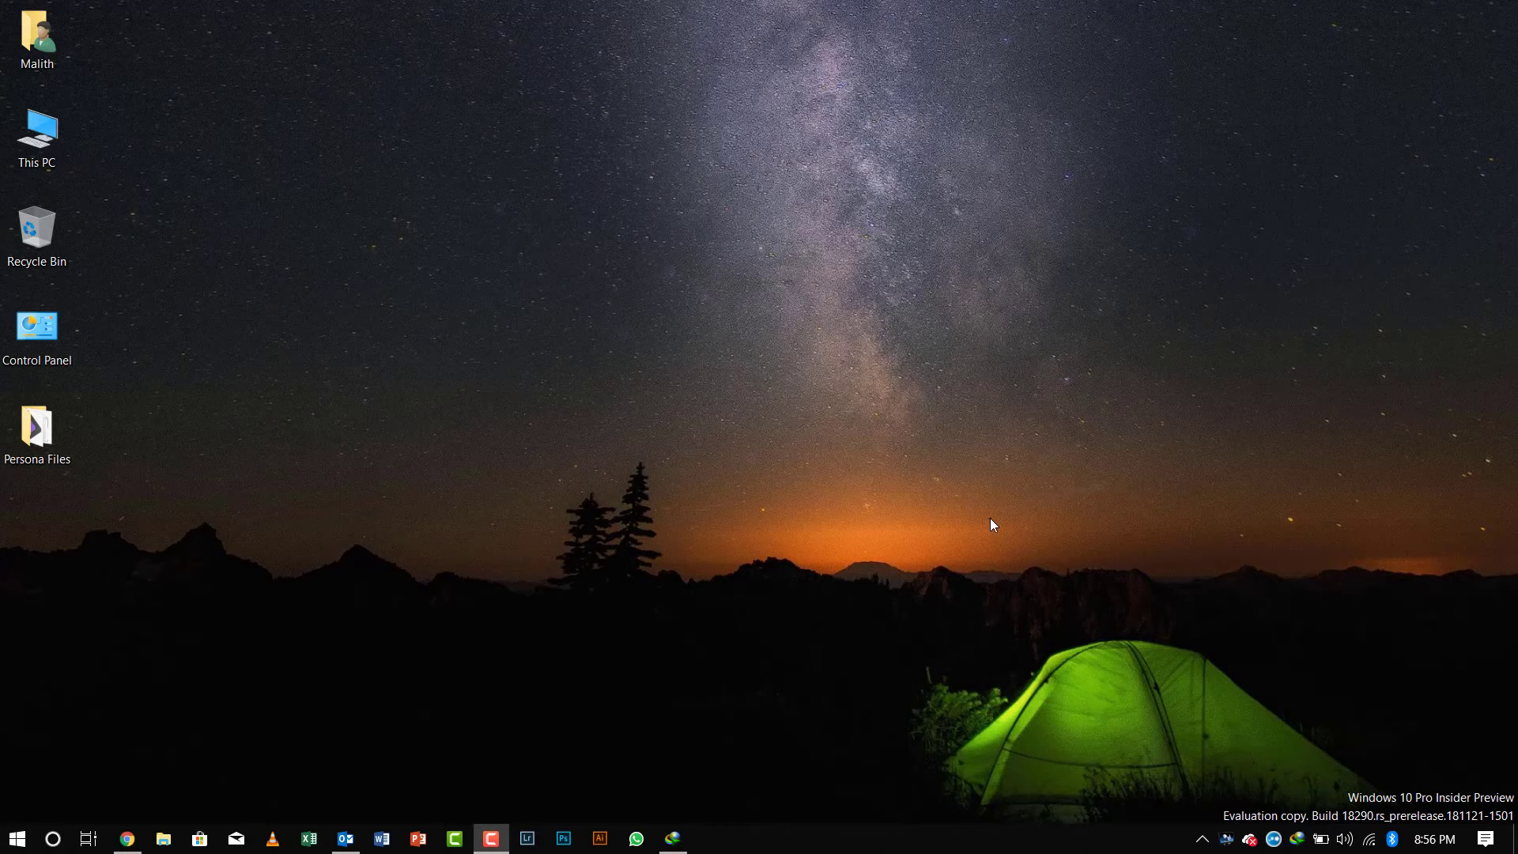
Step: Refresh the desktop and launch Chrome
right_click(391, 319)
left_click(443, 369)
left_click(136, 848)
Step: Search Google for 'office deployment tool' and open the Microsoft result in a background tab
type("o")
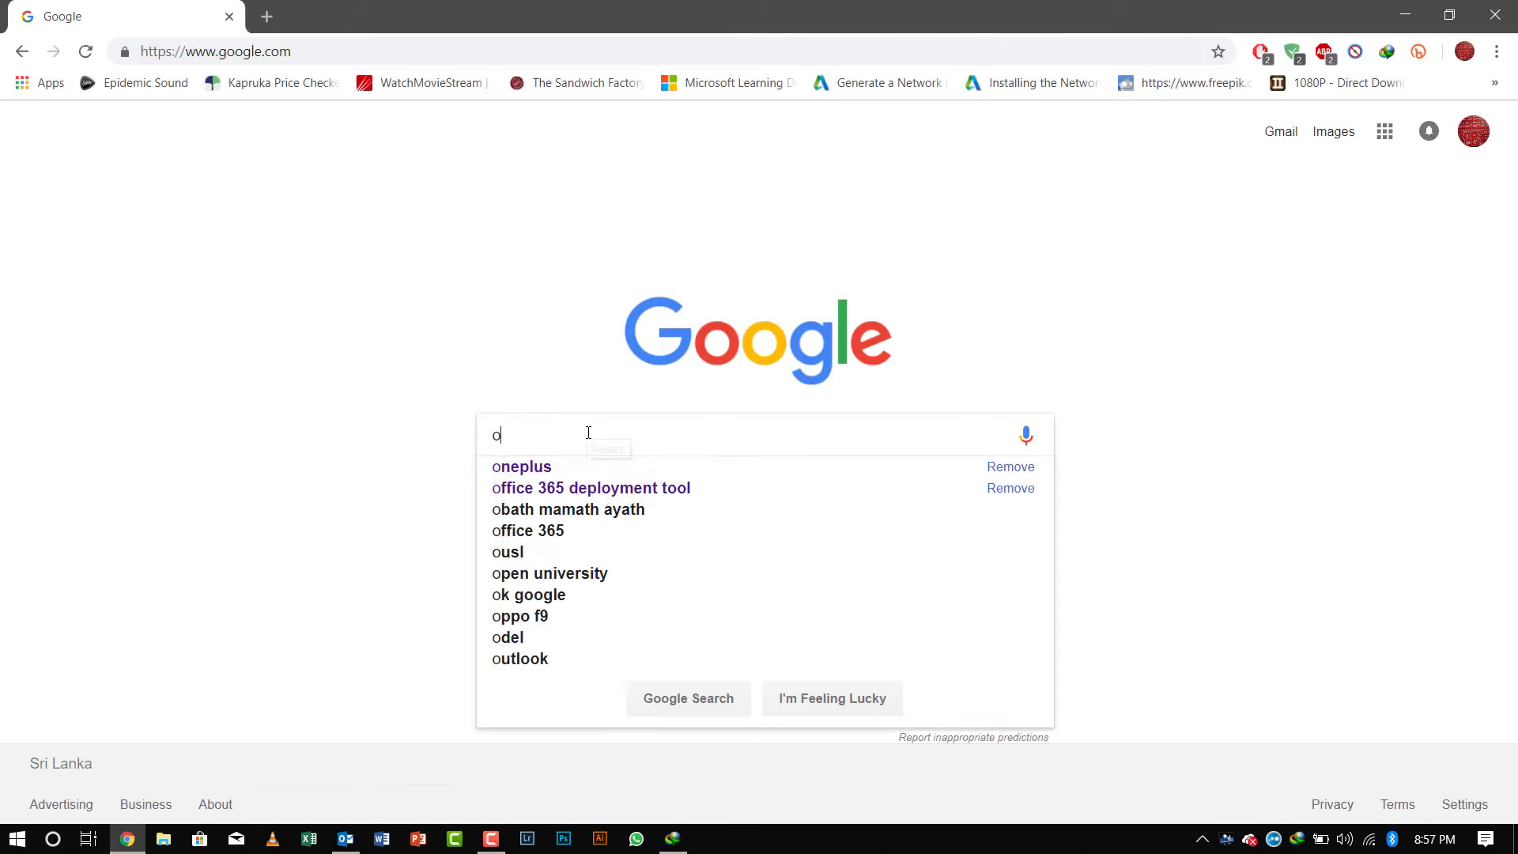
type("ffice deploy")
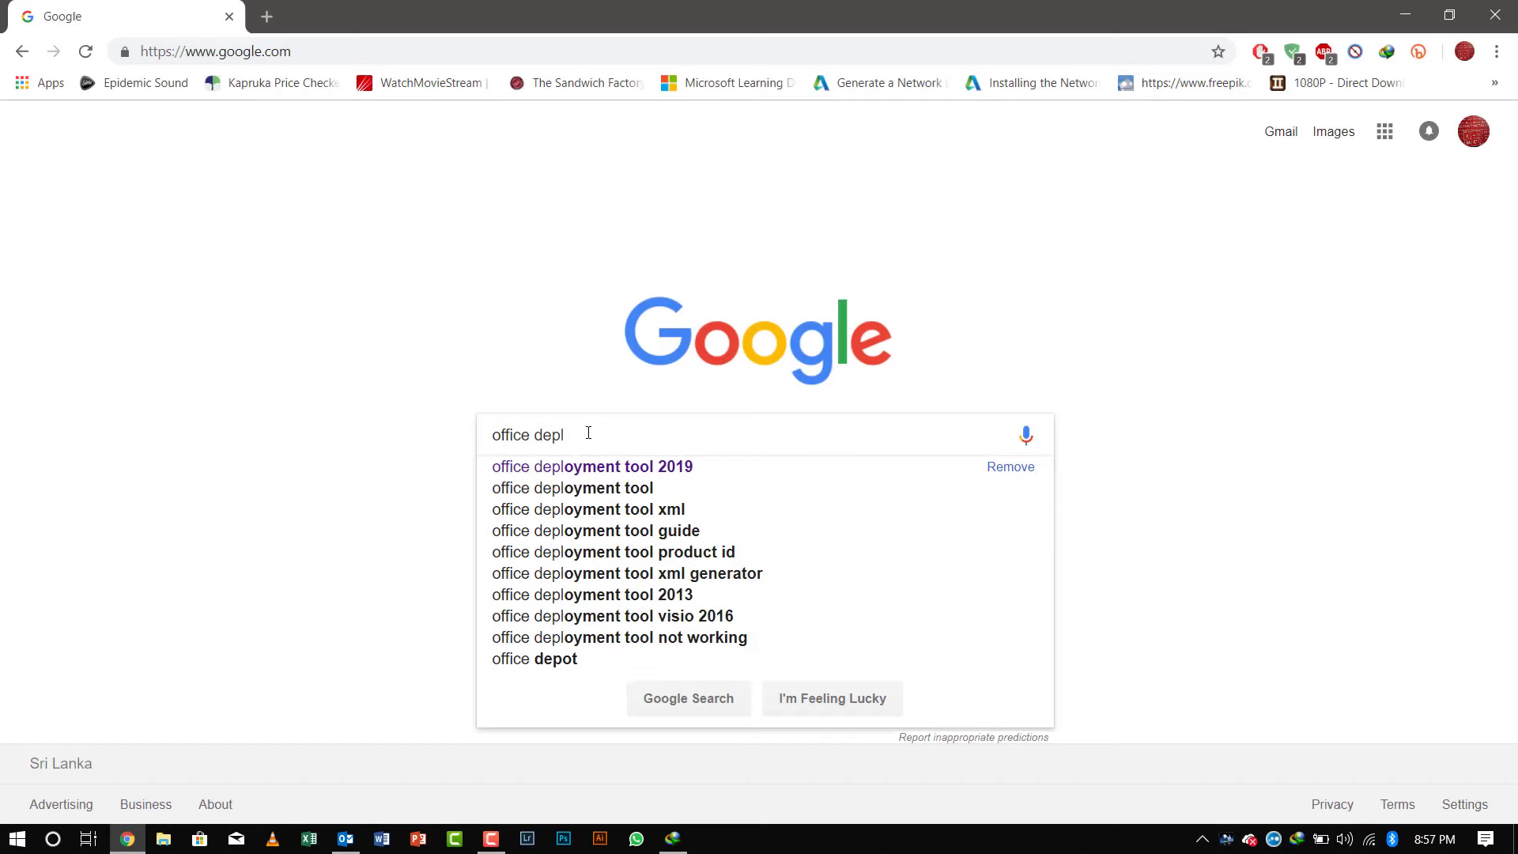
key("Down")
key("Down")
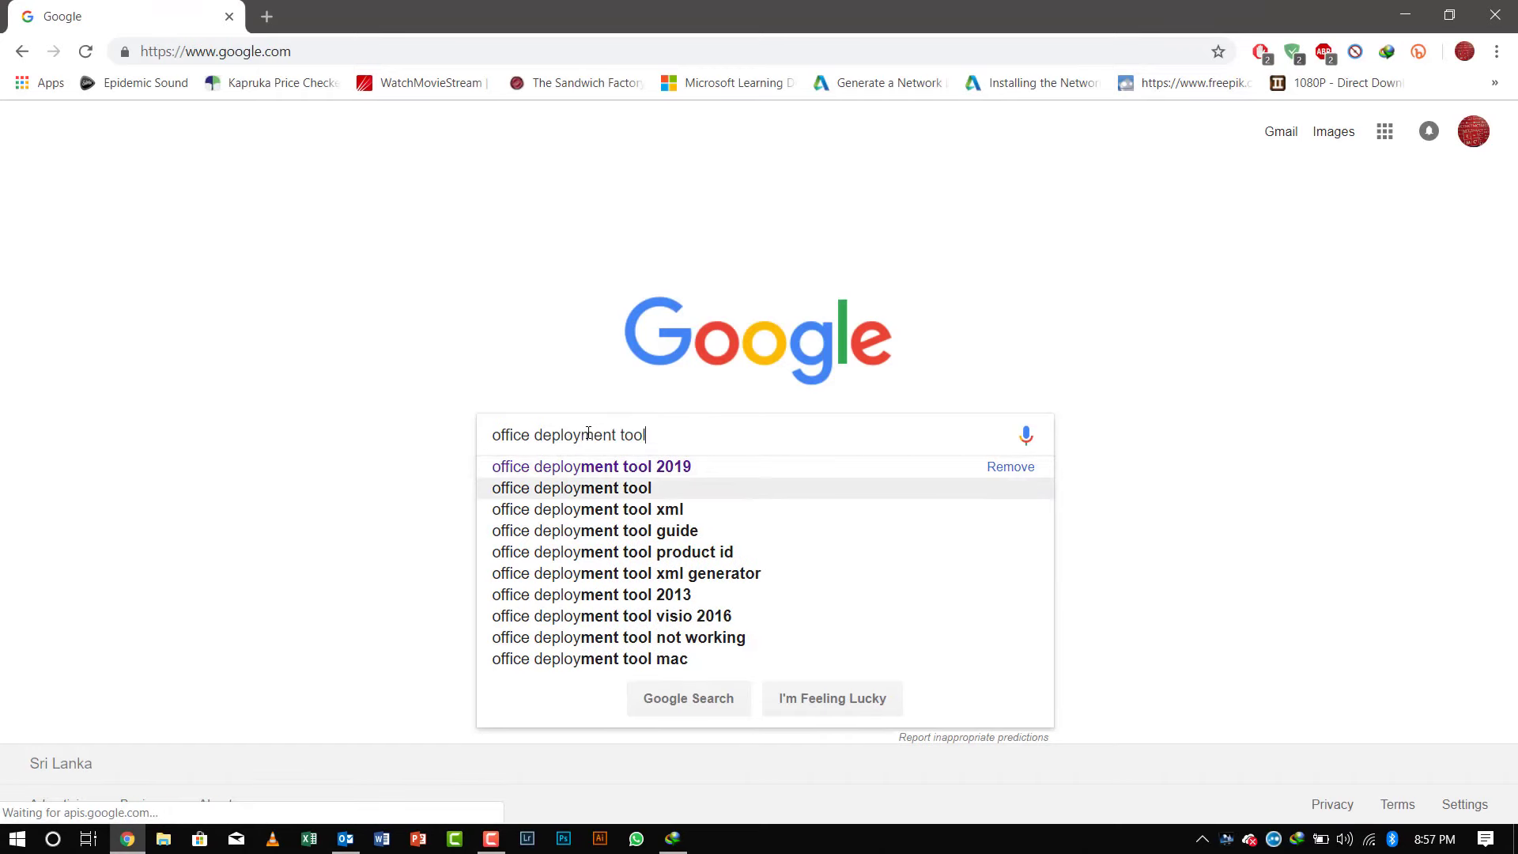
key("Return")
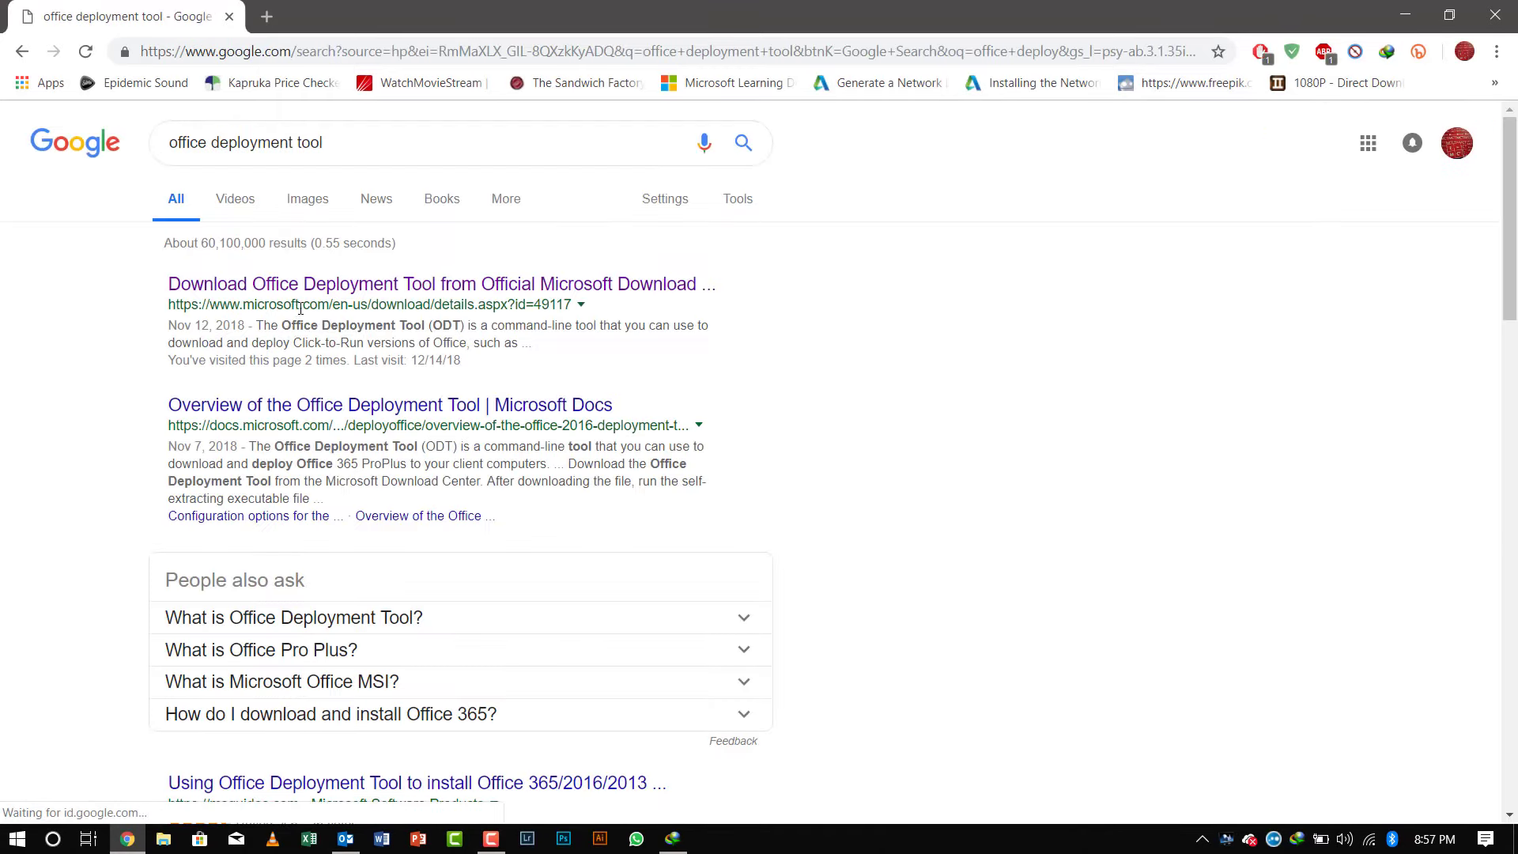
left_click(415, 308)
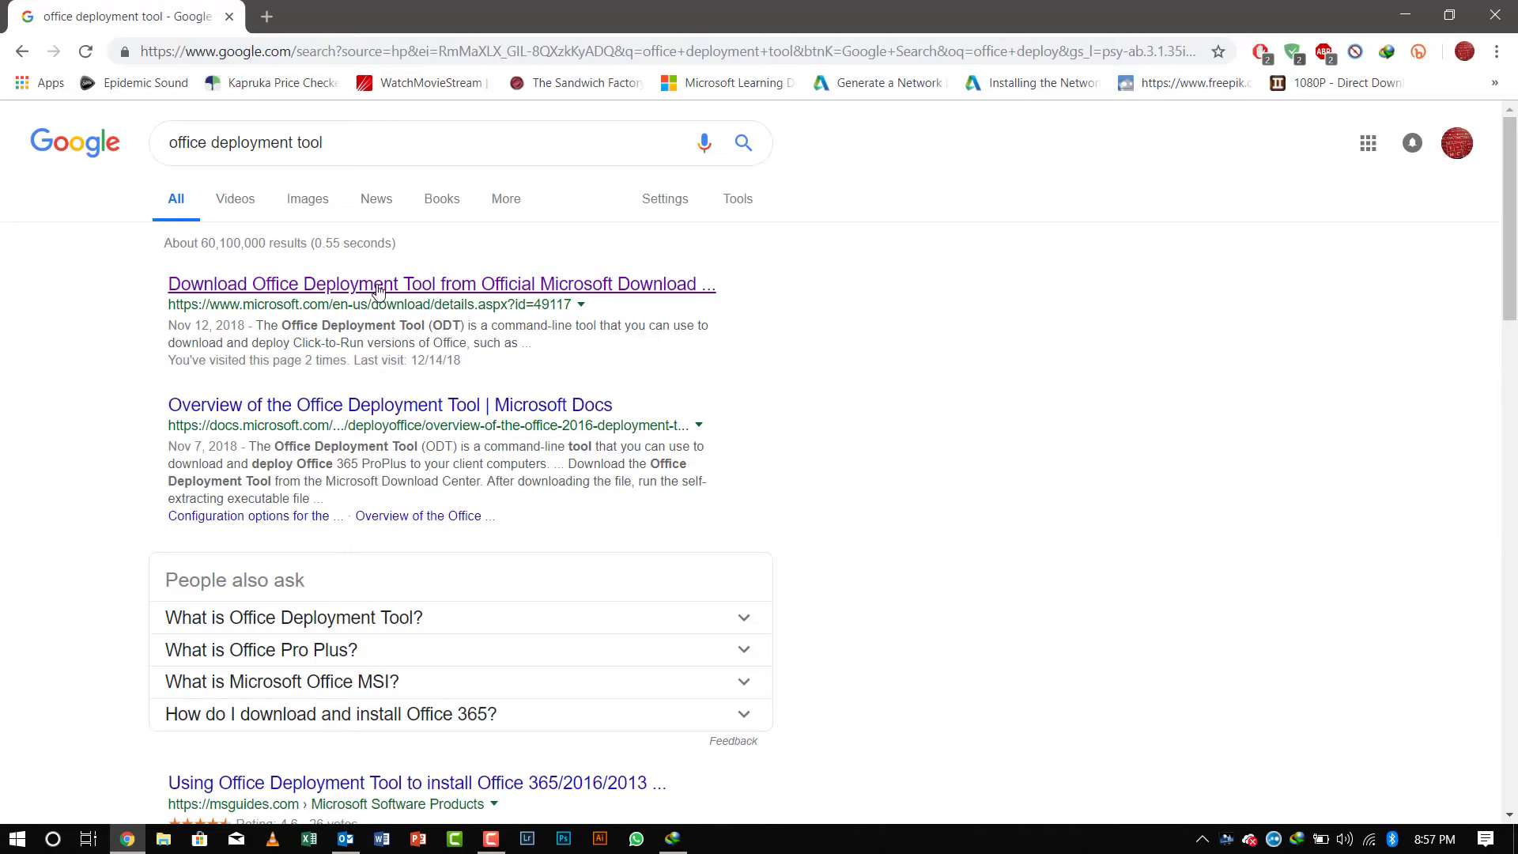
middle_click(520, 281)
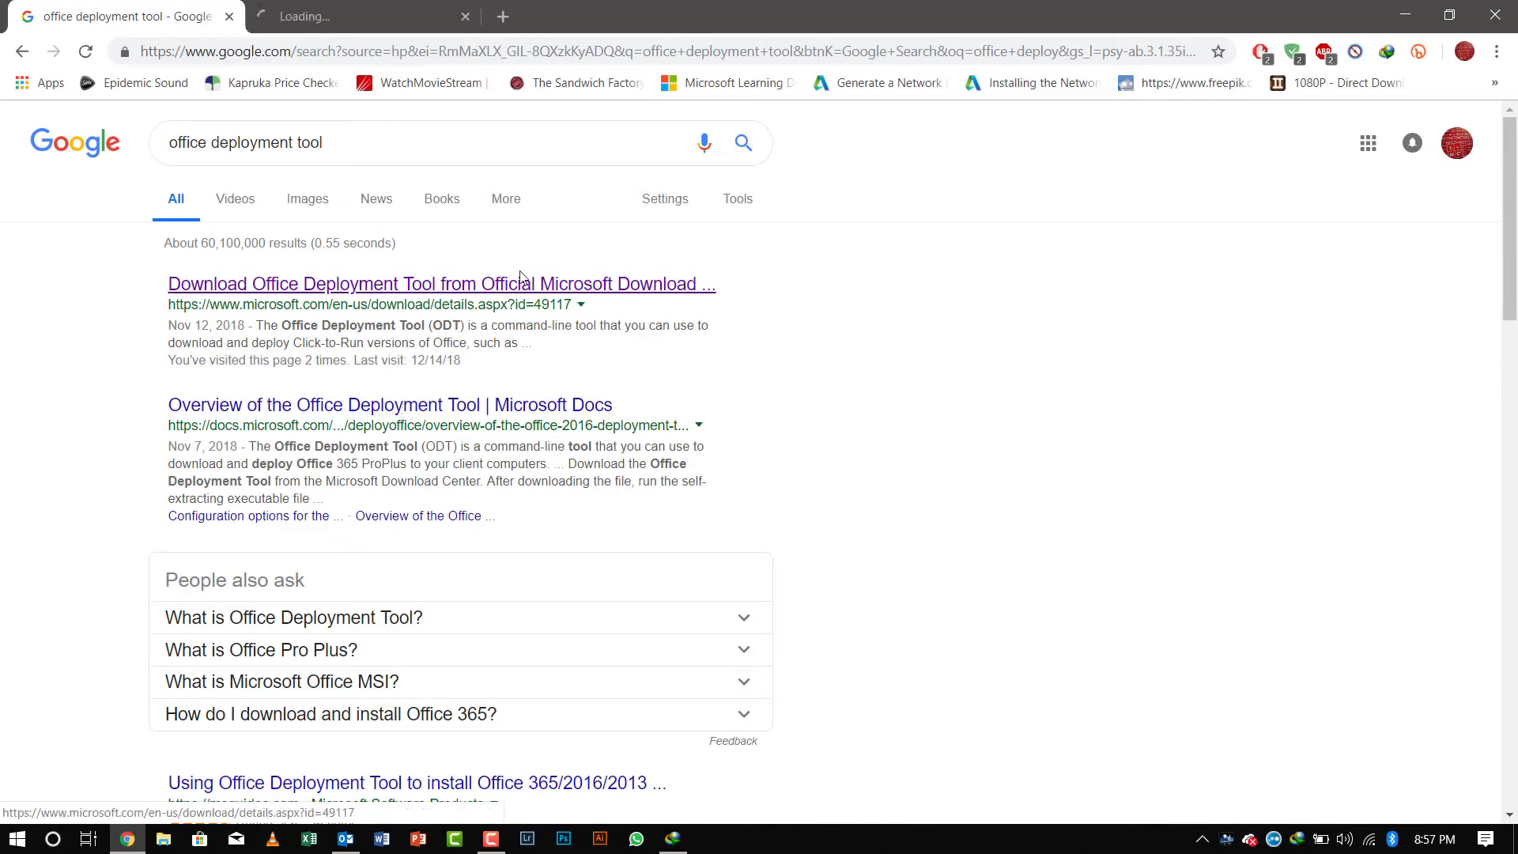
Step: Read through the Office Deployment Tool overview and sample XML, then switch to the download page
middle_click(498, 286)
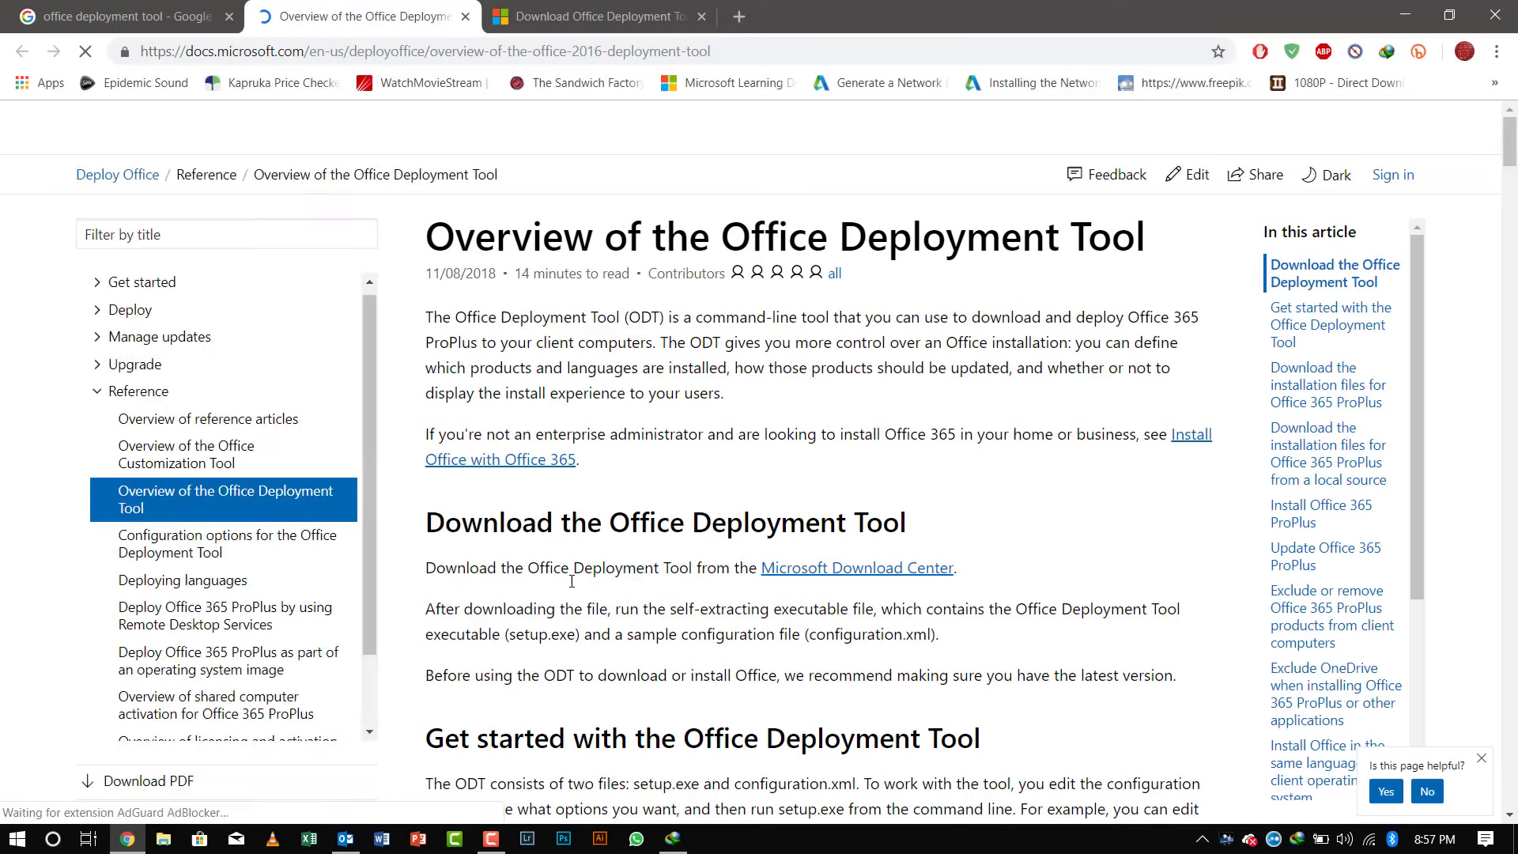
scroll(574, 595, "down", 7)
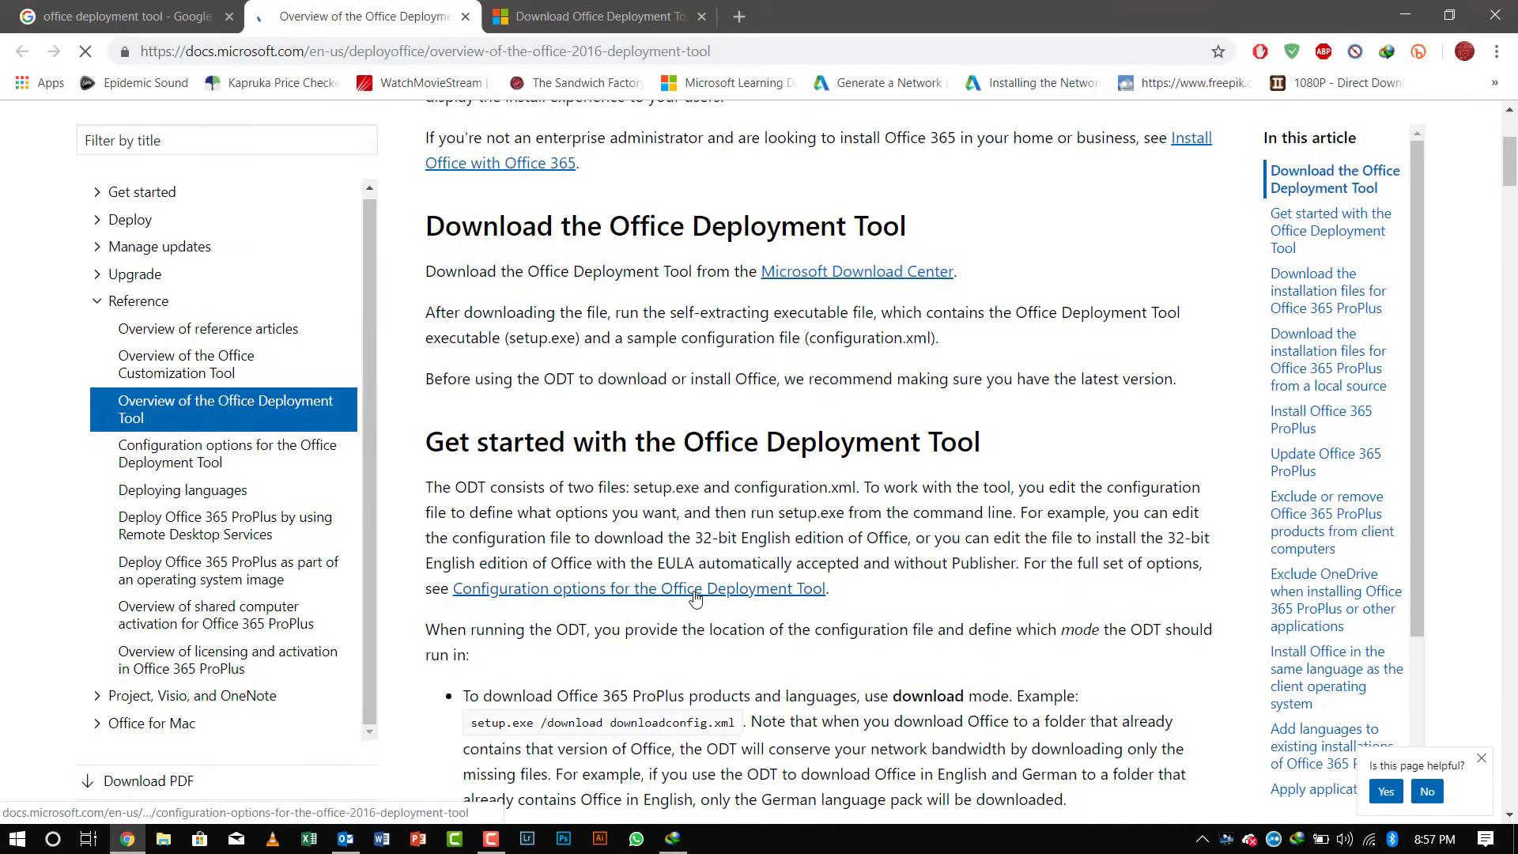
scroll(708, 601, "down", 13)
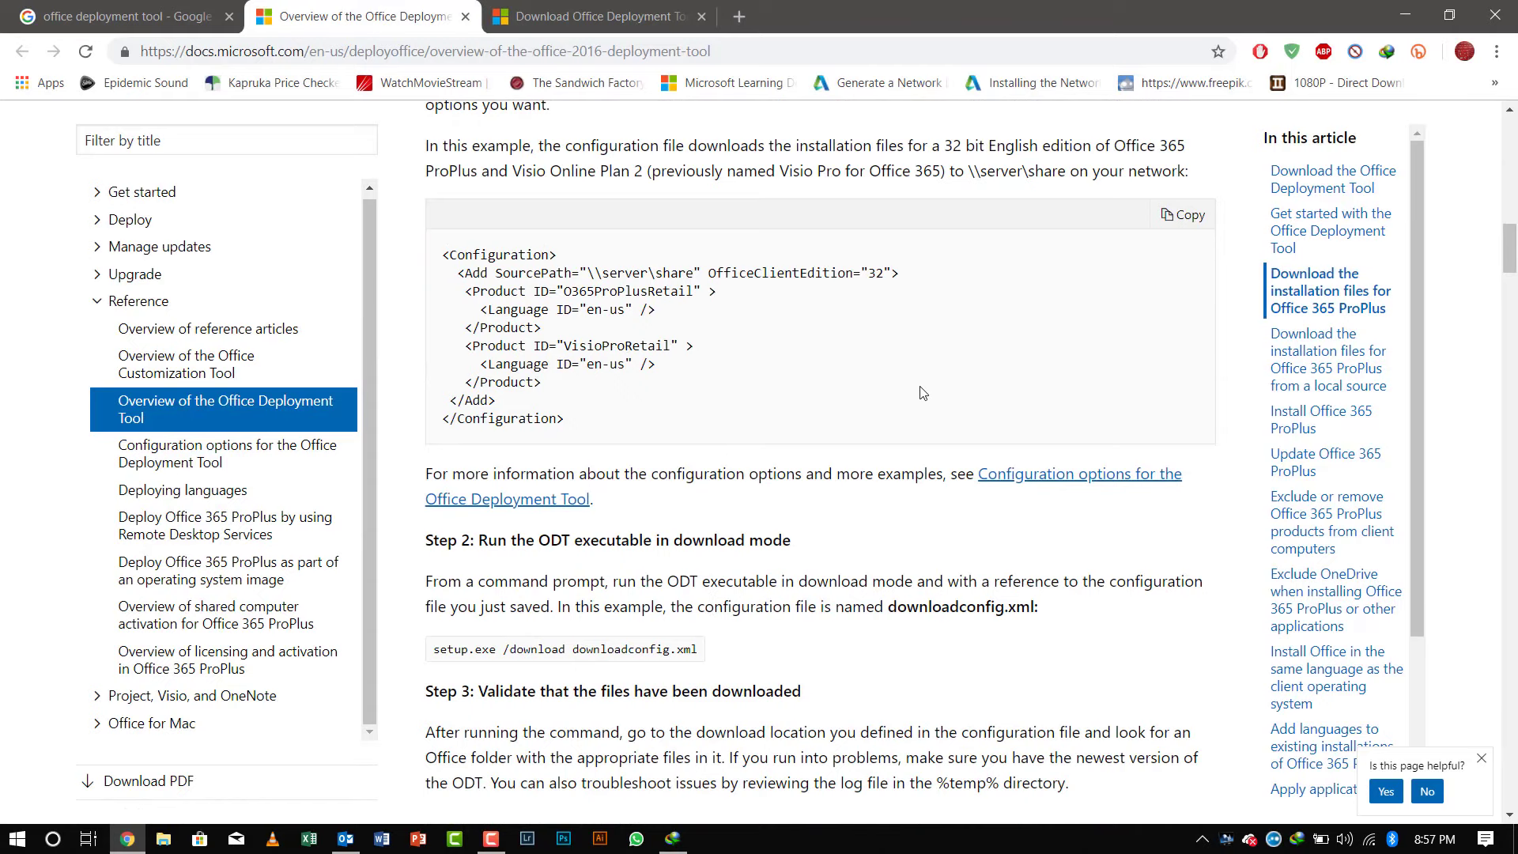
scroll(922, 392, "down", 1)
scroll(909, 423, "down", 4)
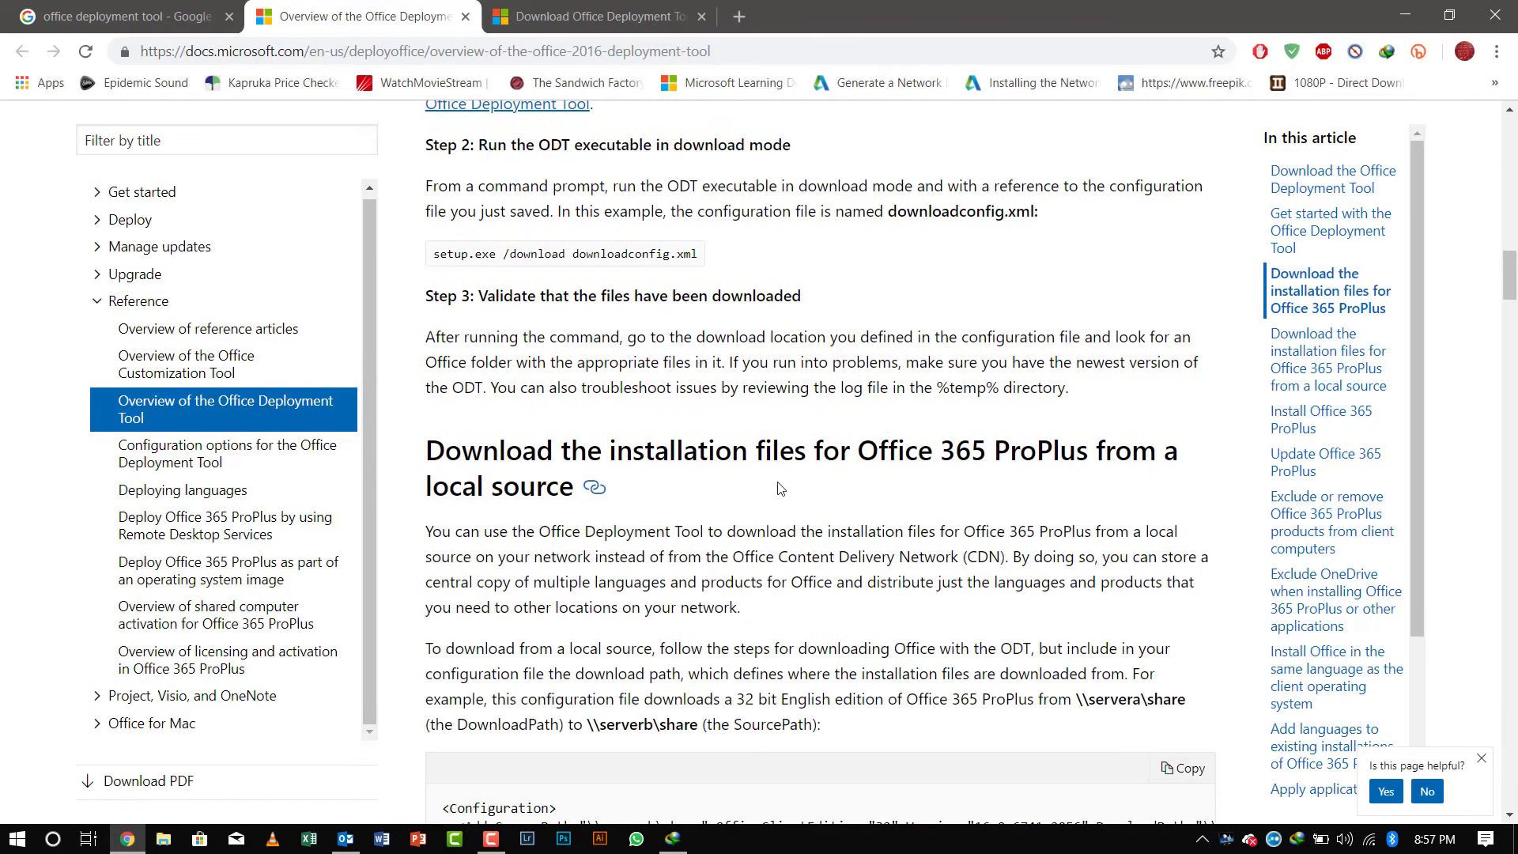
scroll(725, 521, "down", 1)
scroll(725, 521, "down", 6)
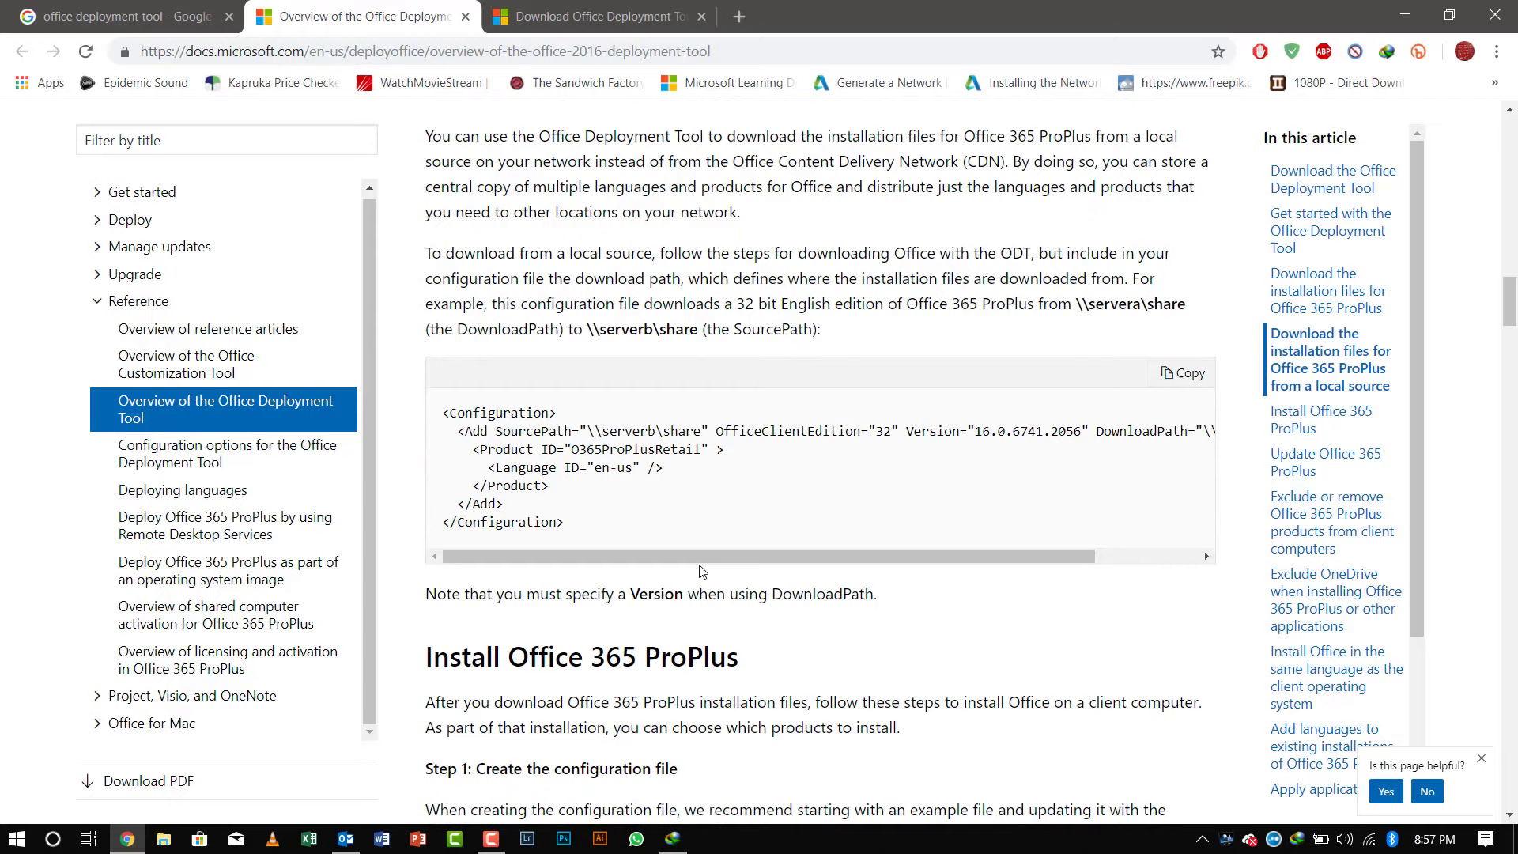
scroll(701, 583, "down", 1)
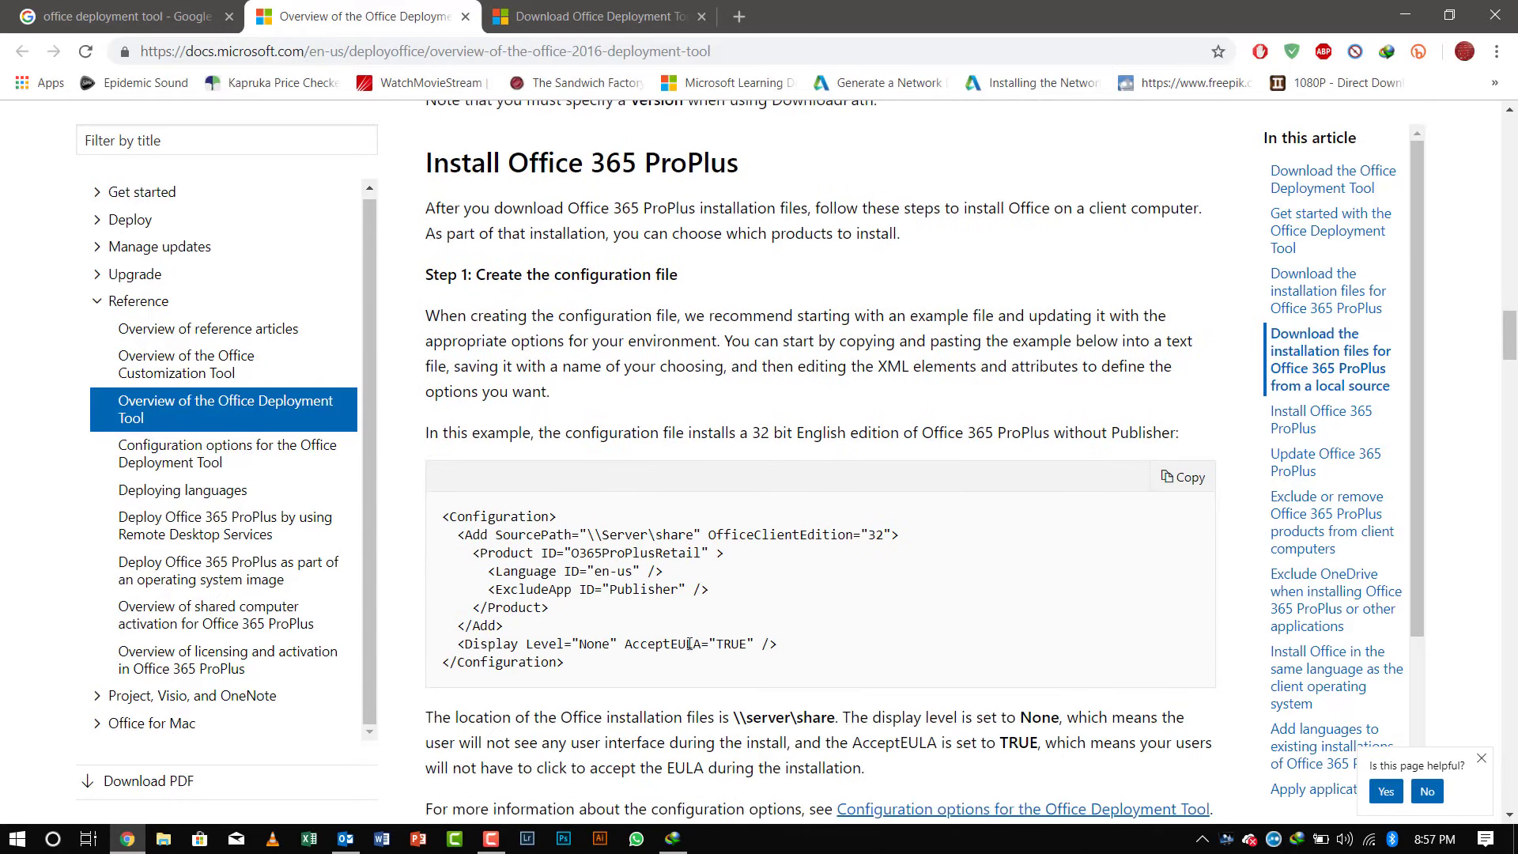
left_click(654, 13)
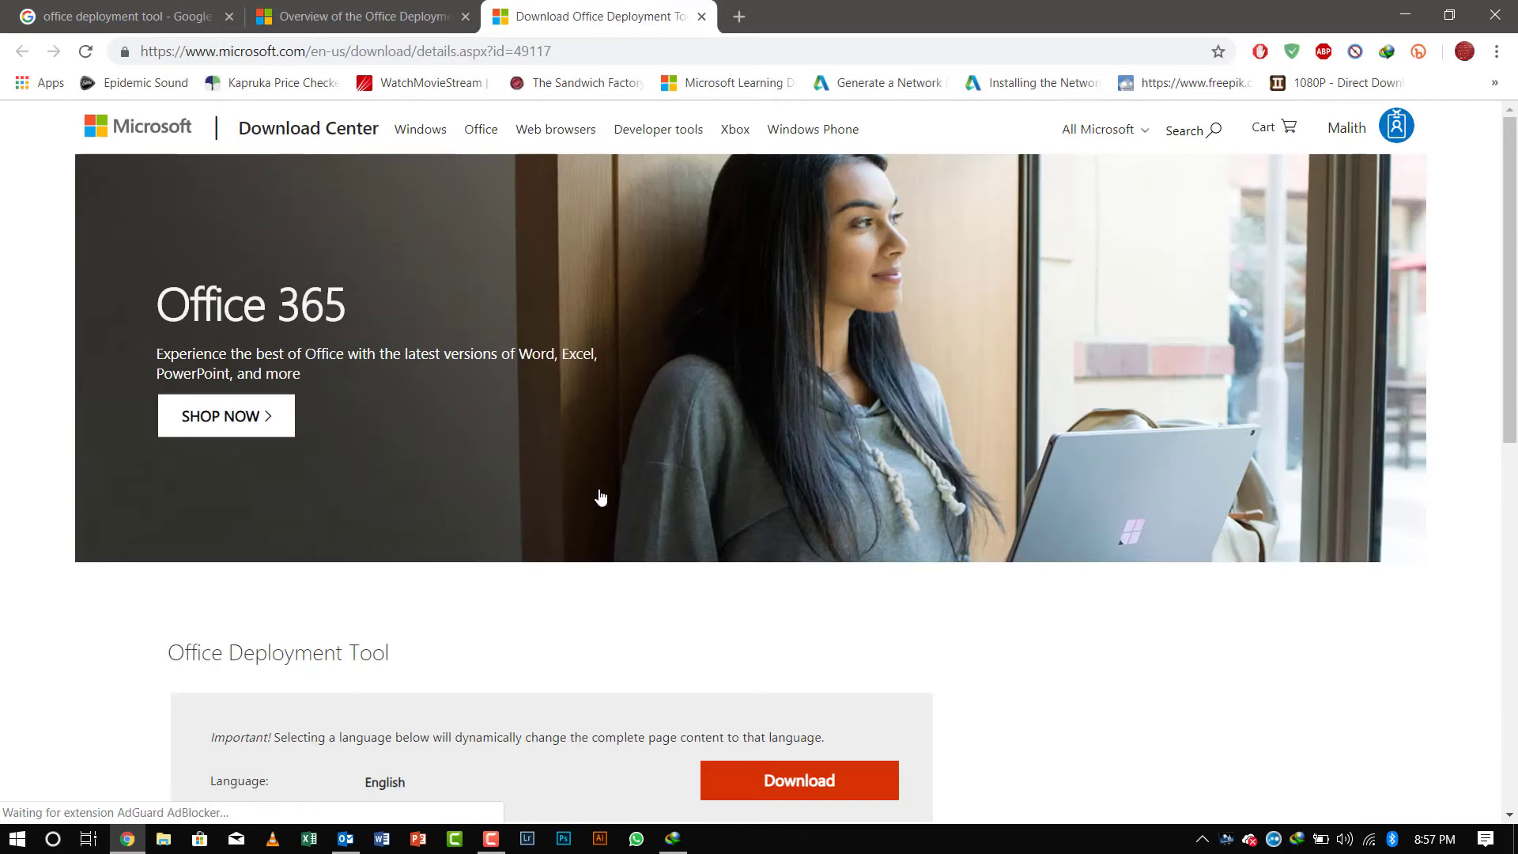
Step: Save officedeploymenttool_11107-33602.exe (2.65 MB) to Downloads\Programs and start the download
scroll(715, 531, "down", 3)
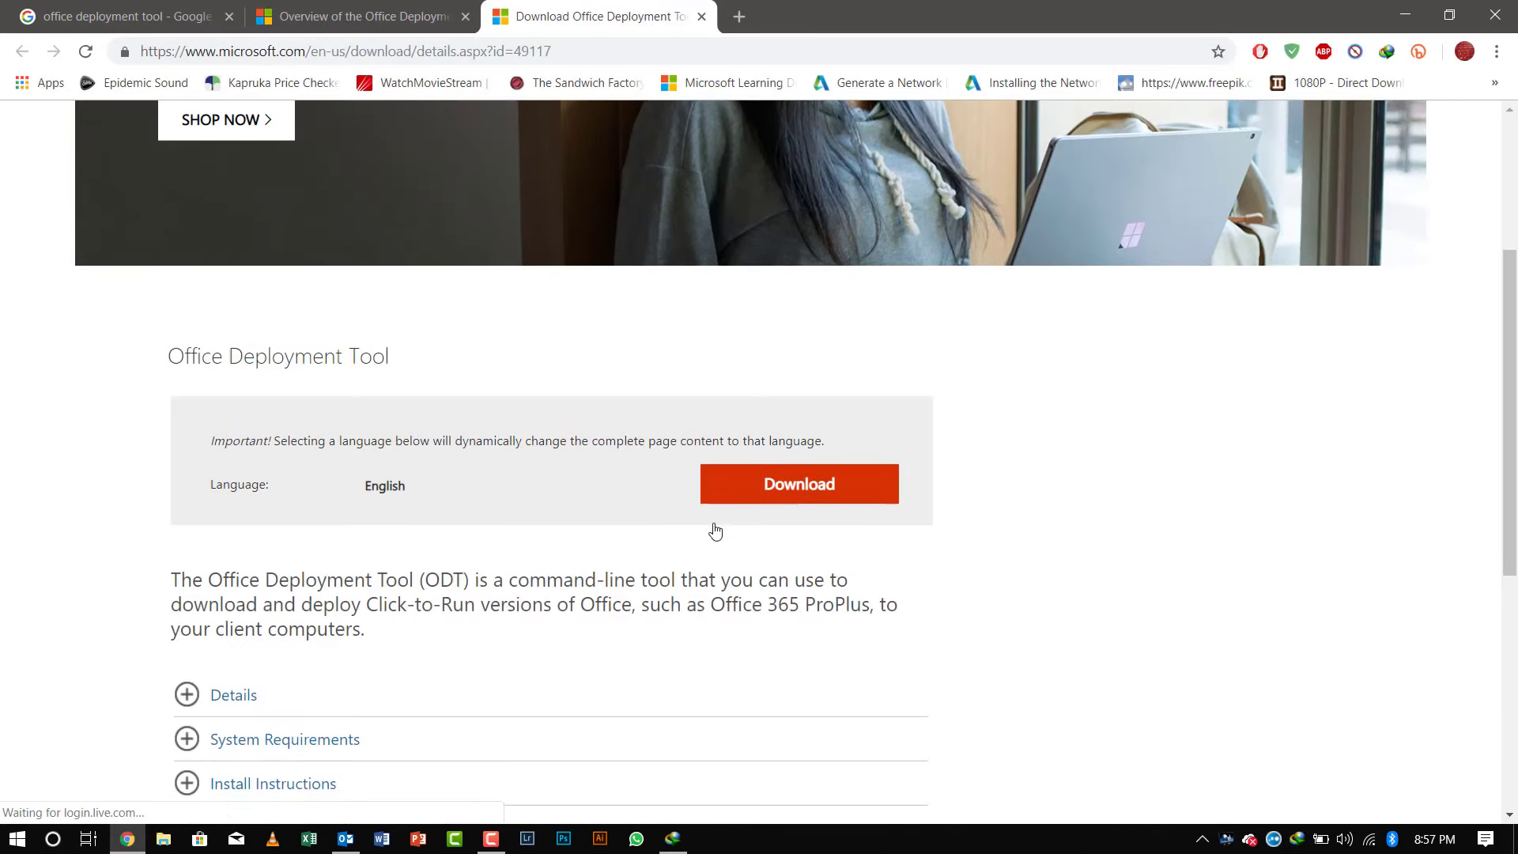
left_click(748, 500)
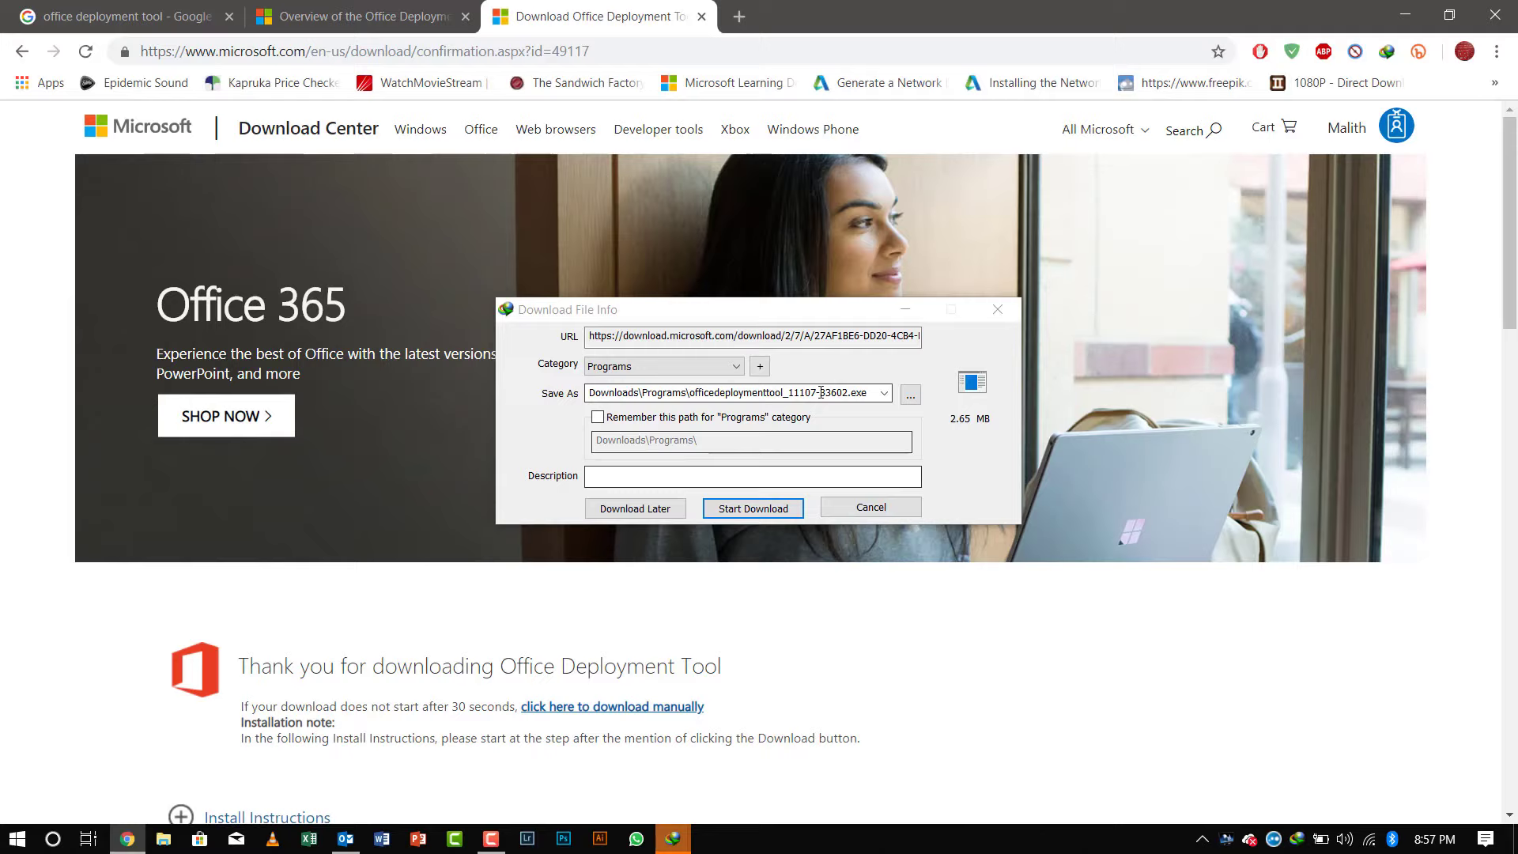
left_click(910, 394)
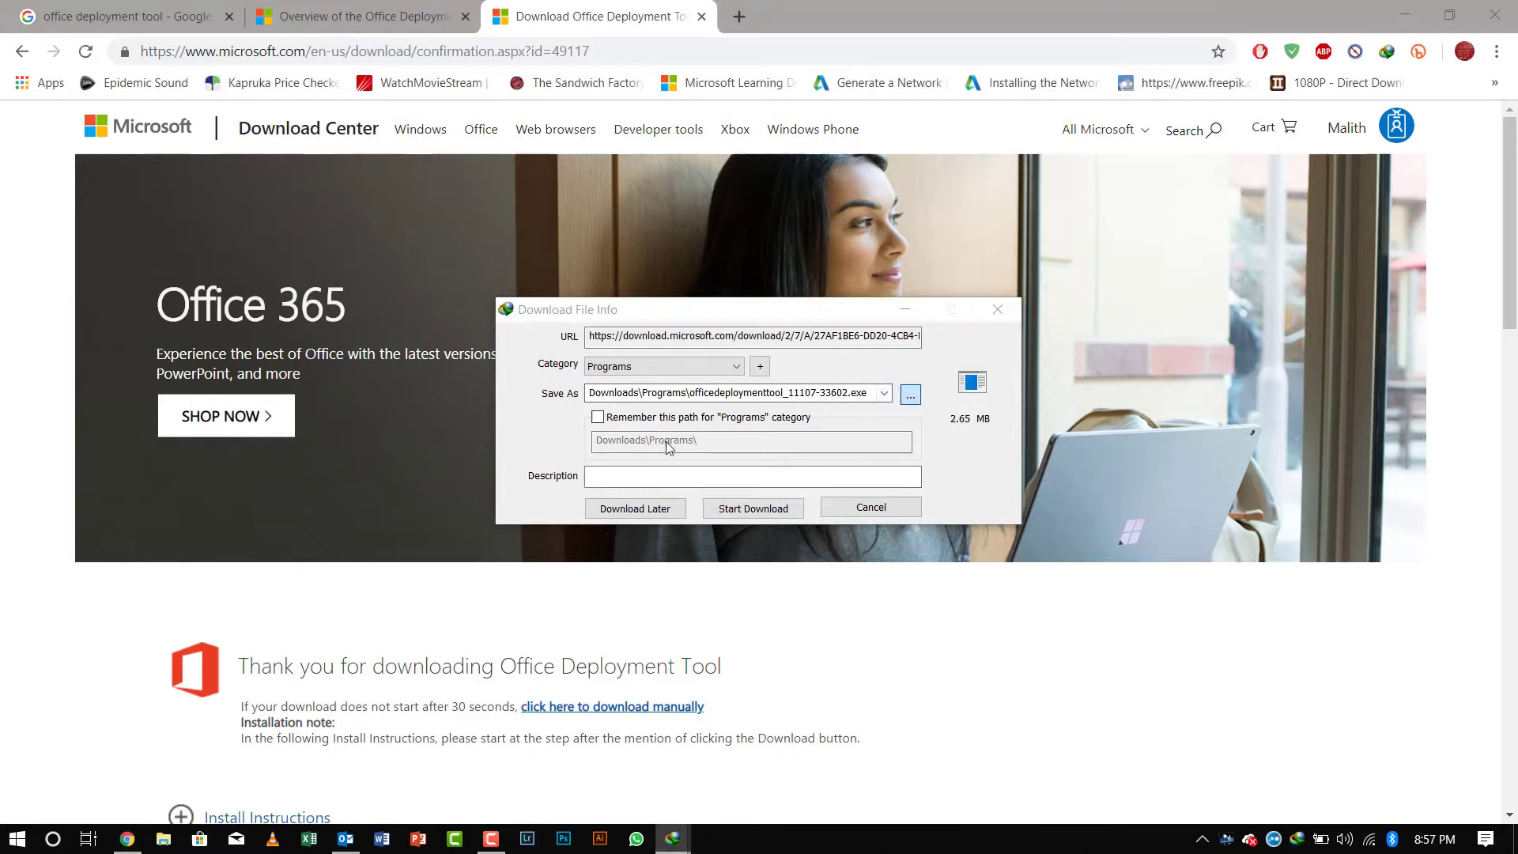
left_click(1186, 728)
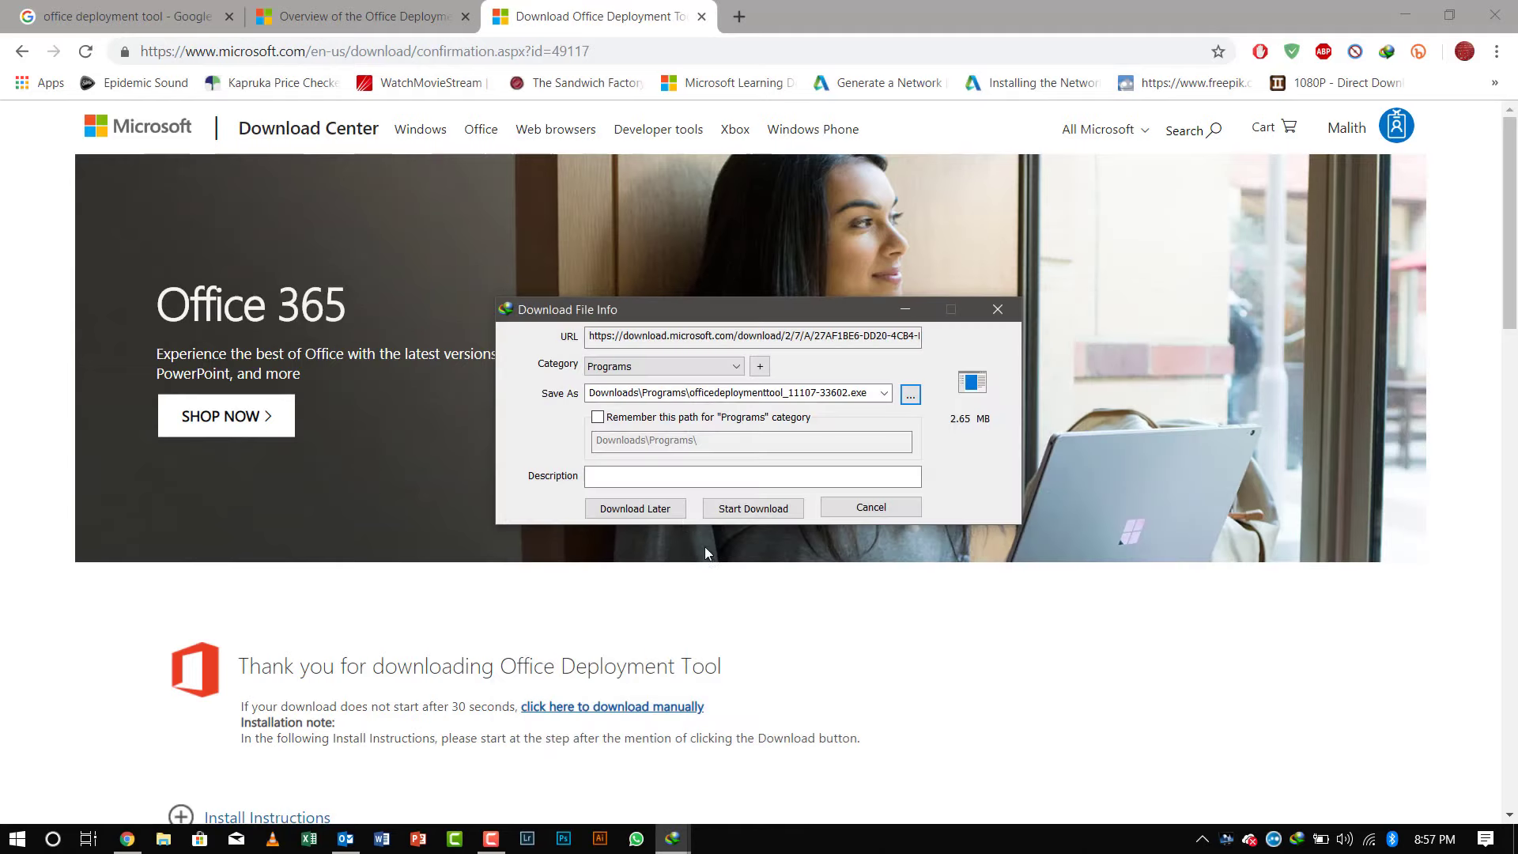
left_click(760, 506)
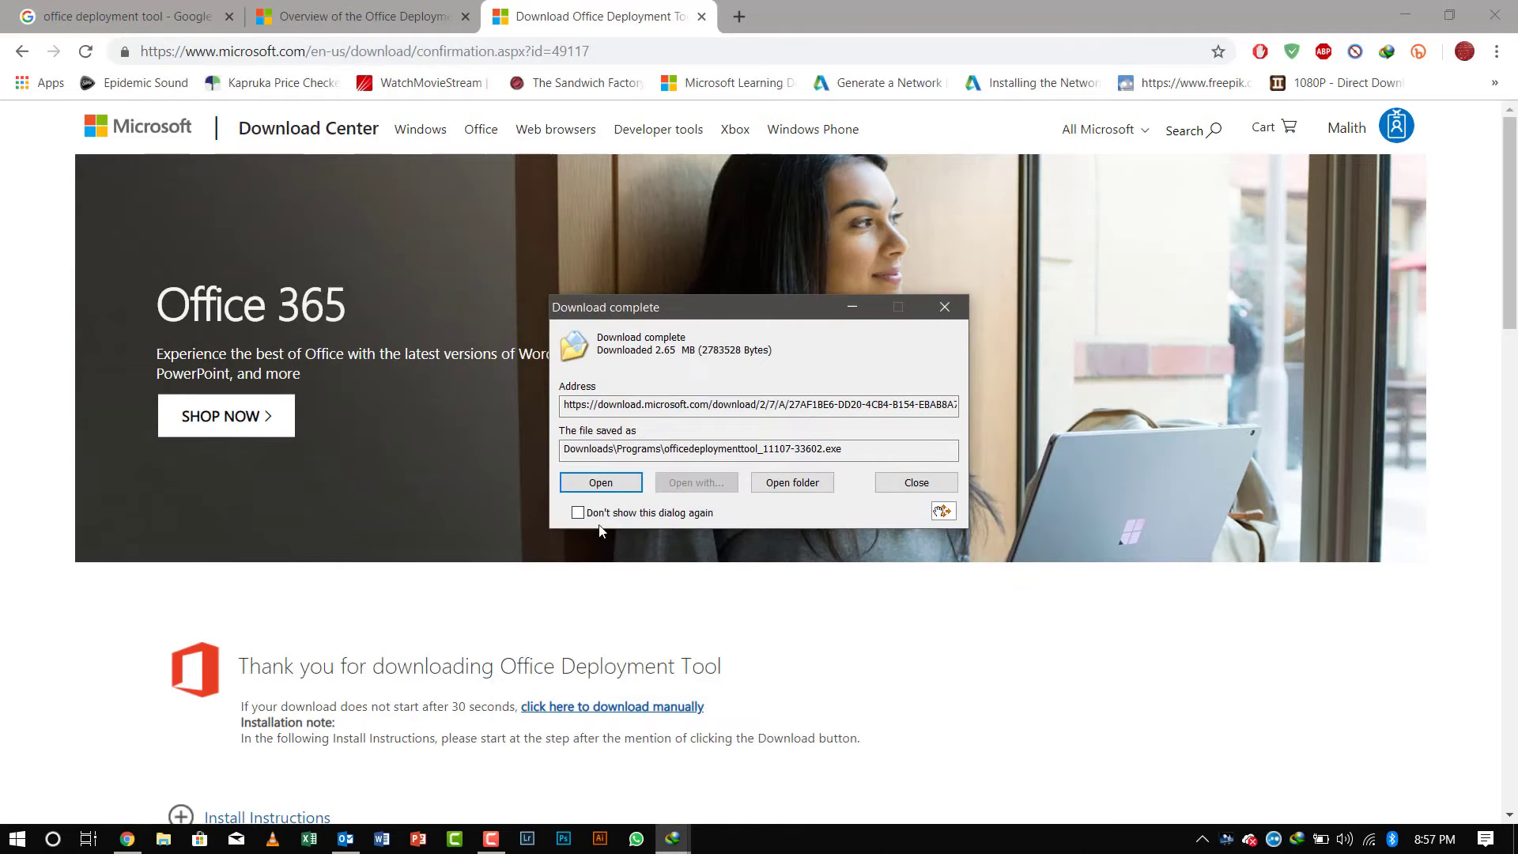
Step: Move the downloaded installer onto the desktop and close the download-complete notice
left_click(1401, 12)
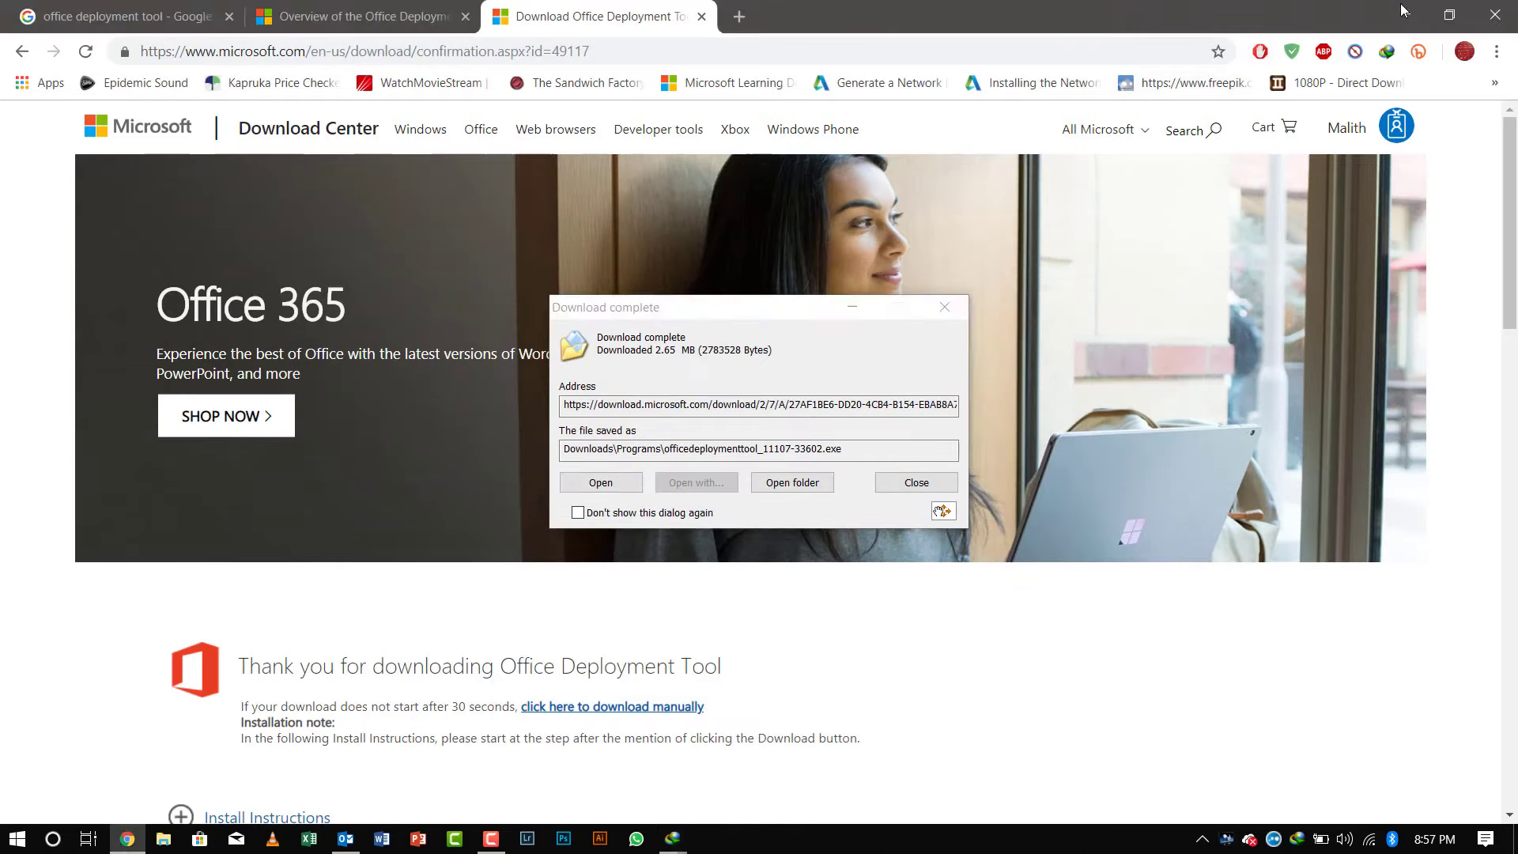
left_click_drag(944, 514, 846, 518)
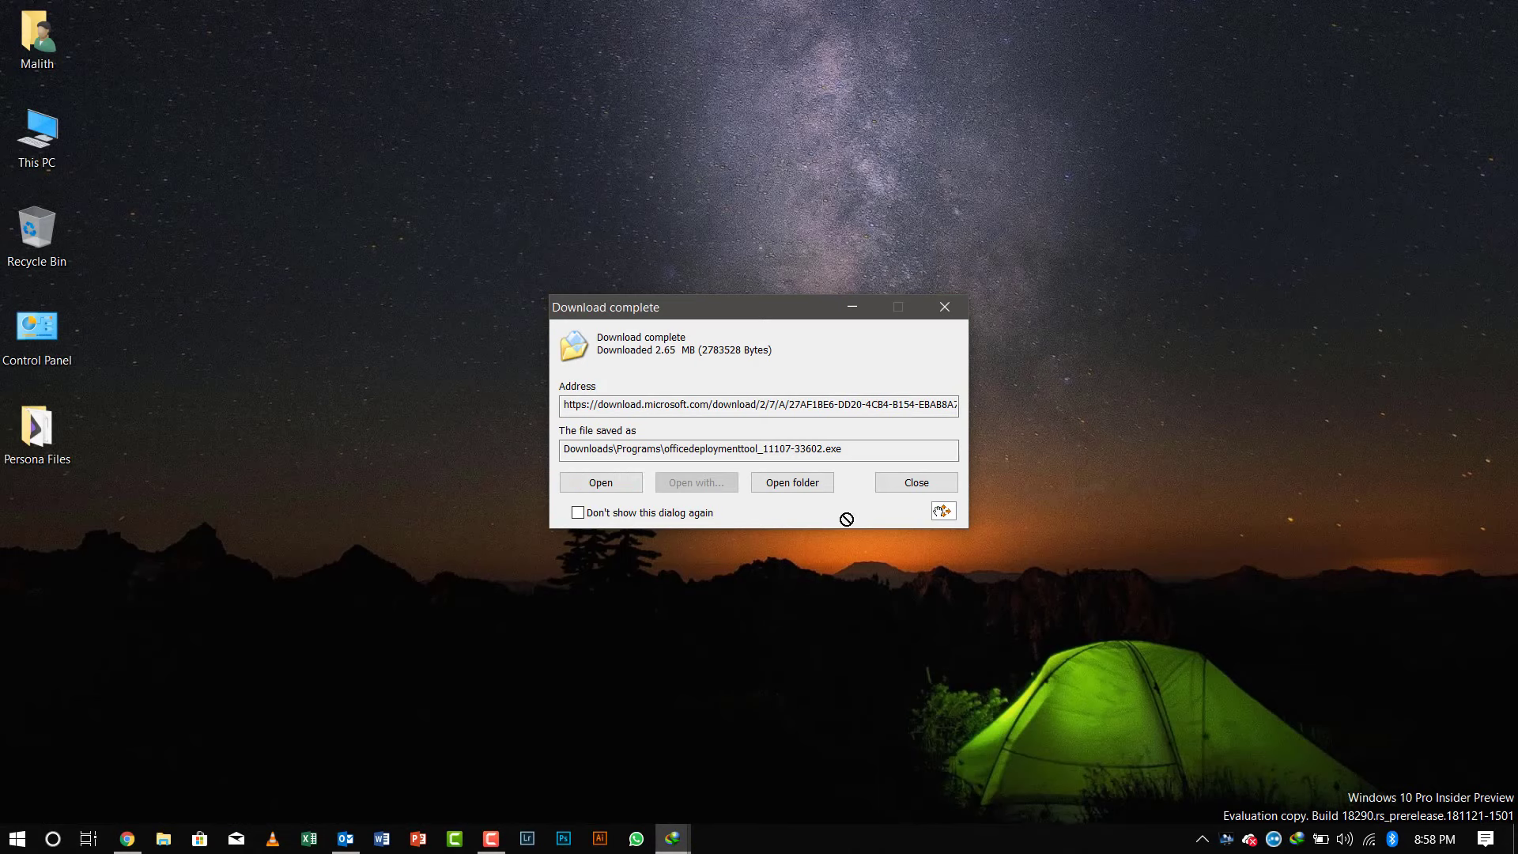
left_click_drag(380, 510, 379, 510)
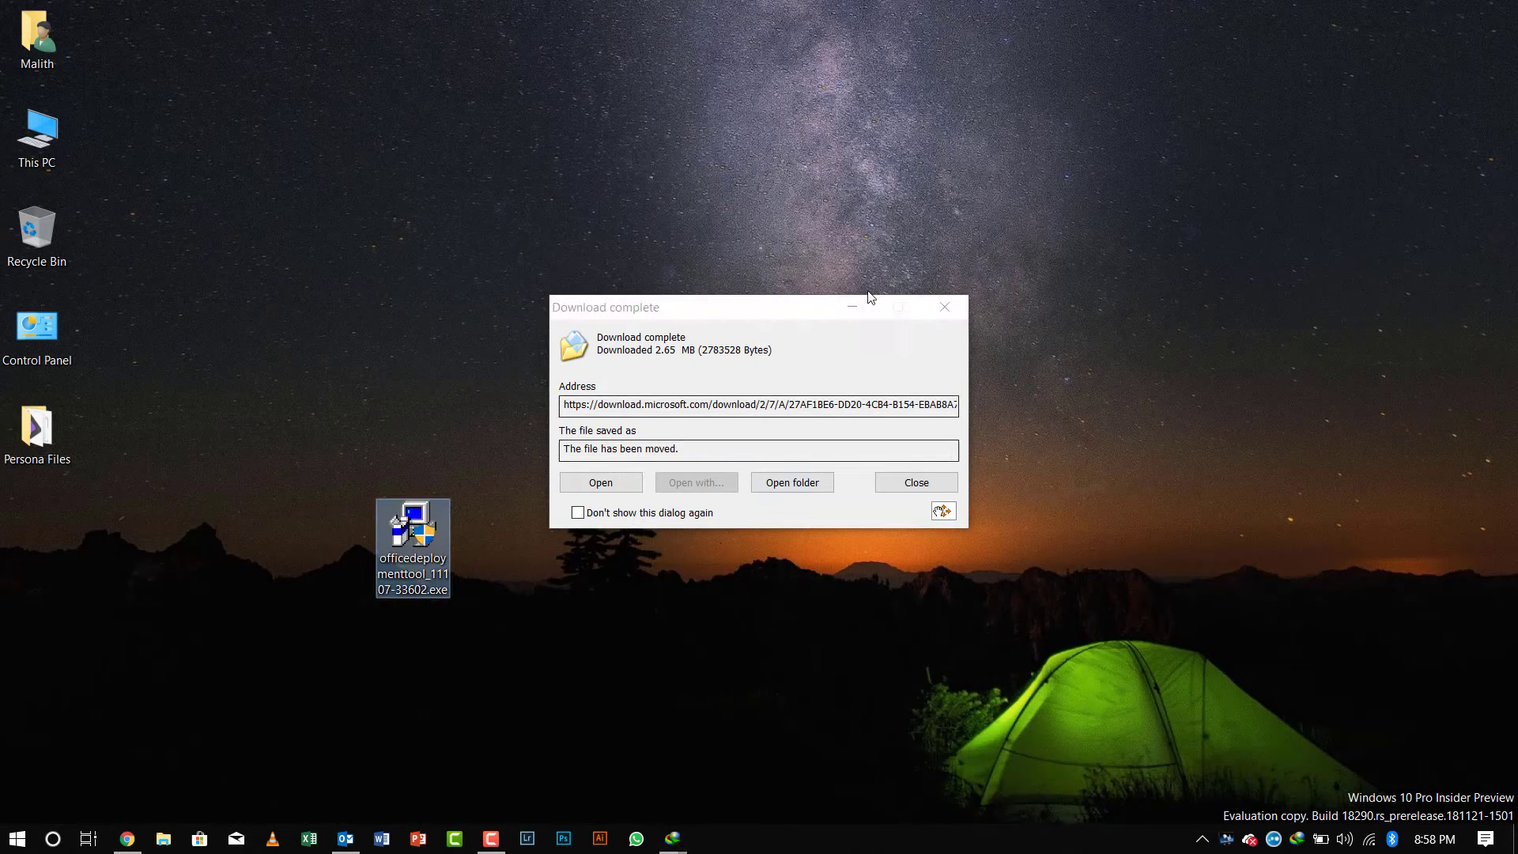
left_click(959, 308)
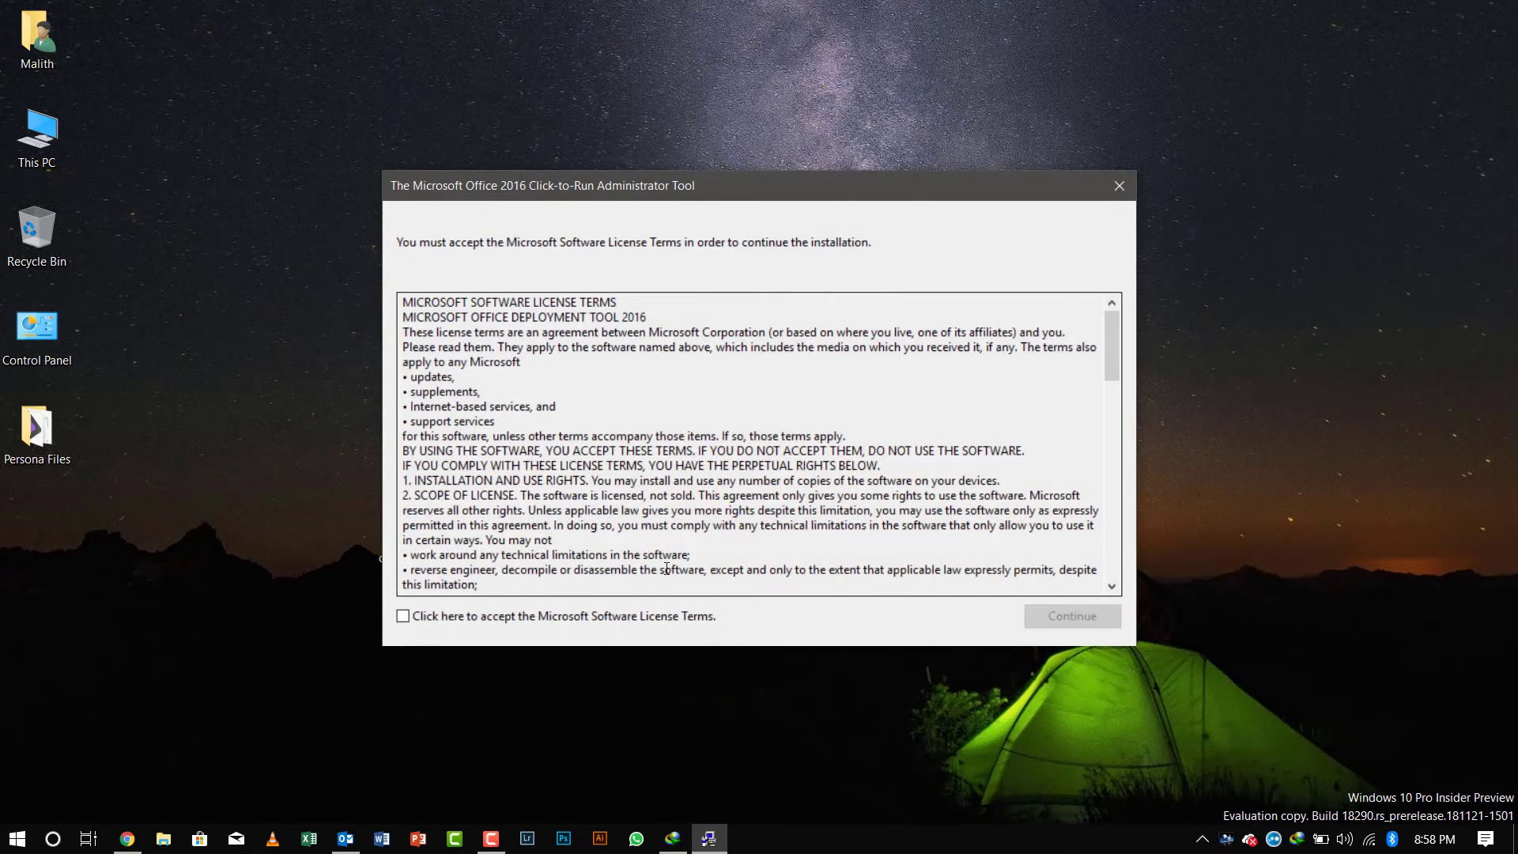
Step: Accept the licence terms and extract the files into an 'Office deployment tool' desktop folder
scroll(611, 509, "down", 3)
scroll(611, 509, "down", 12)
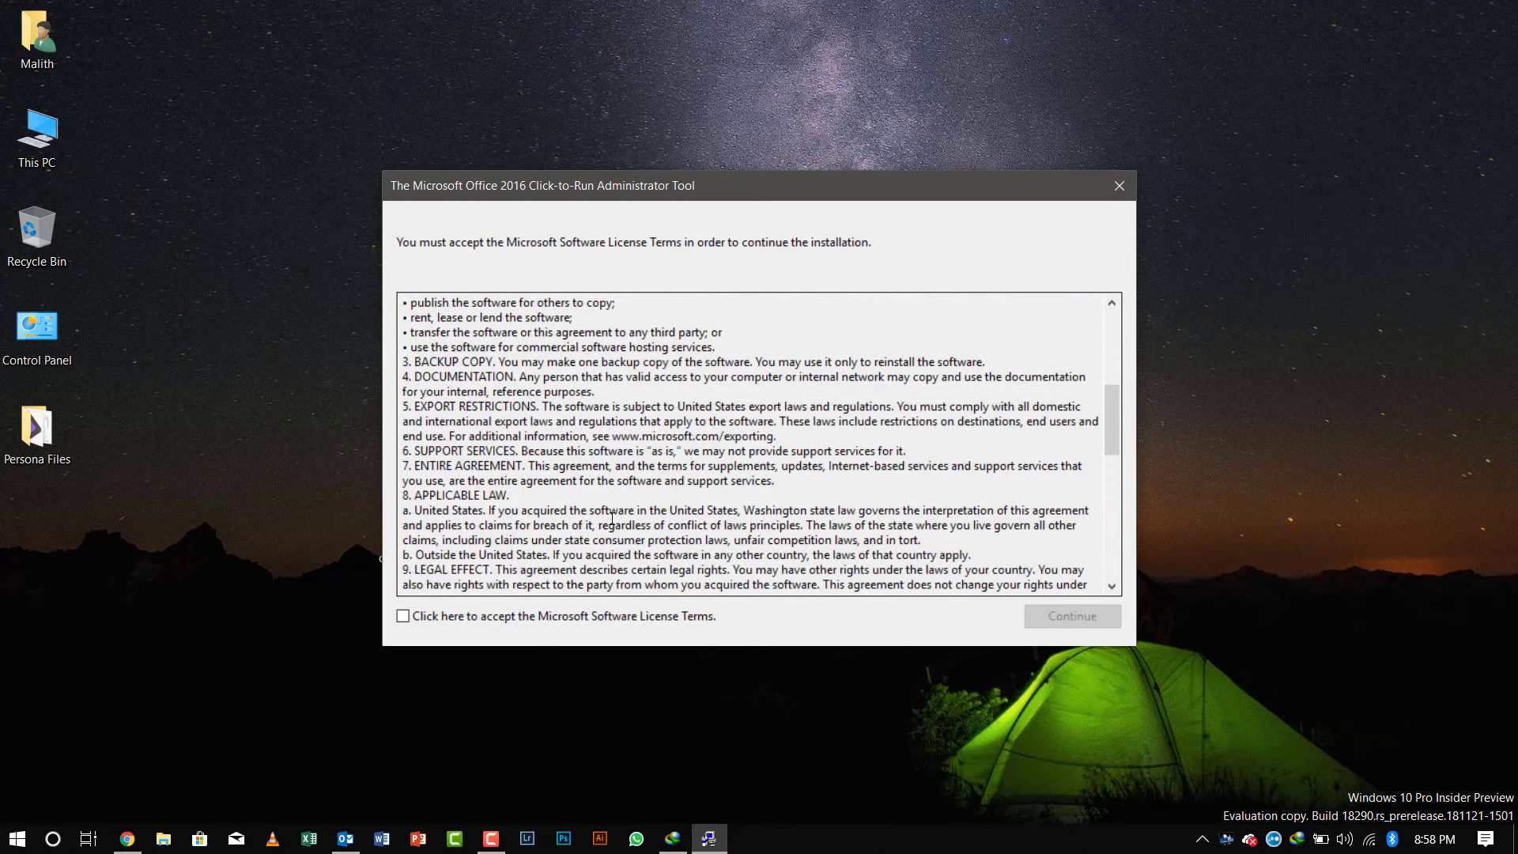
left_click(524, 622)
left_click(1059, 617)
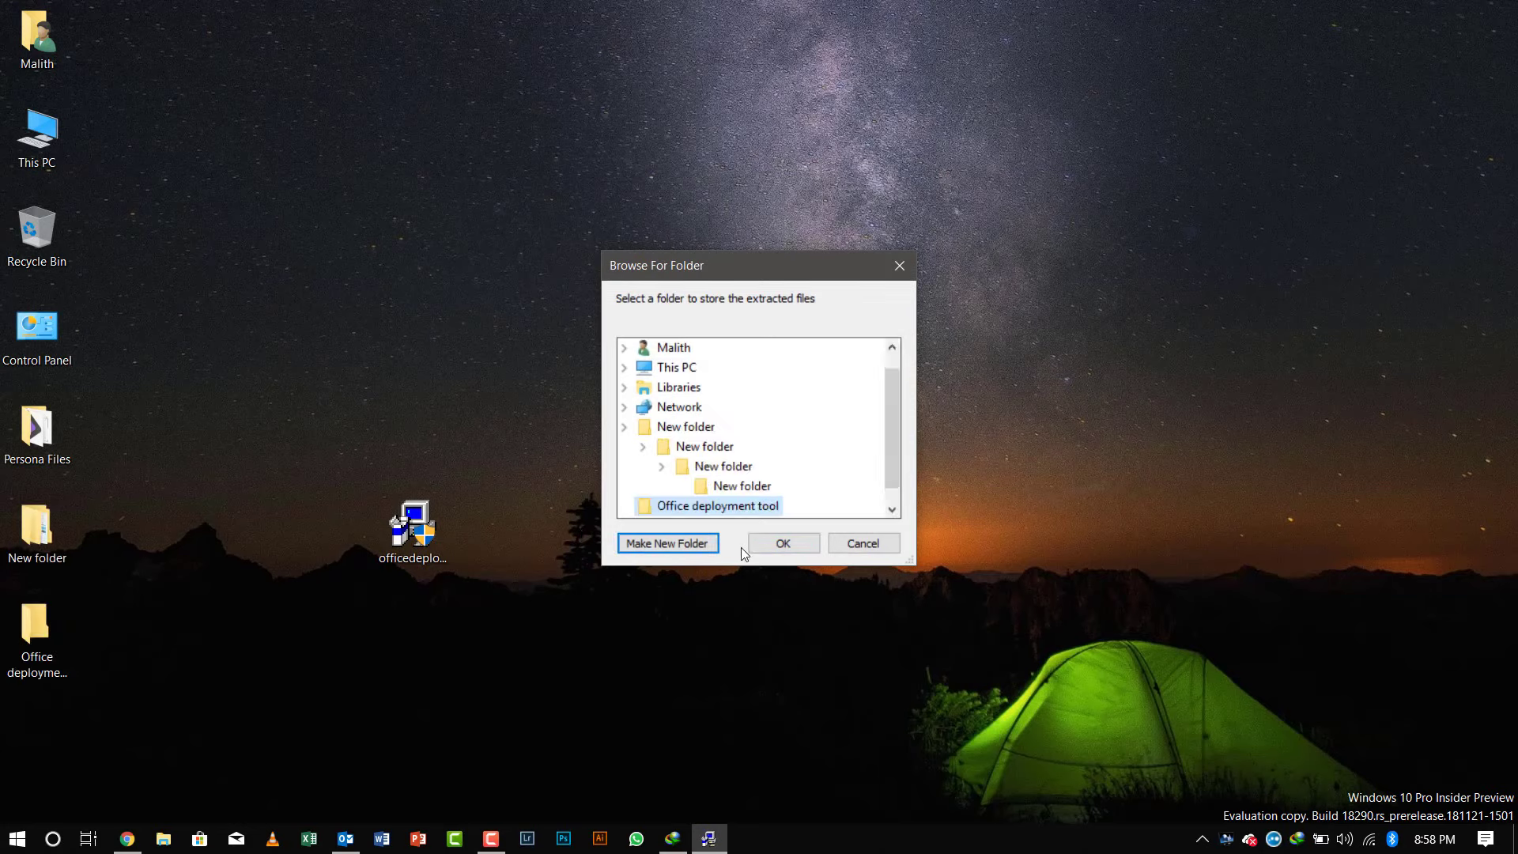
left_click(755, 545)
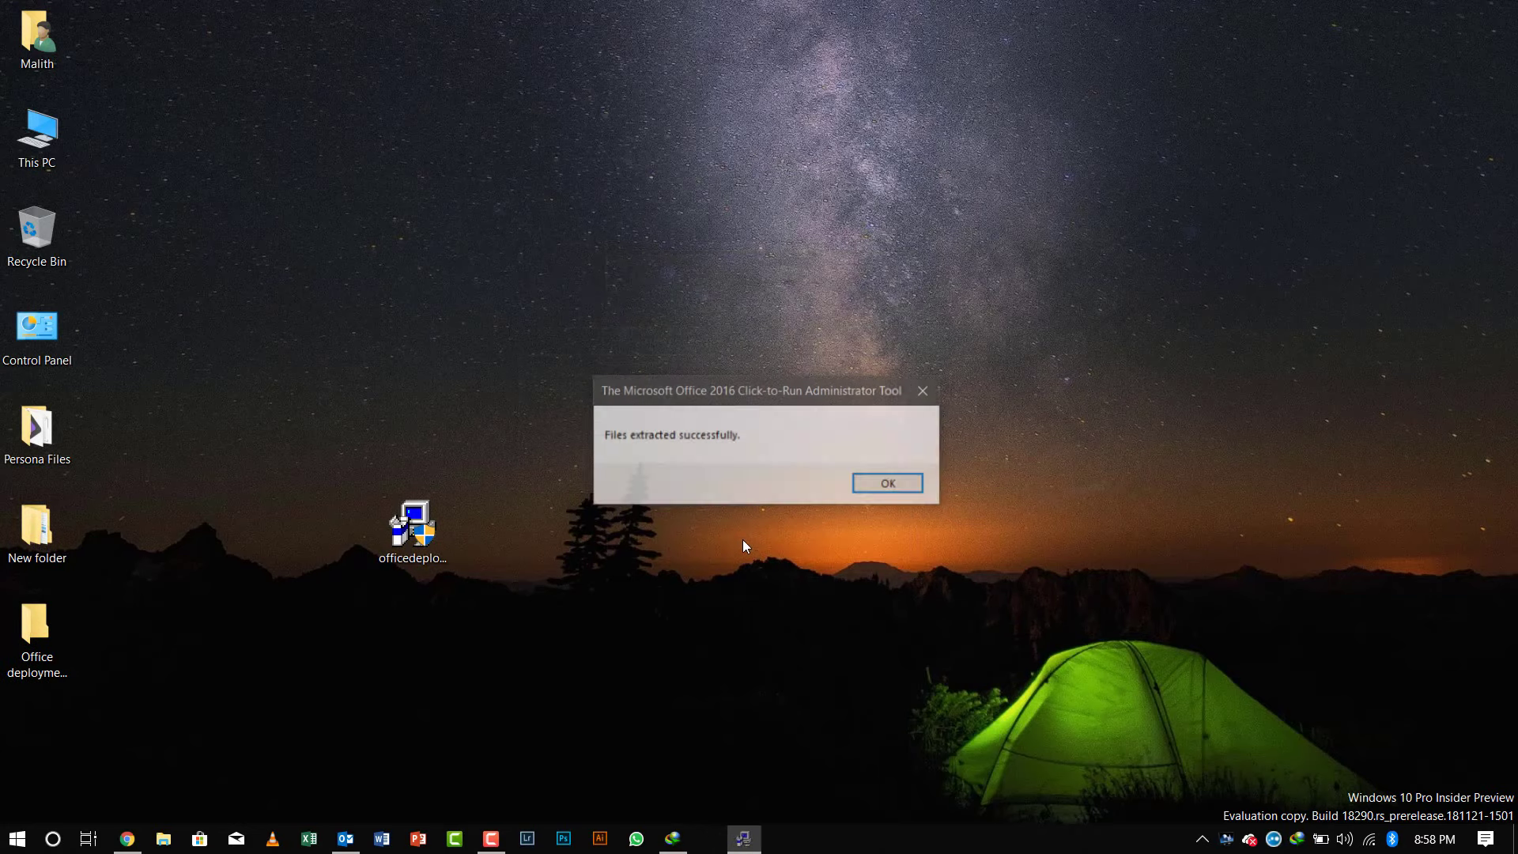
left_click(884, 481)
Step: Open the Office deployment tool folder to view setup.exe and the XML files, then return to Chrome
left_click(29, 674)
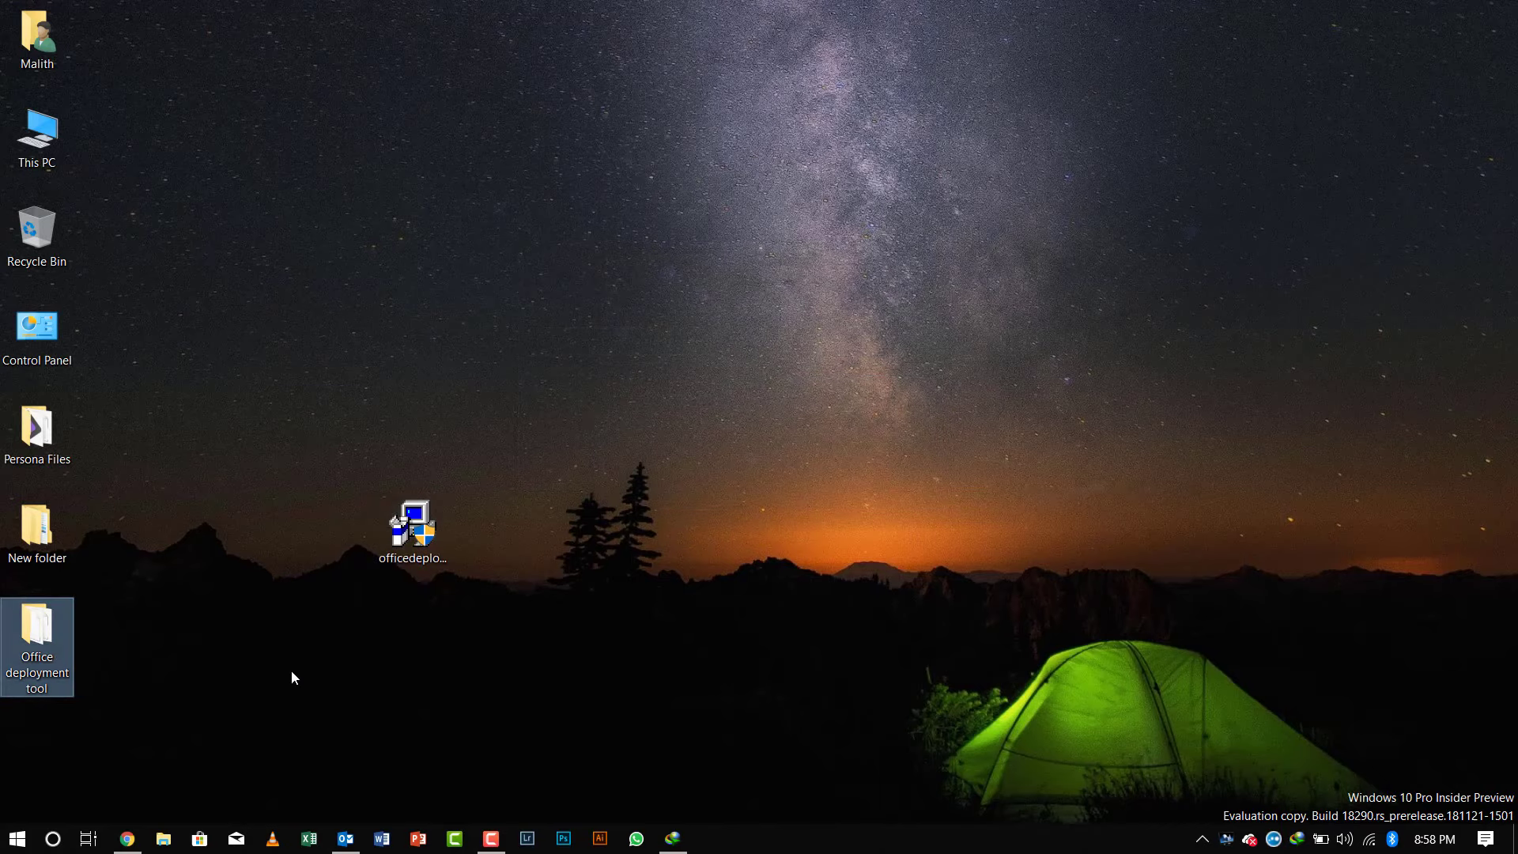
double_click(41, 633)
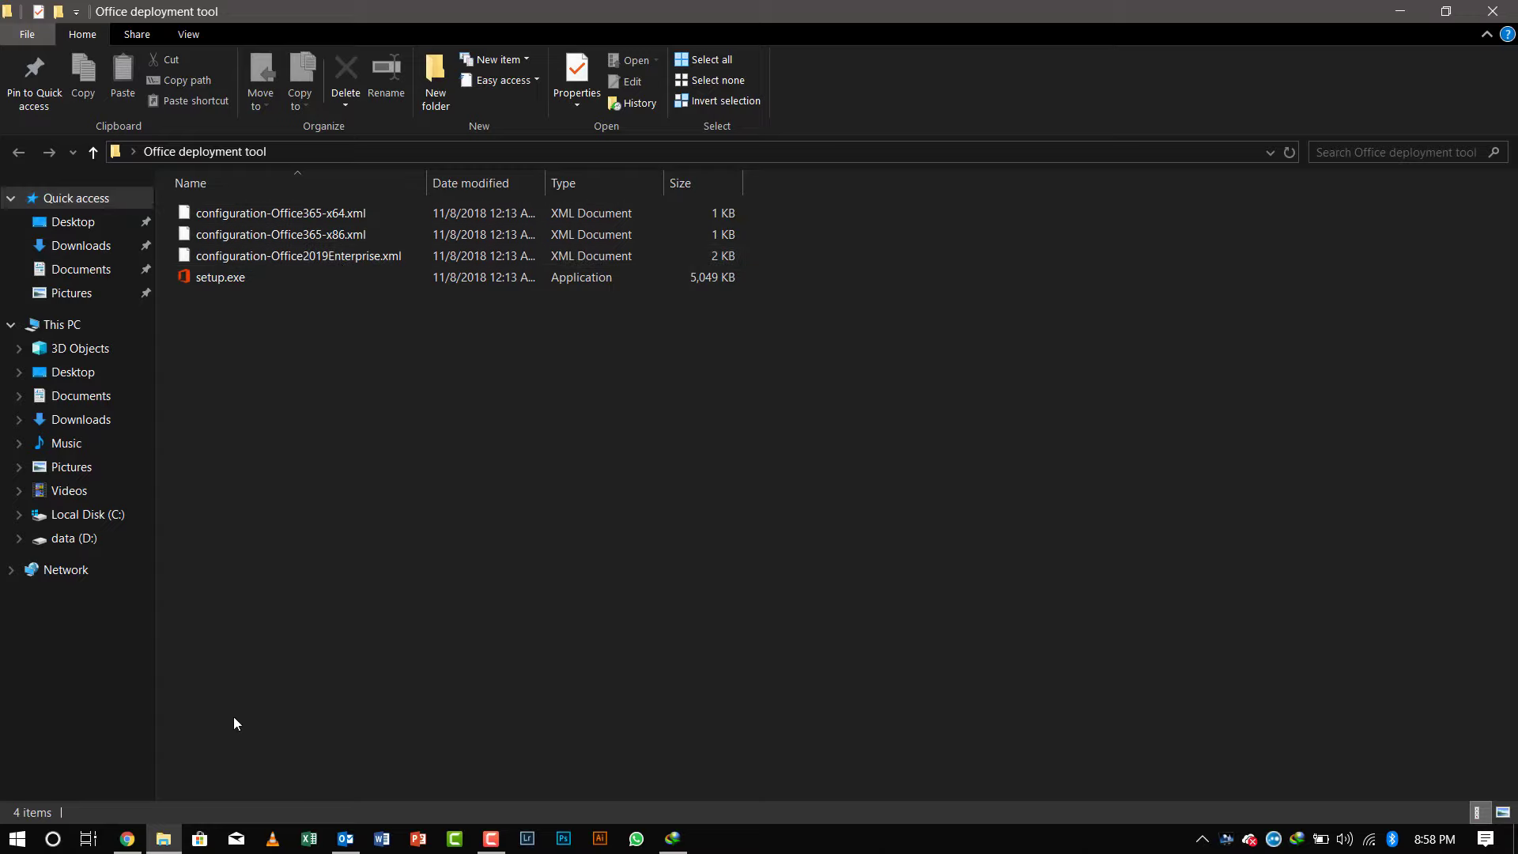
left_click(158, 837)
left_click(126, 838)
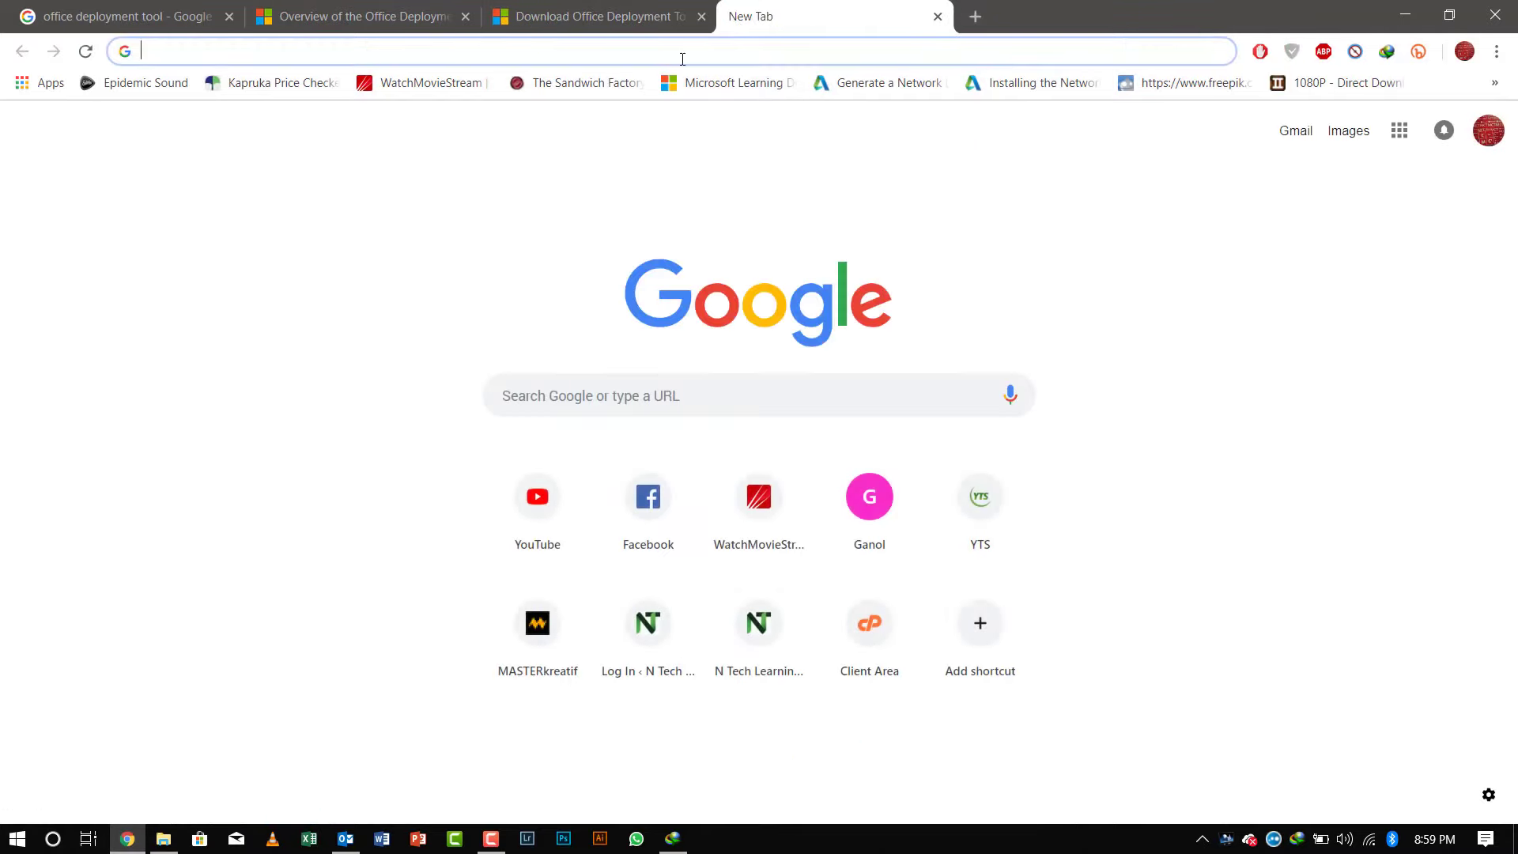
Step: Go to config.office.com to open the Office Customization Tool
type("config.of")
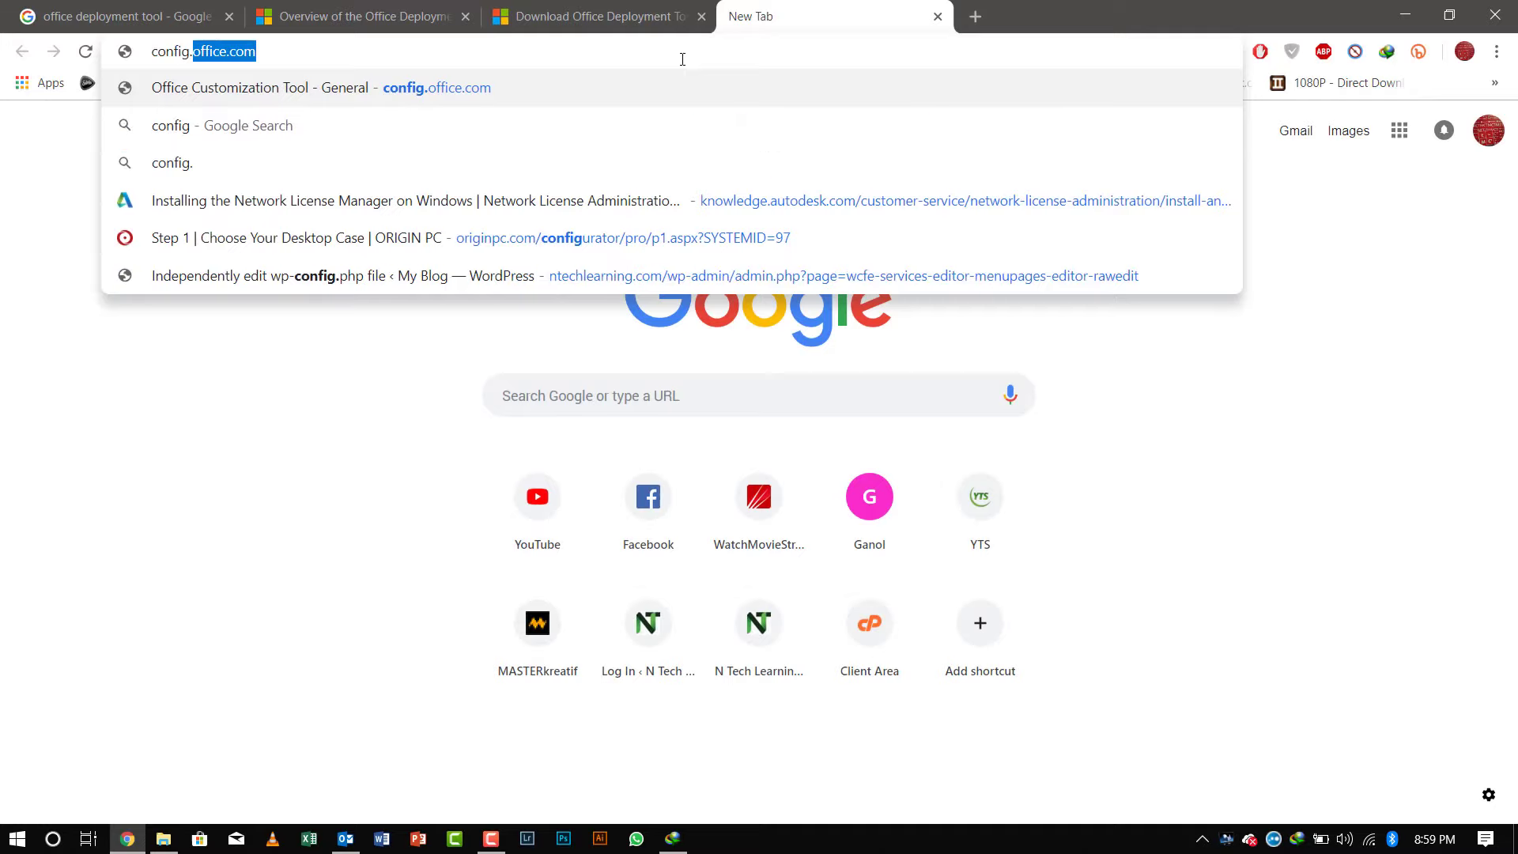
type("fice.com")
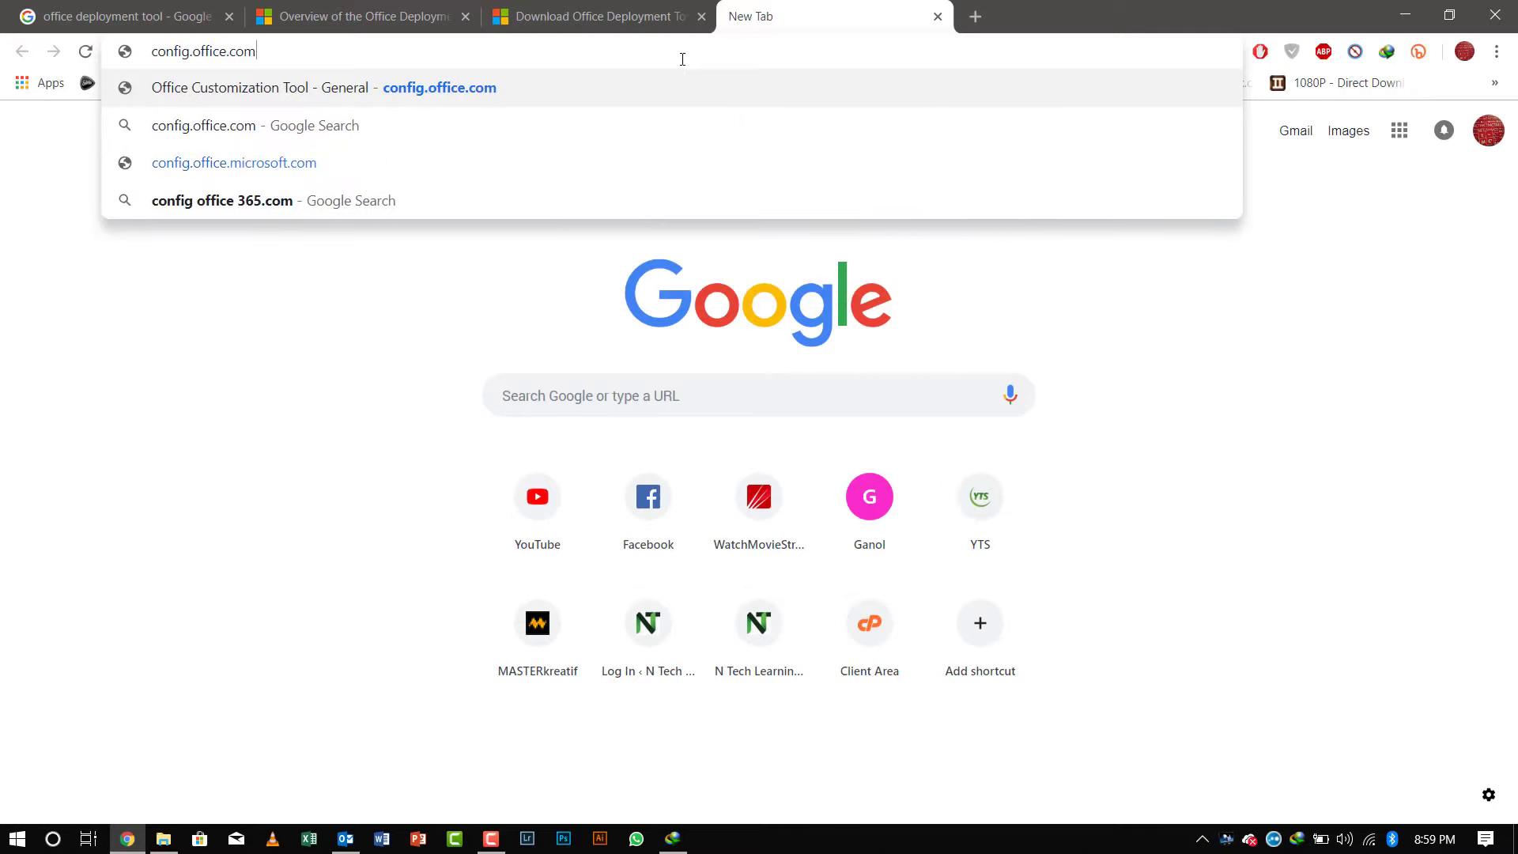
key("Return")
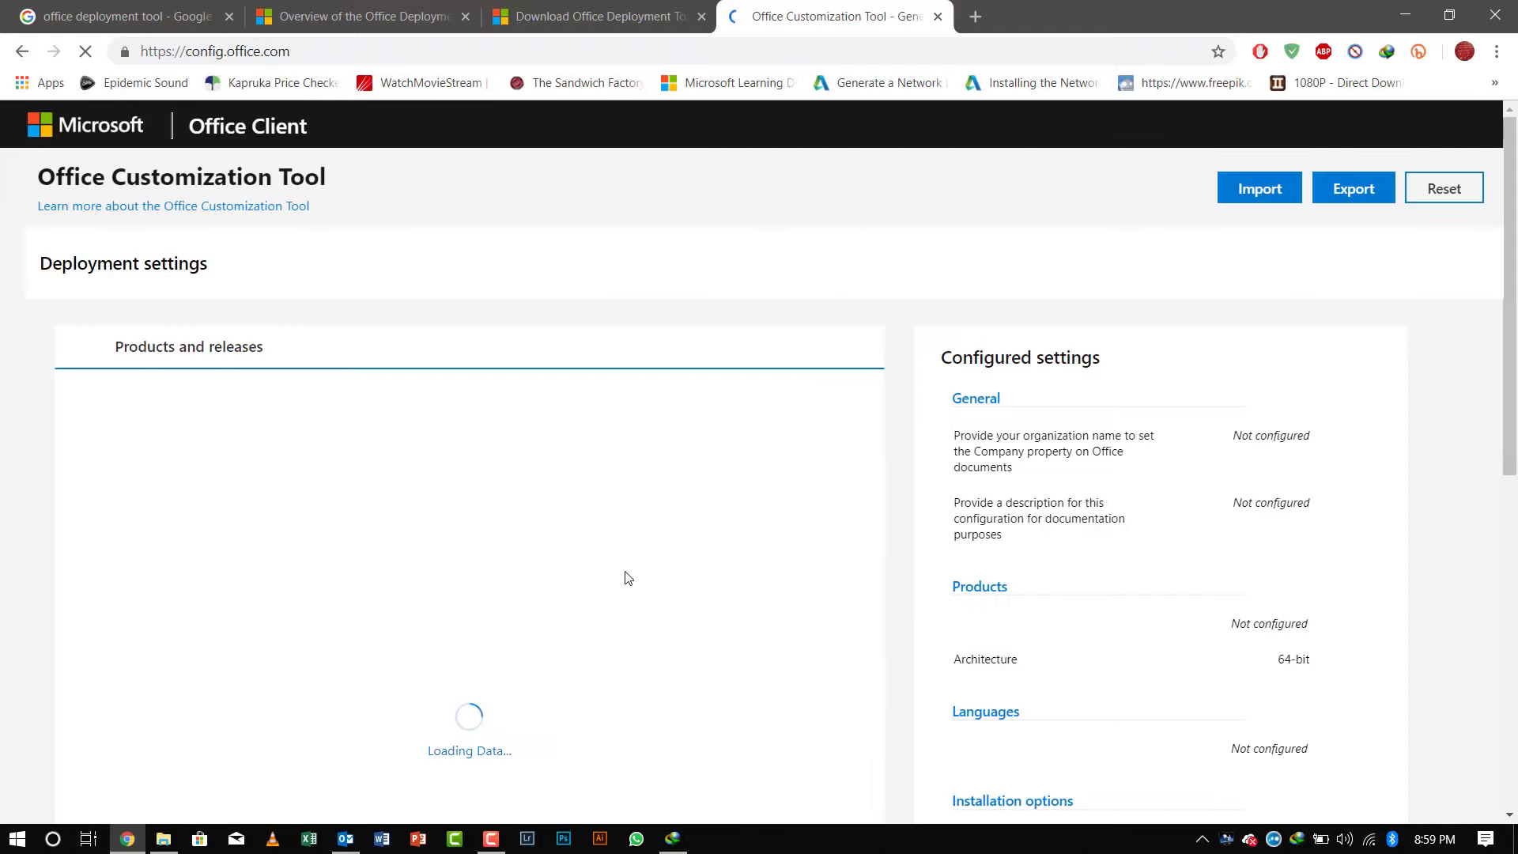
scroll(708, 631, "down", 4)
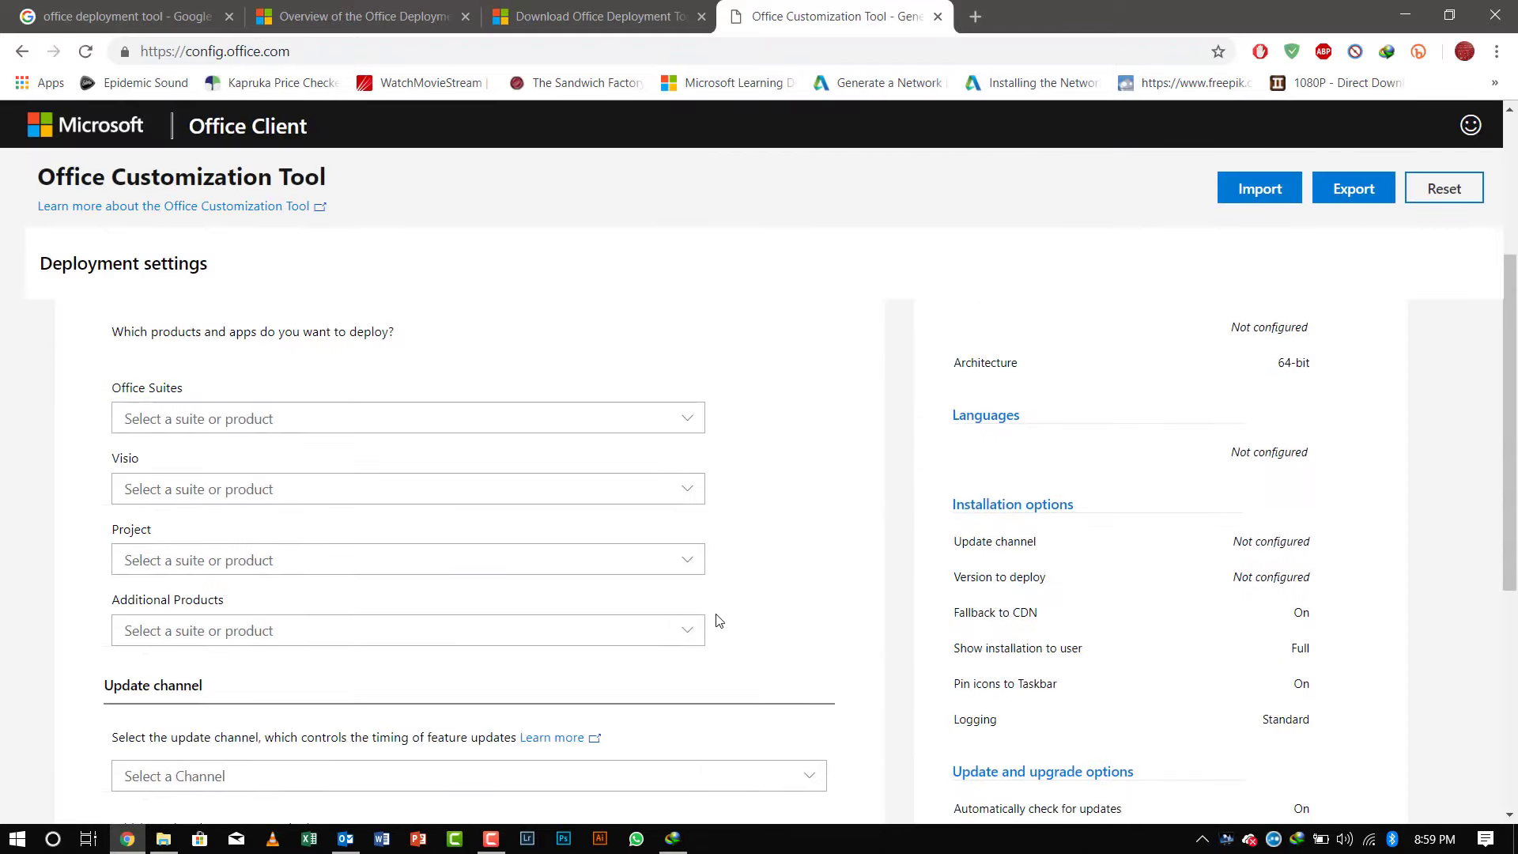
scroll(759, 632, "up", 4)
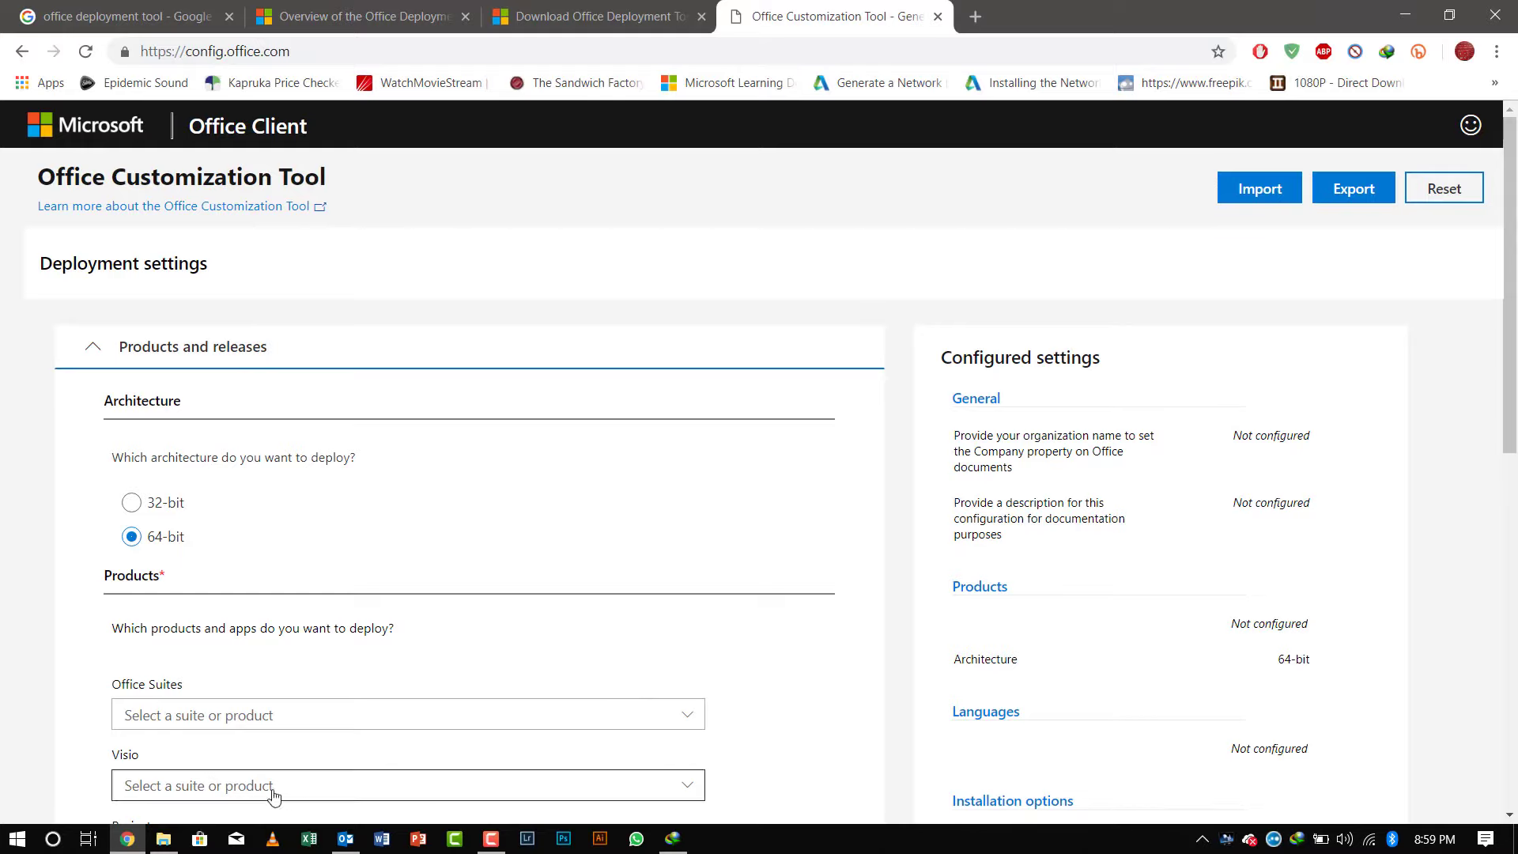
scroll(539, 645, "down", 1)
scroll(530, 646, "up", 1)
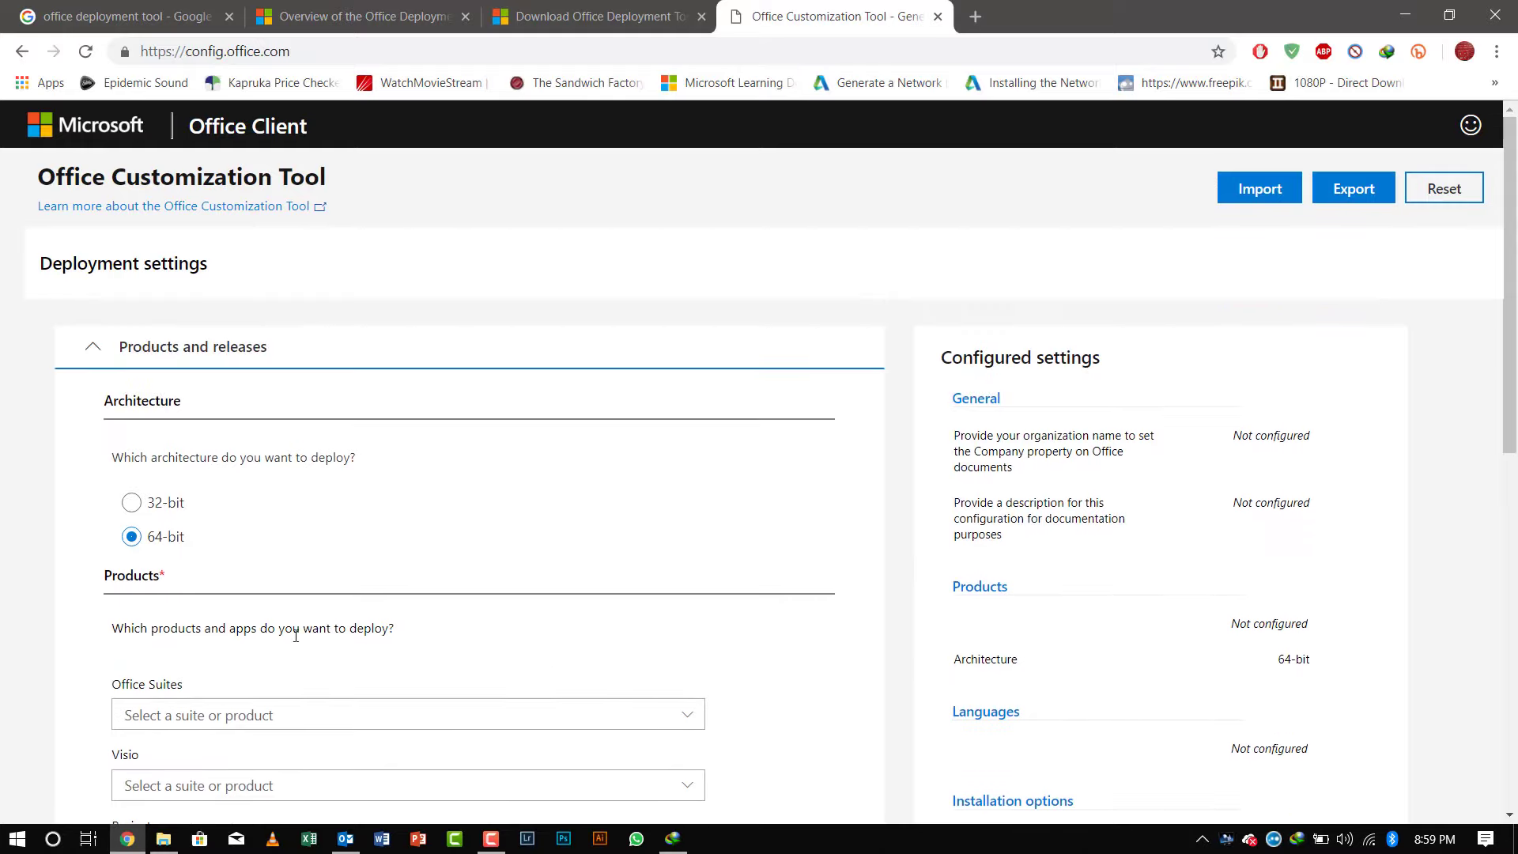
Step: Keep 64-bit architecture and choose Office 365 ProPlus with no additional products
left_click(131, 502)
left_click(131, 540)
scroll(210, 627, "down", 3)
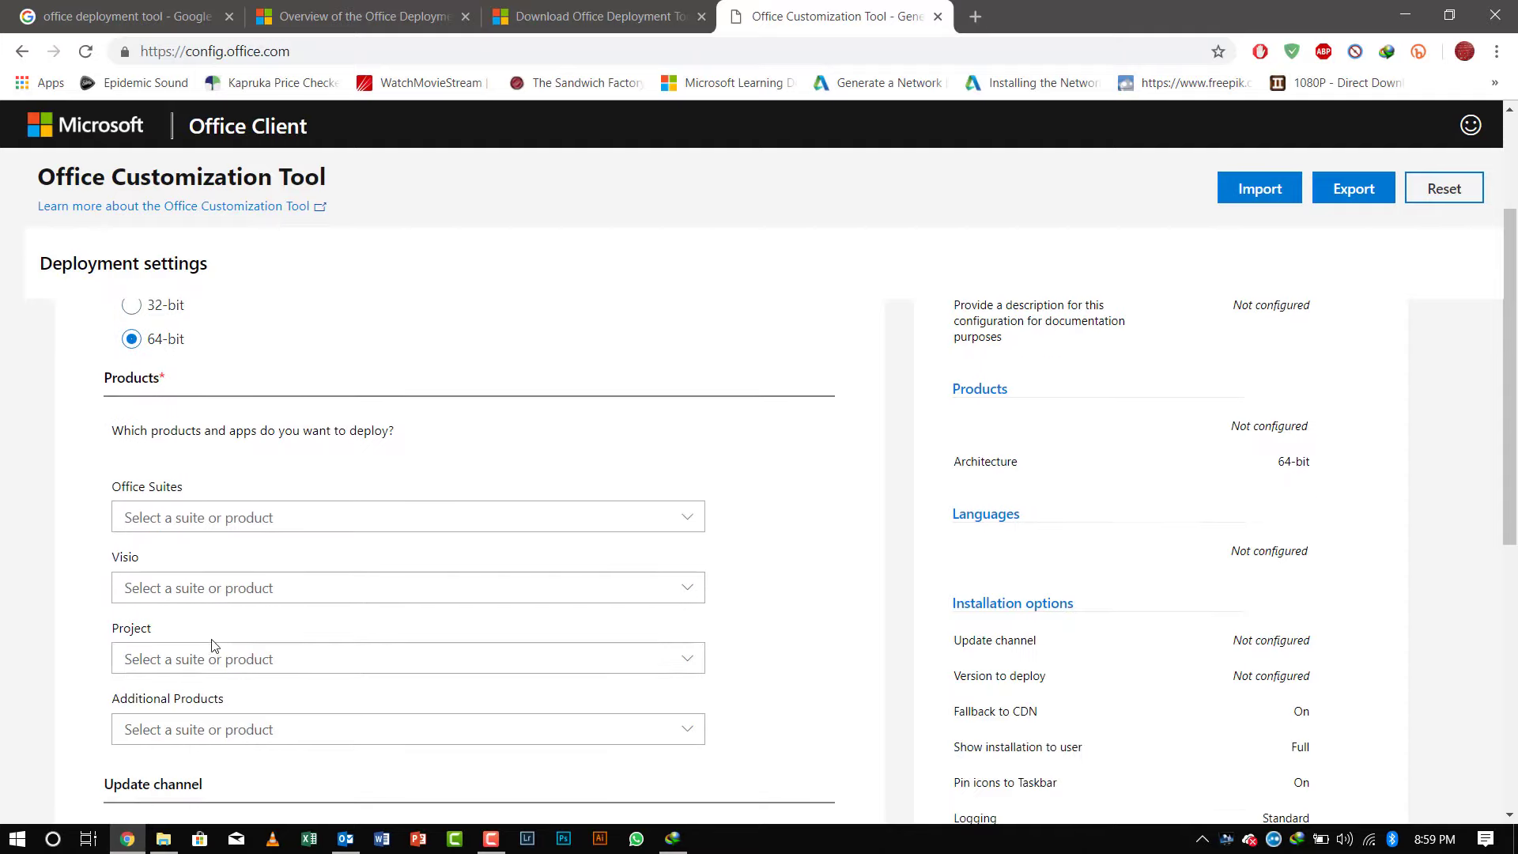
left_click(142, 518)
left_click(237, 554)
scroll(482, 498, "down", 1)
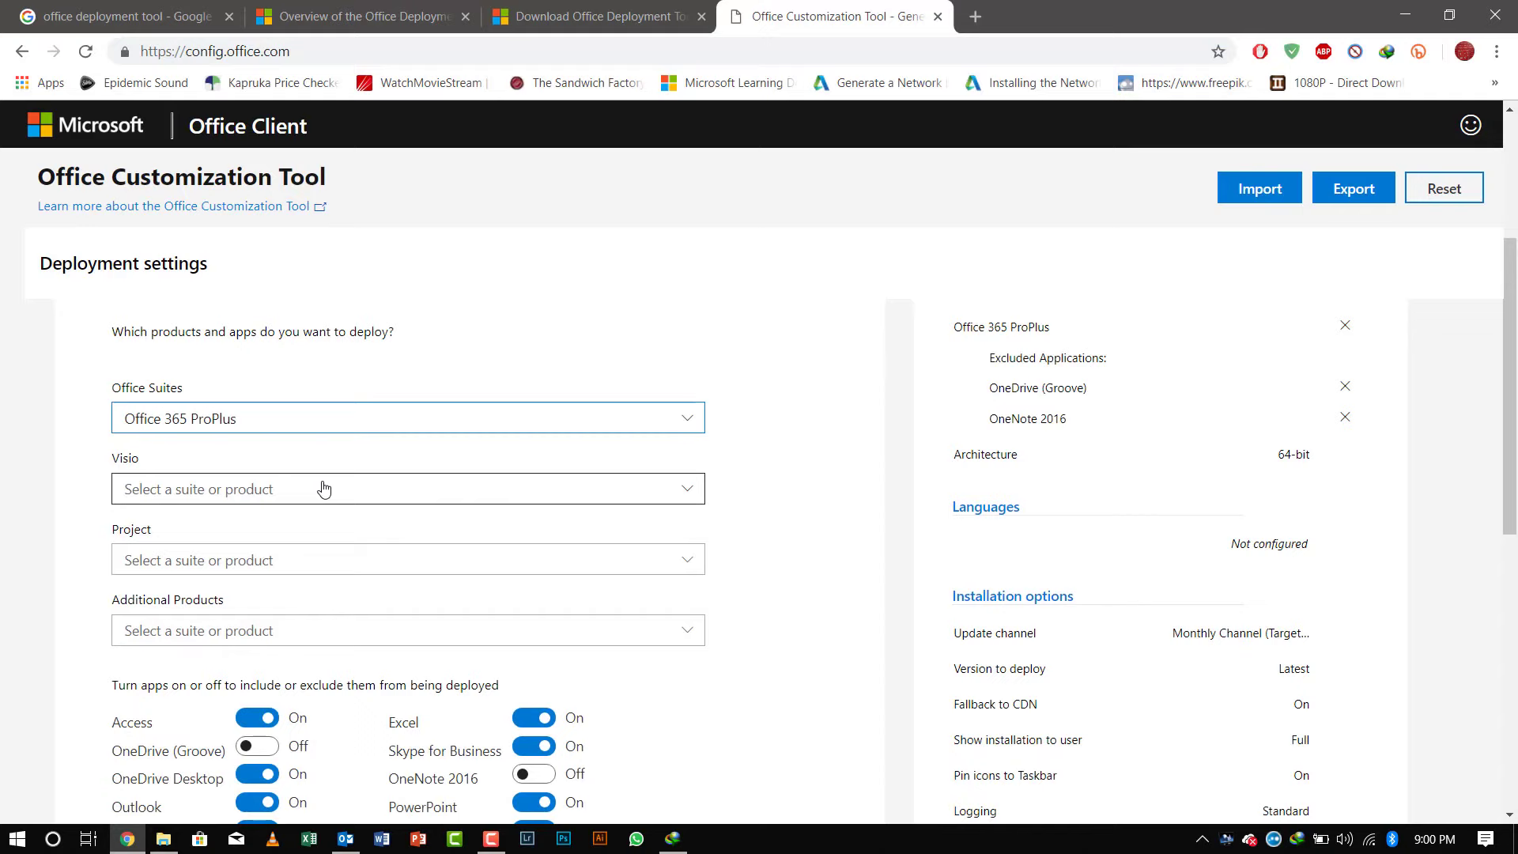
scroll(324, 486, "down", 3)
scroll(221, 535, "up", 1)
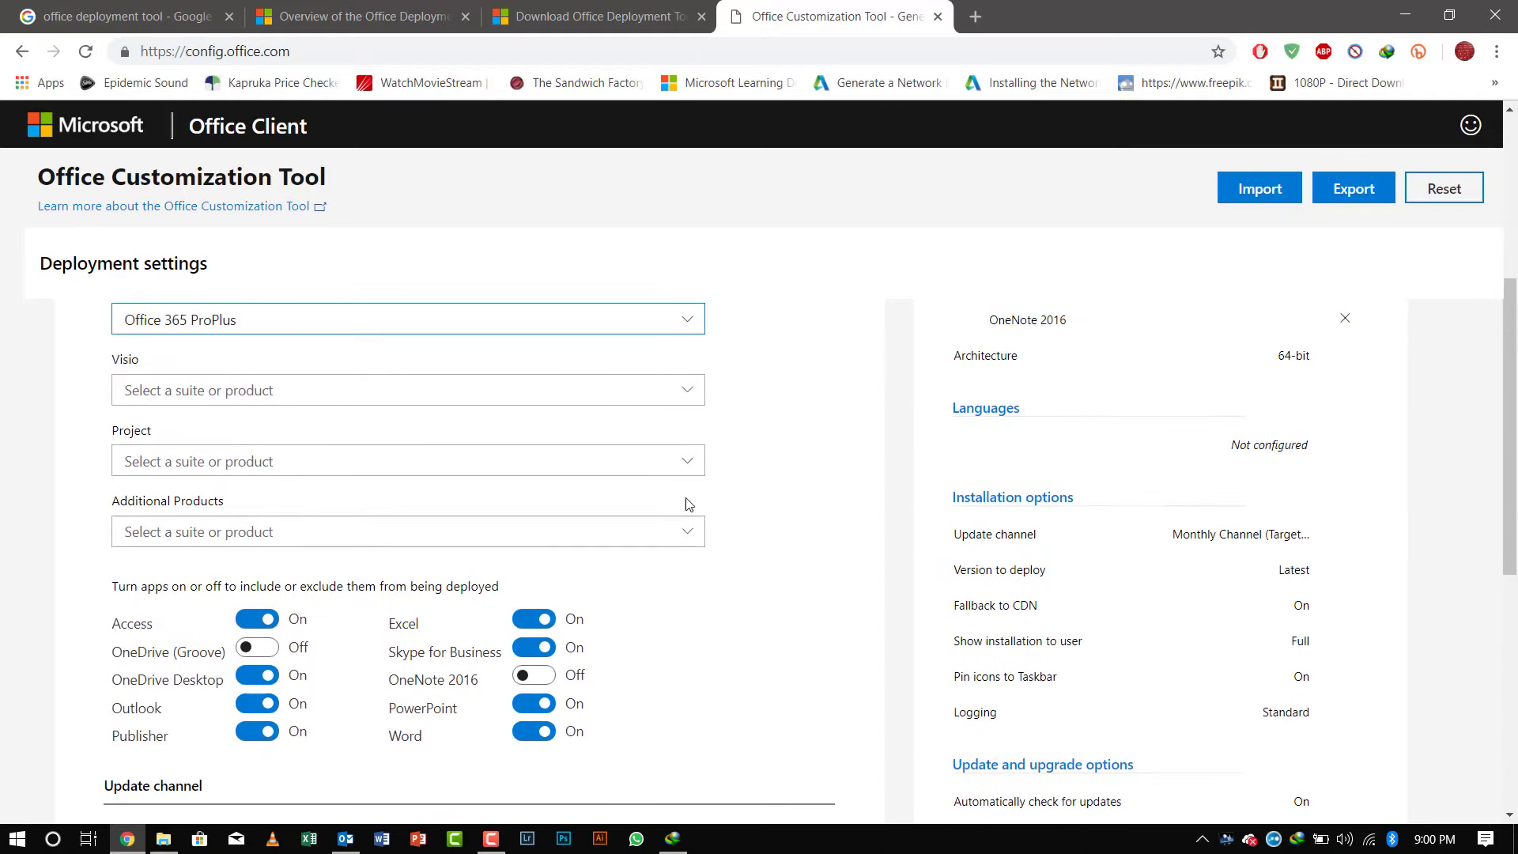
scroll(417, 553, "down", 2)
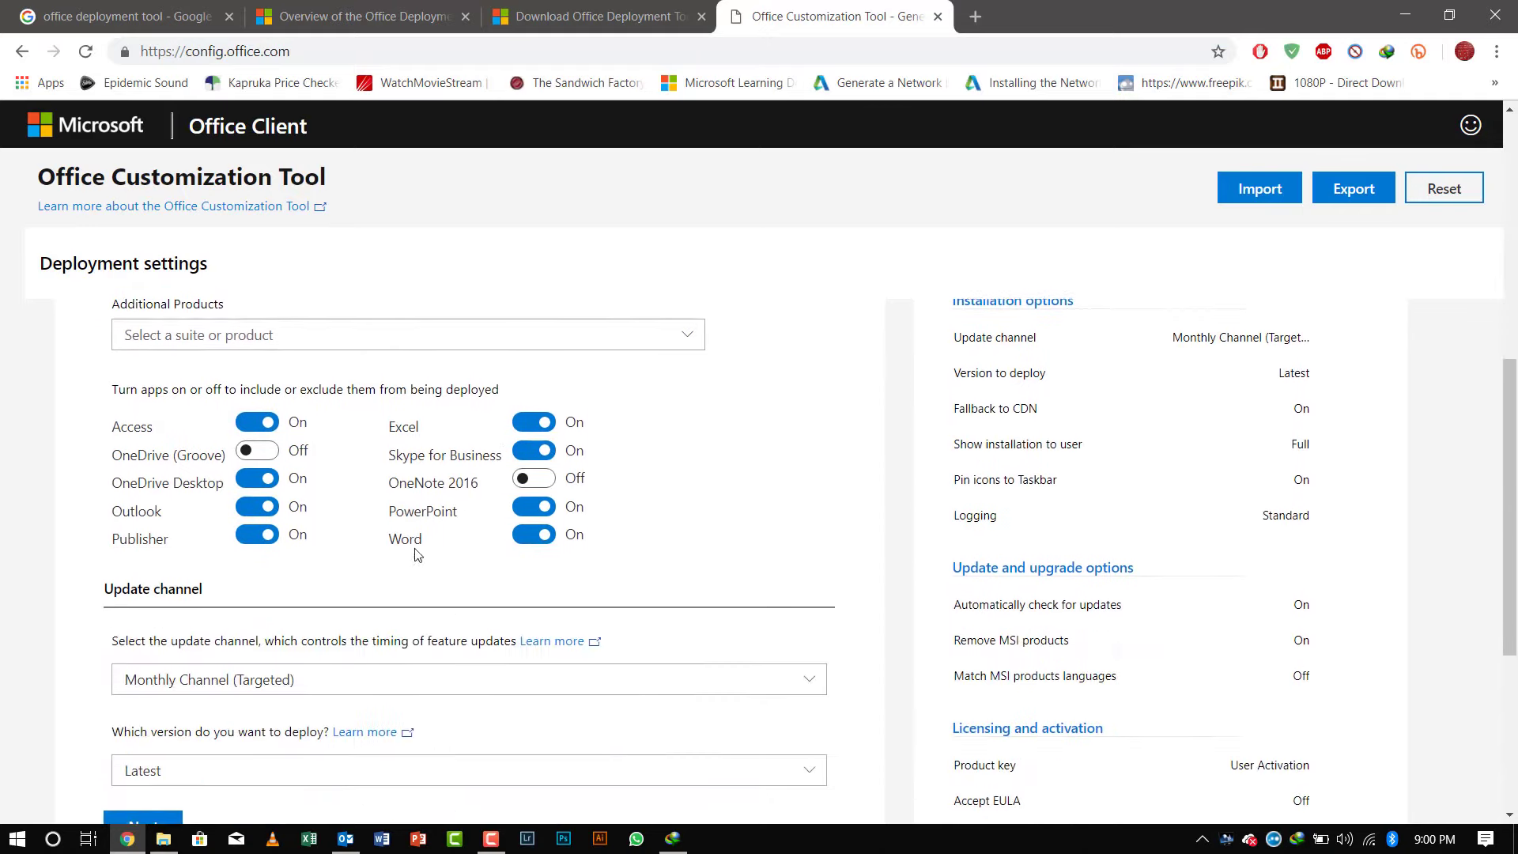
left_click(420, 337)
left_click(423, 339)
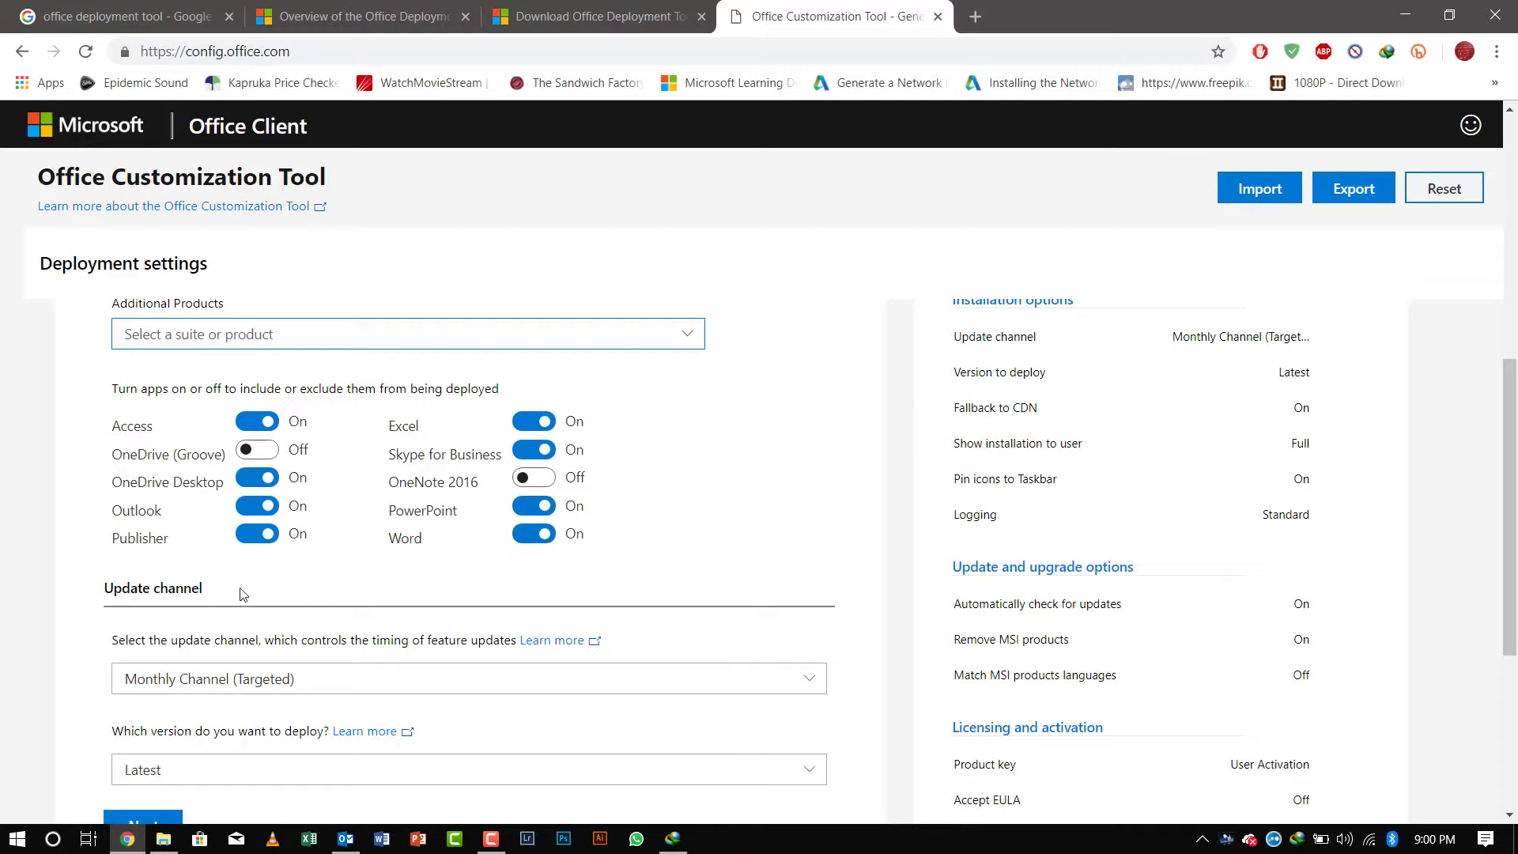
scroll(243, 595, "down", 1)
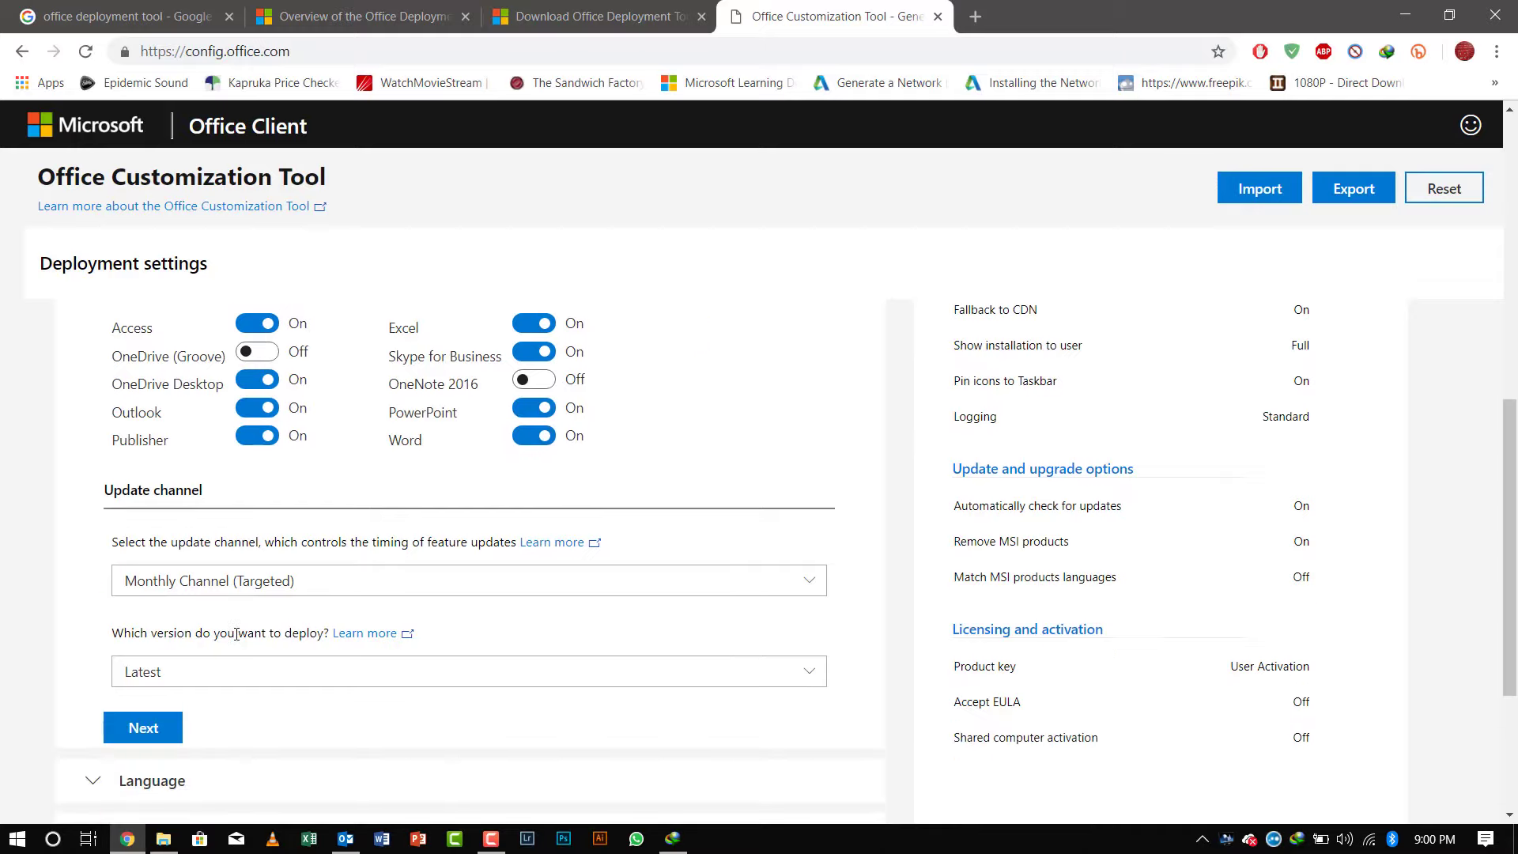
Step: Set the update channel to Monthly Channel (Targeted) and the version to Latest
left_click(242, 591)
left_click(242, 591)
left_click(242, 592)
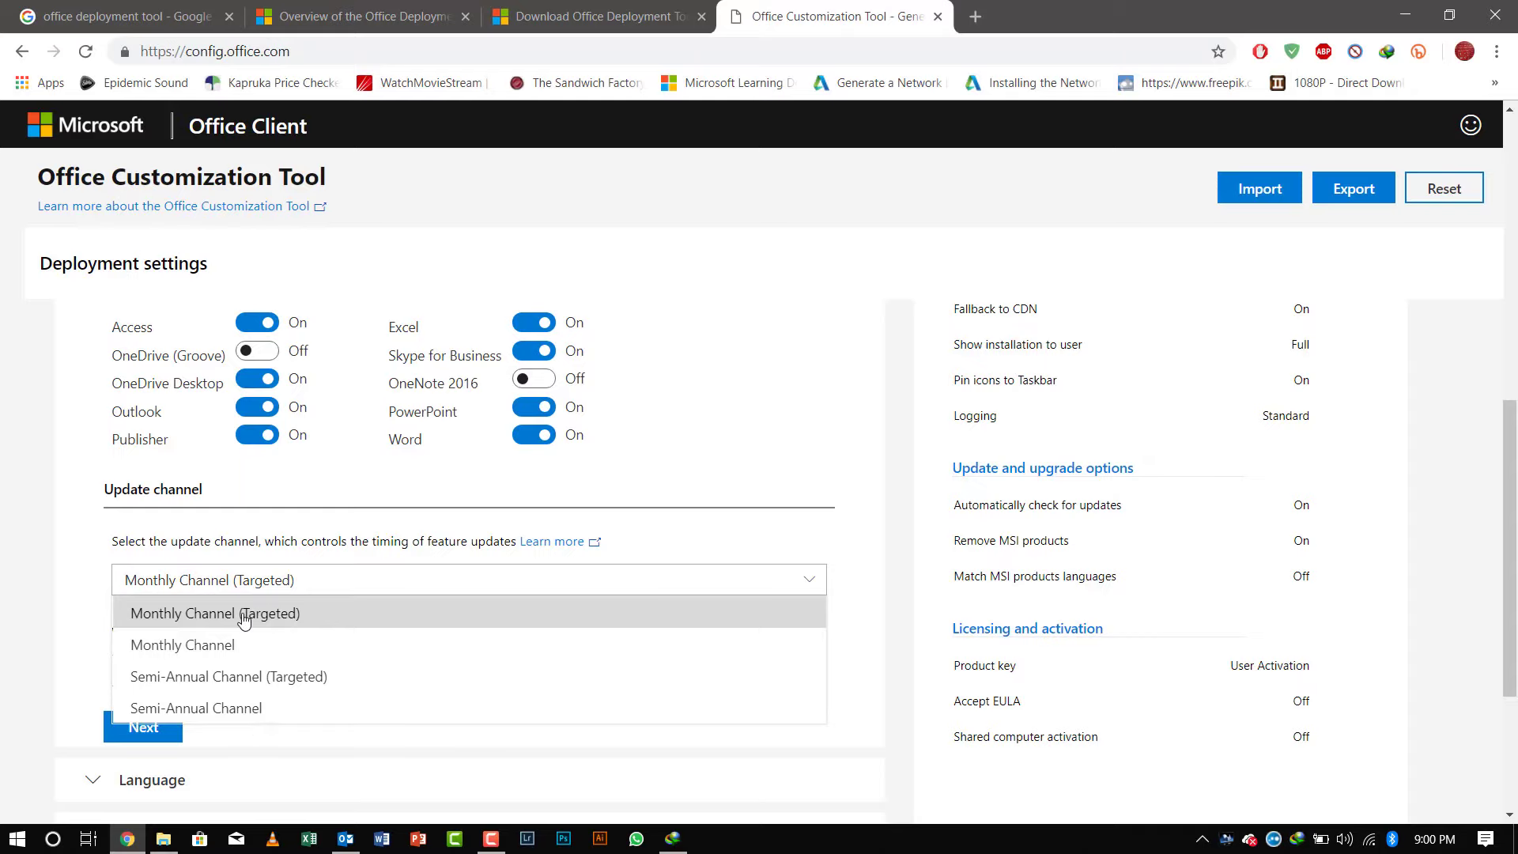
left_click(243, 620)
scroll(210, 667, "down", 1)
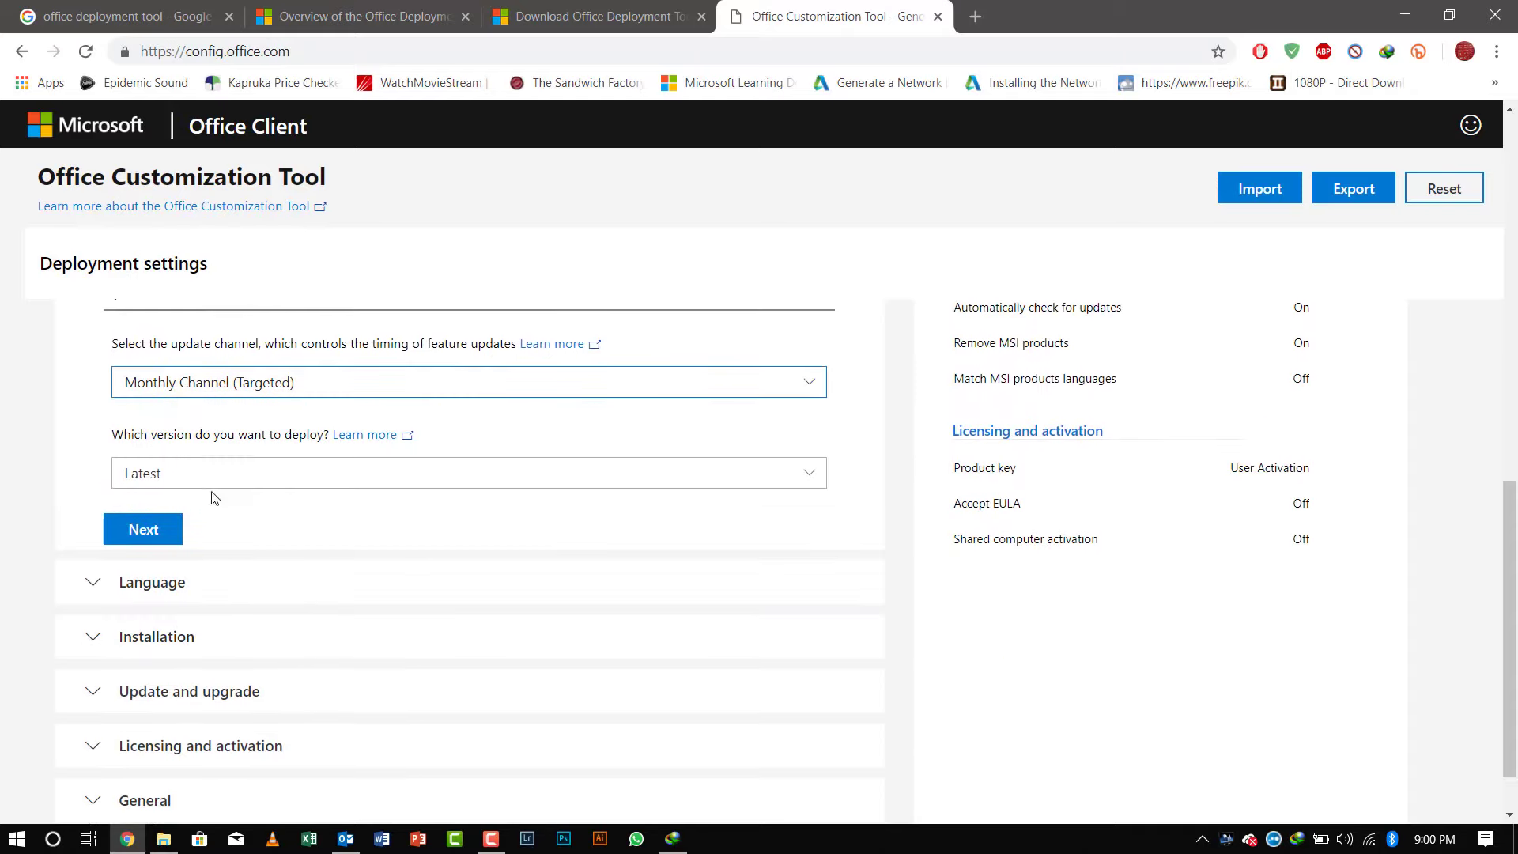
left_click(193, 476)
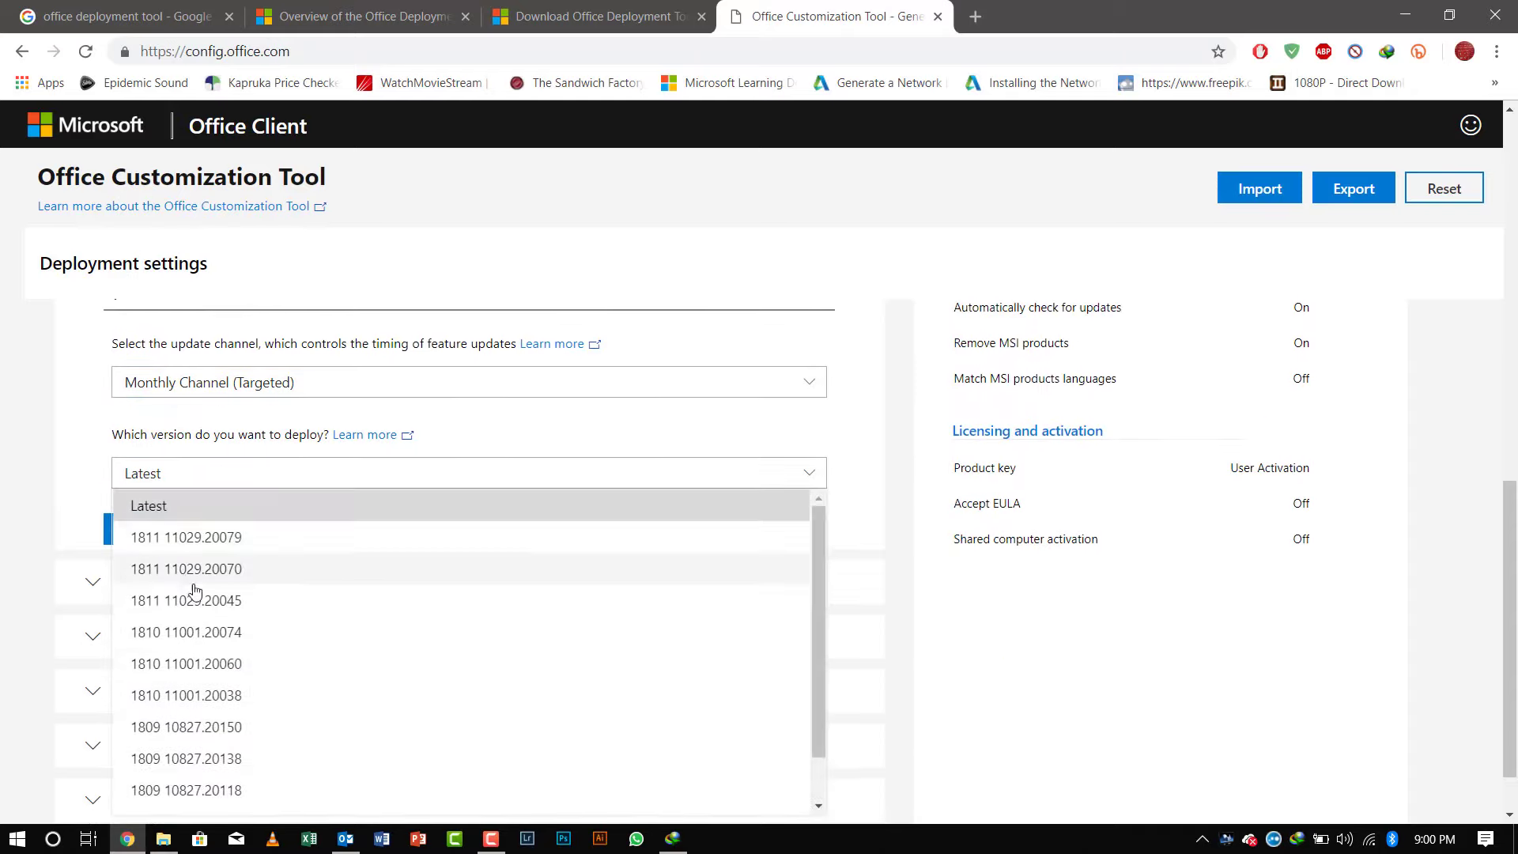
left_click(87, 494)
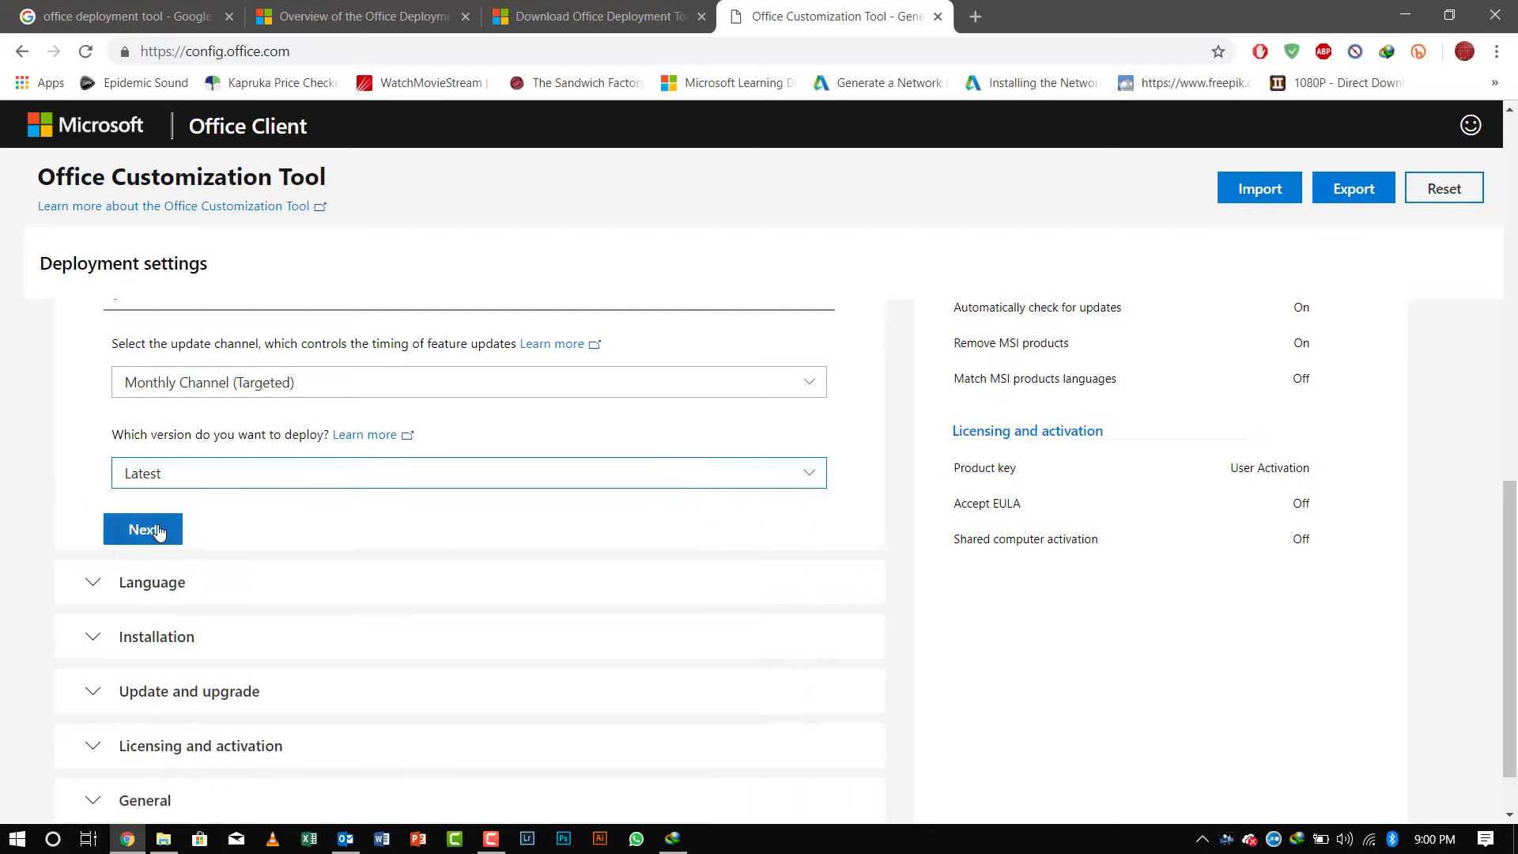
Step: Choose English (United States) as the primary language and expand the Installation options
left_click(141, 592)
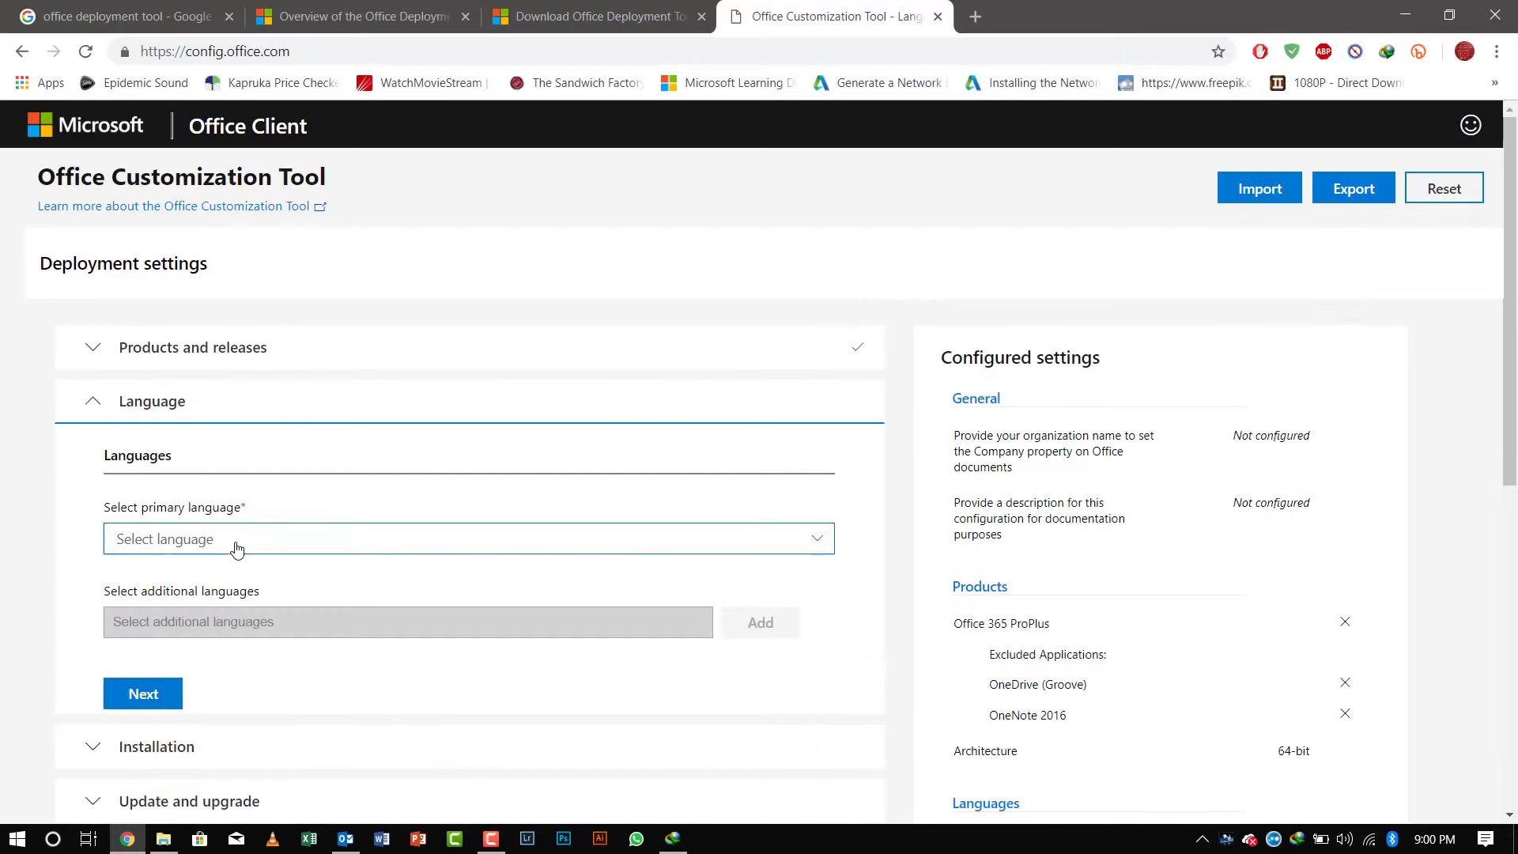
left_click(236, 549)
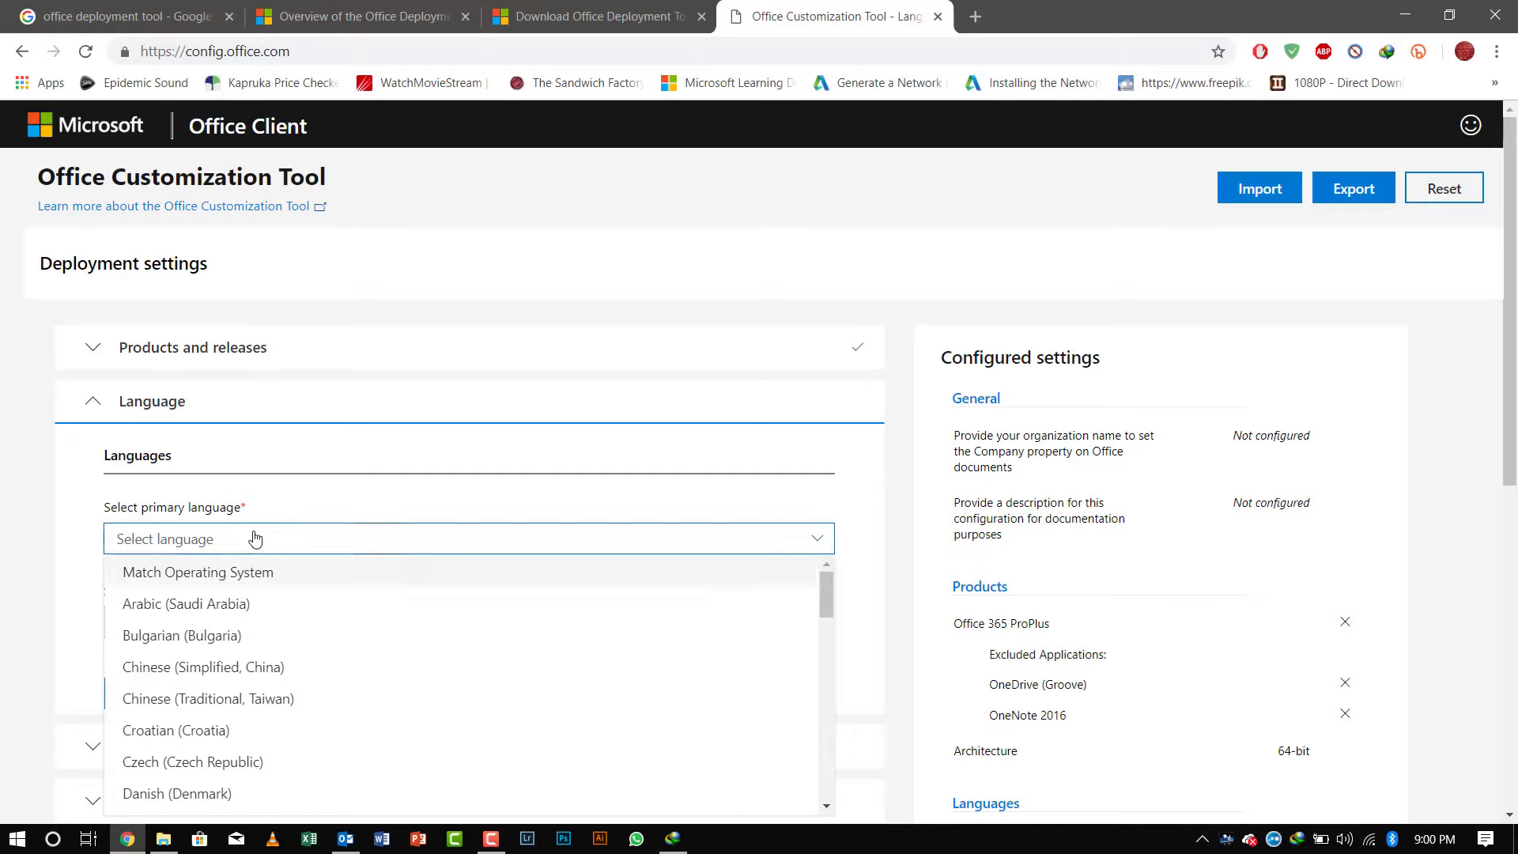
left_click(250, 539)
left_click(252, 545)
scroll(332, 625, "down", 4)
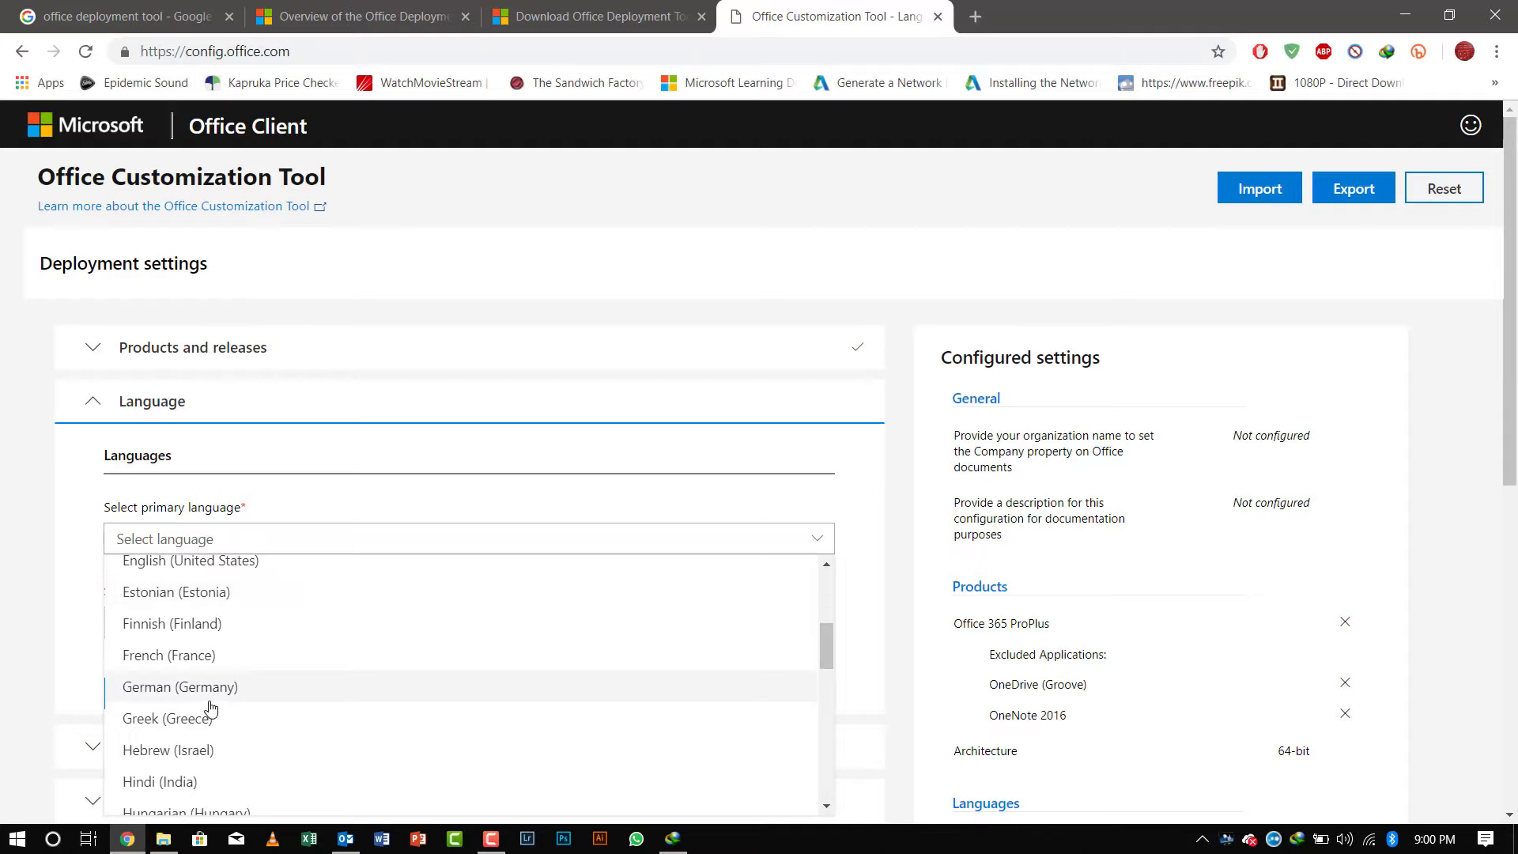
scroll(217, 700, "up", 1)
left_click(237, 658)
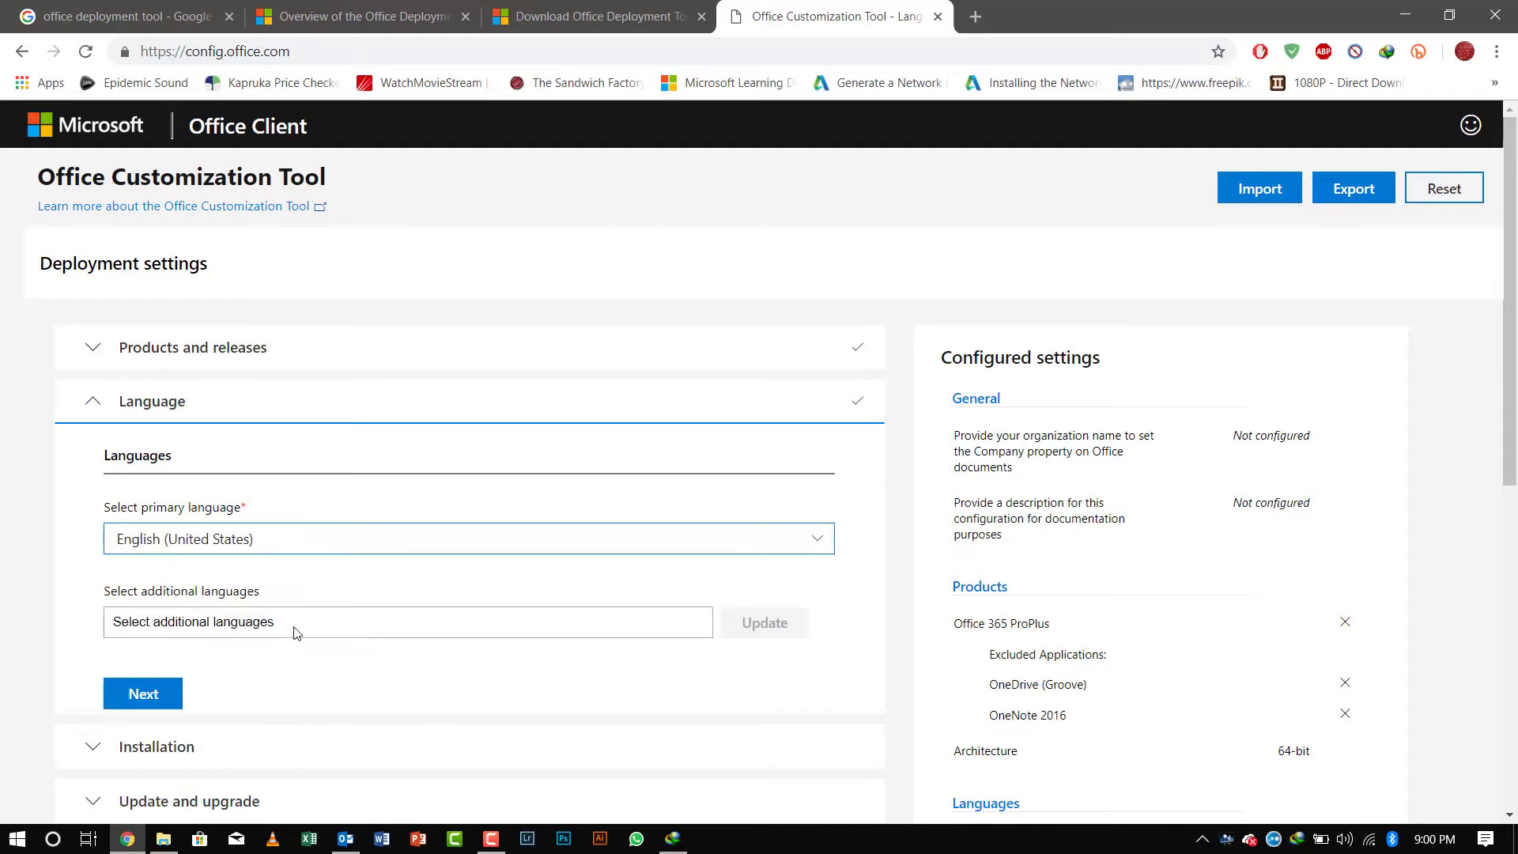
scroll(166, 556, "down", 2)
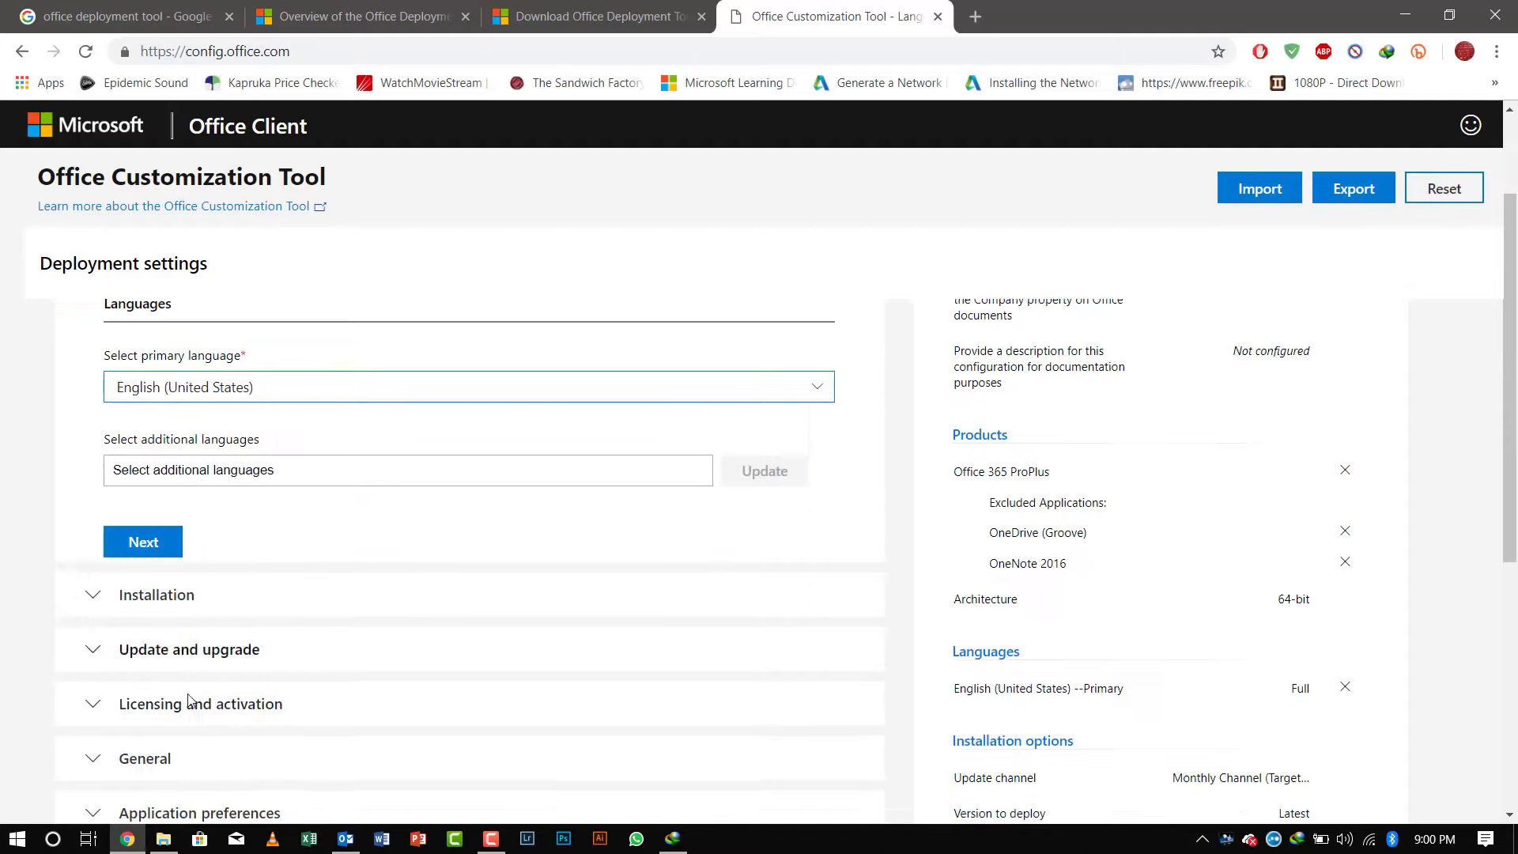
left_click(166, 556)
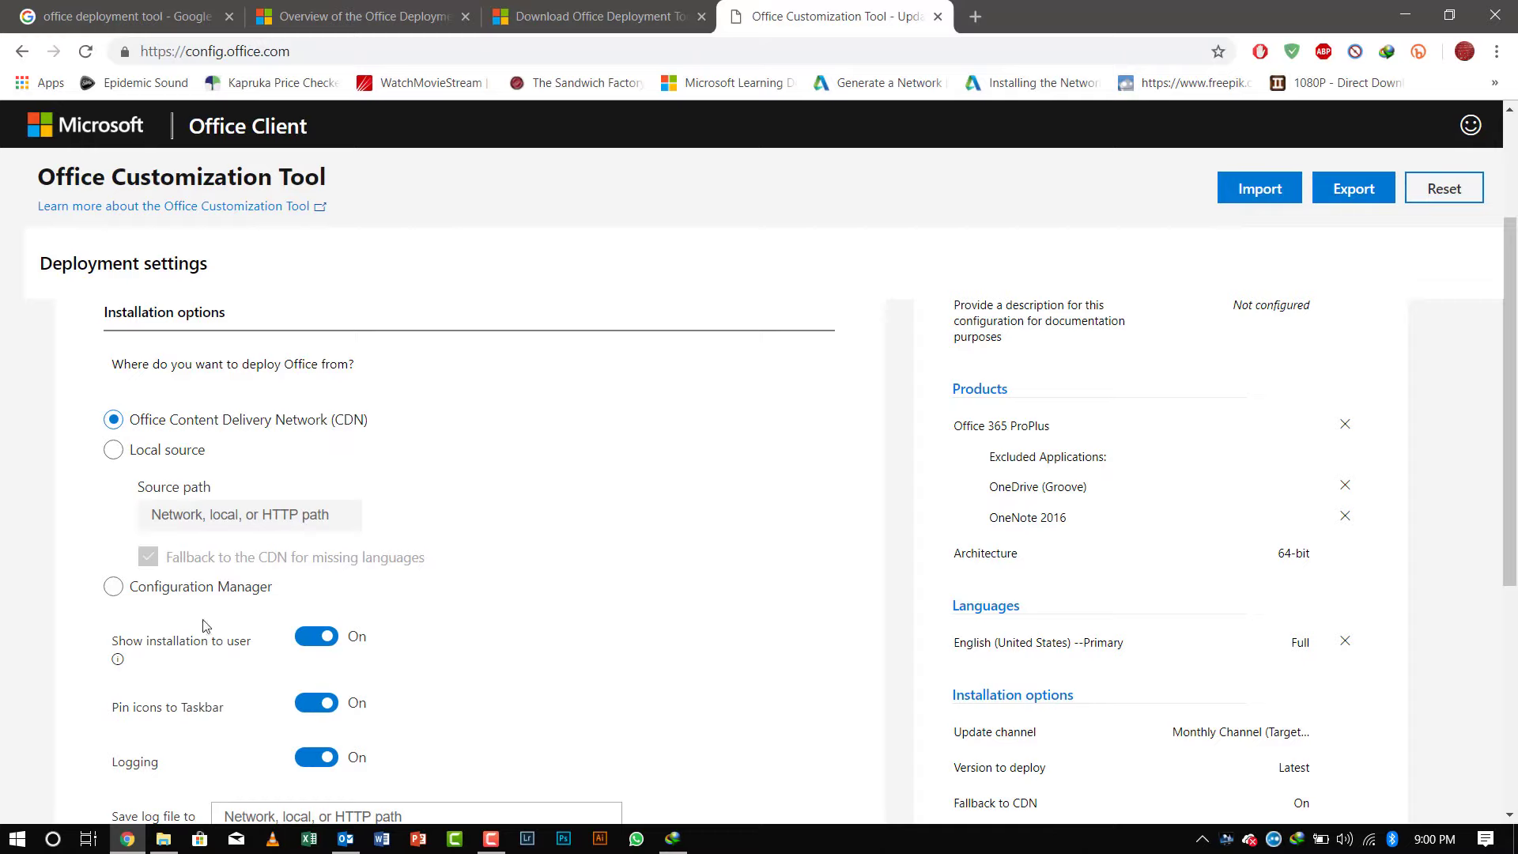
scroll(212, 628, "down", 1)
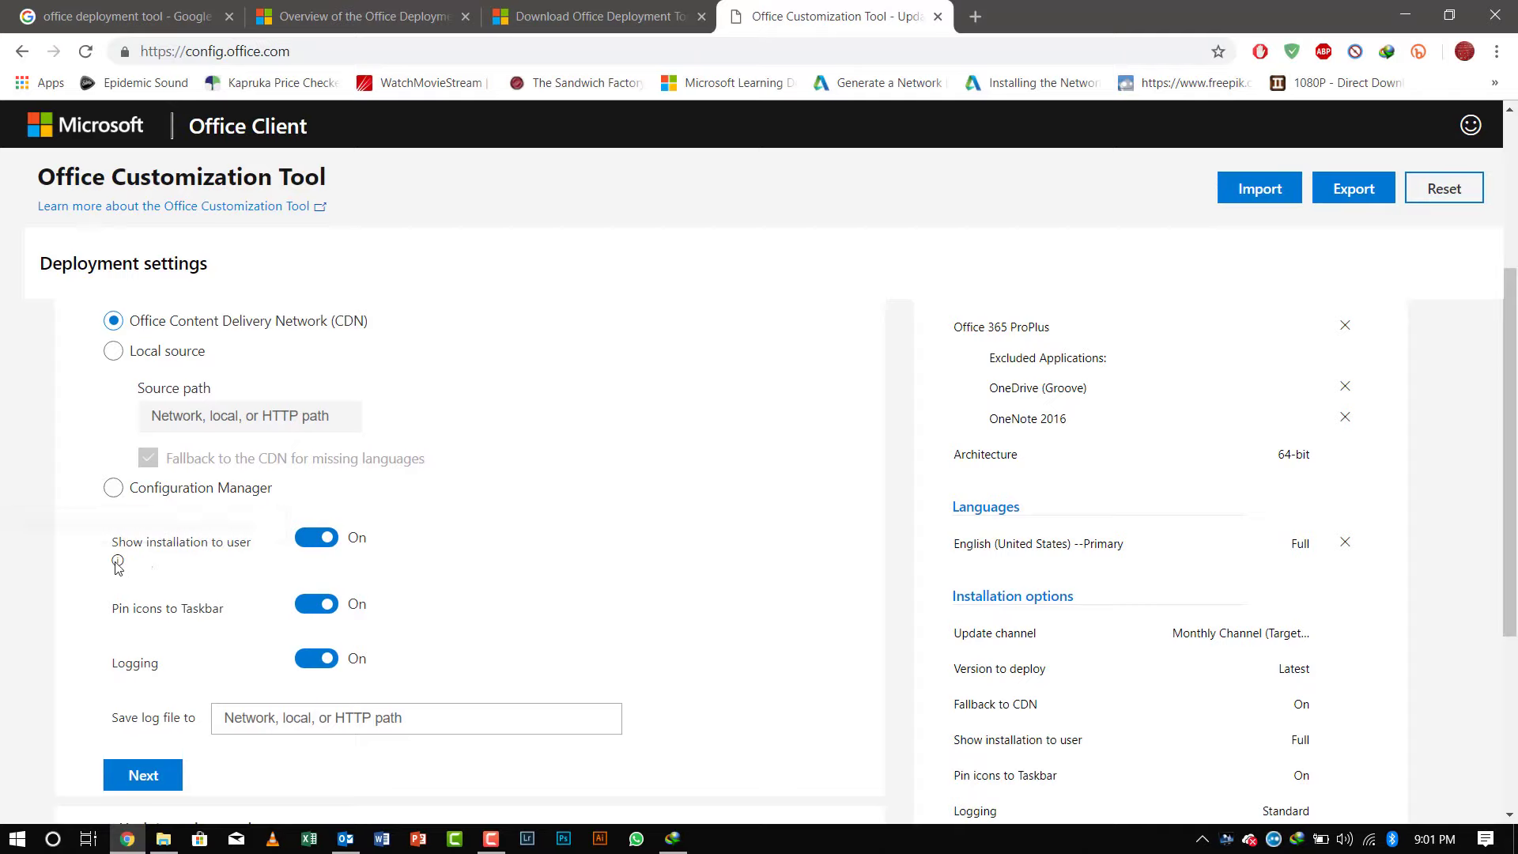
mouse_move(117, 562)
scroll(228, 700, "down", 3)
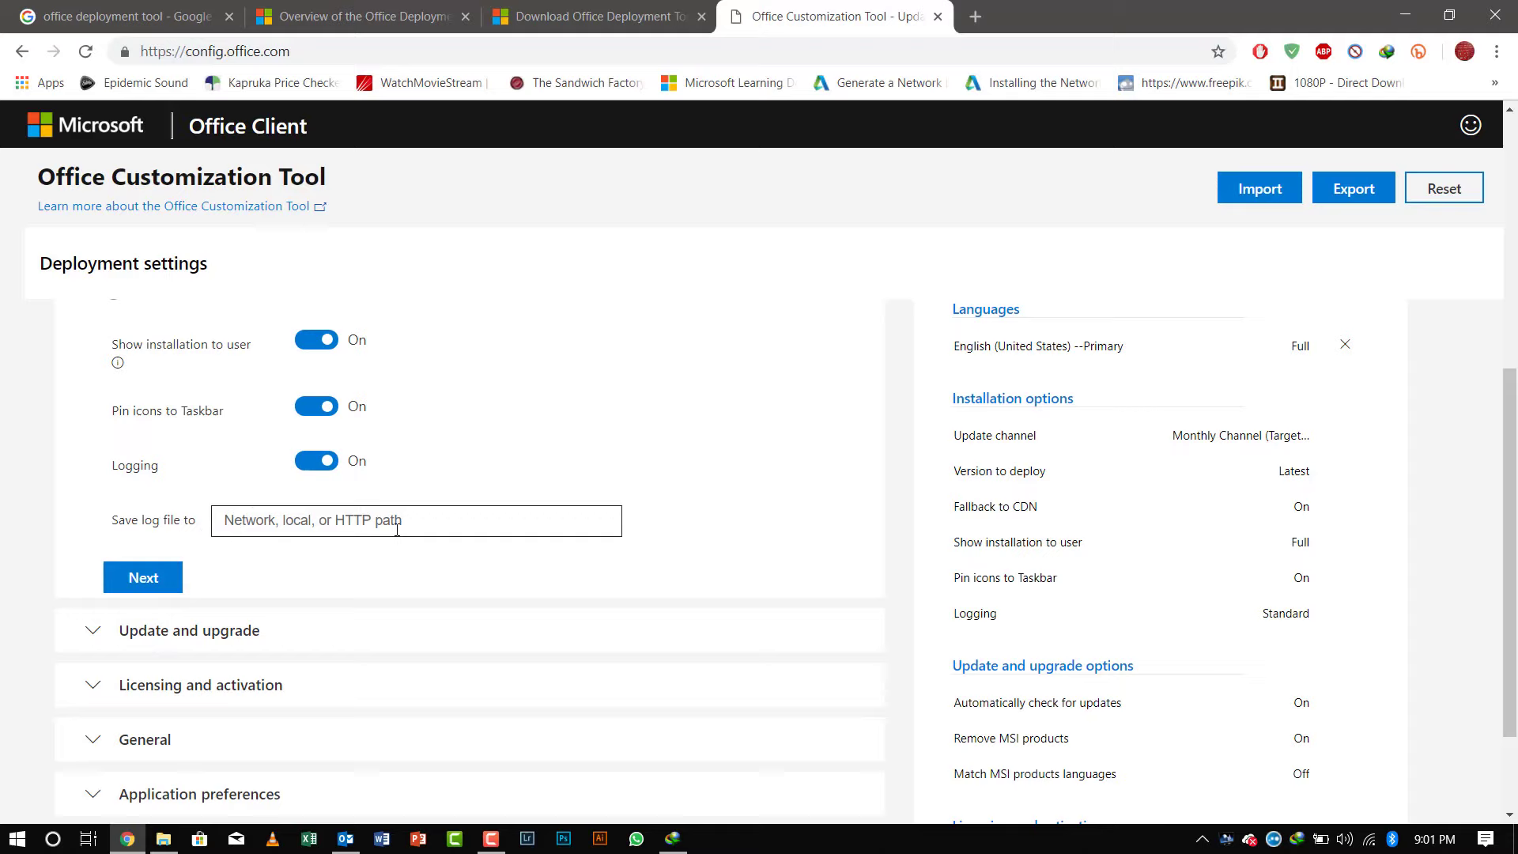
Step: Review the update and upgrade settings, keeping removal of MSI Office versions
left_click(146, 578)
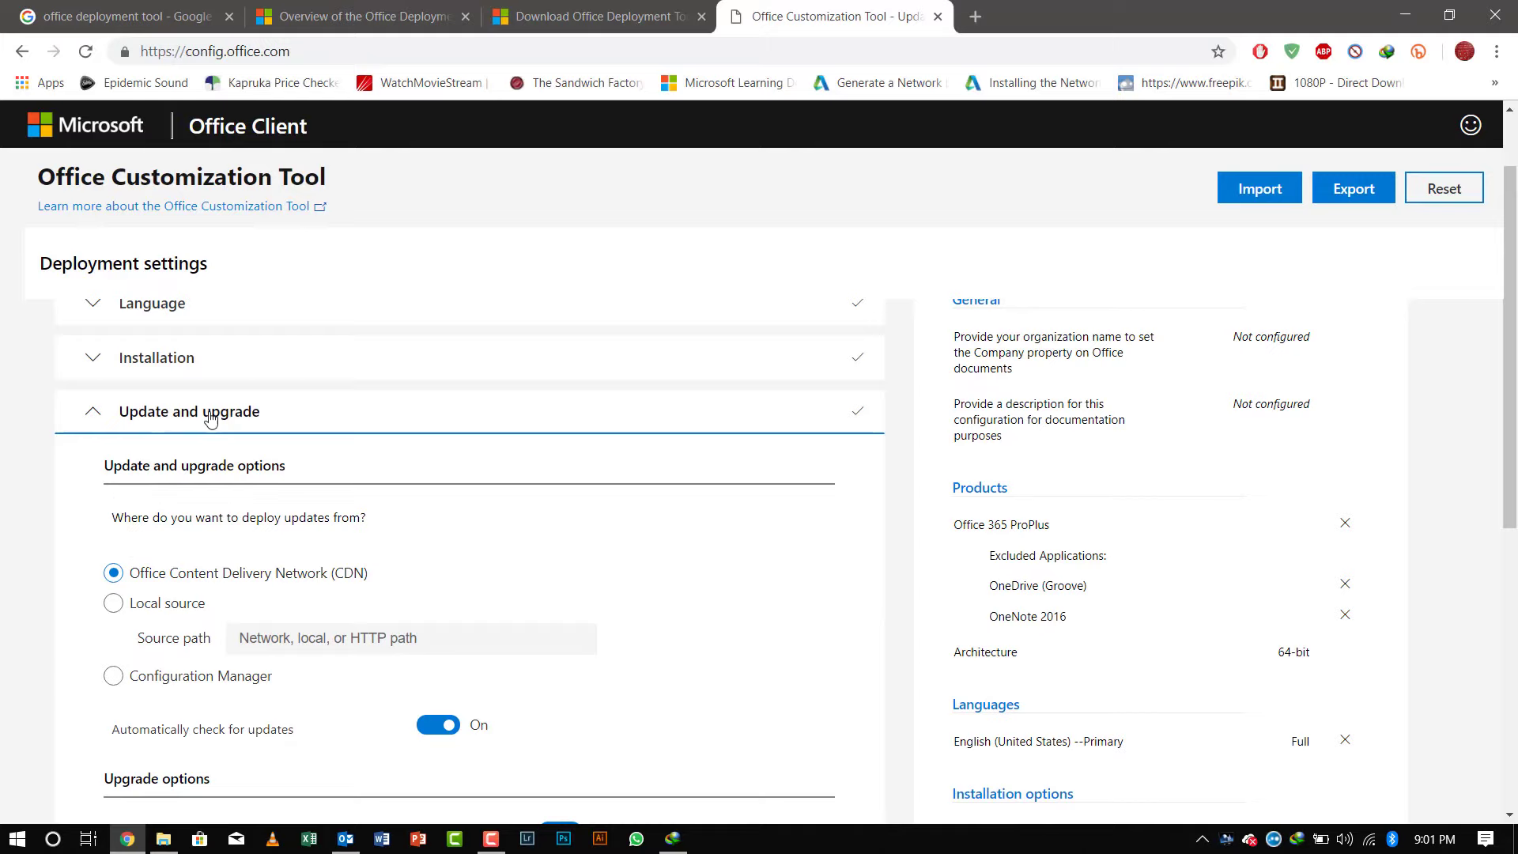
scroll(168, 608, "down", 1)
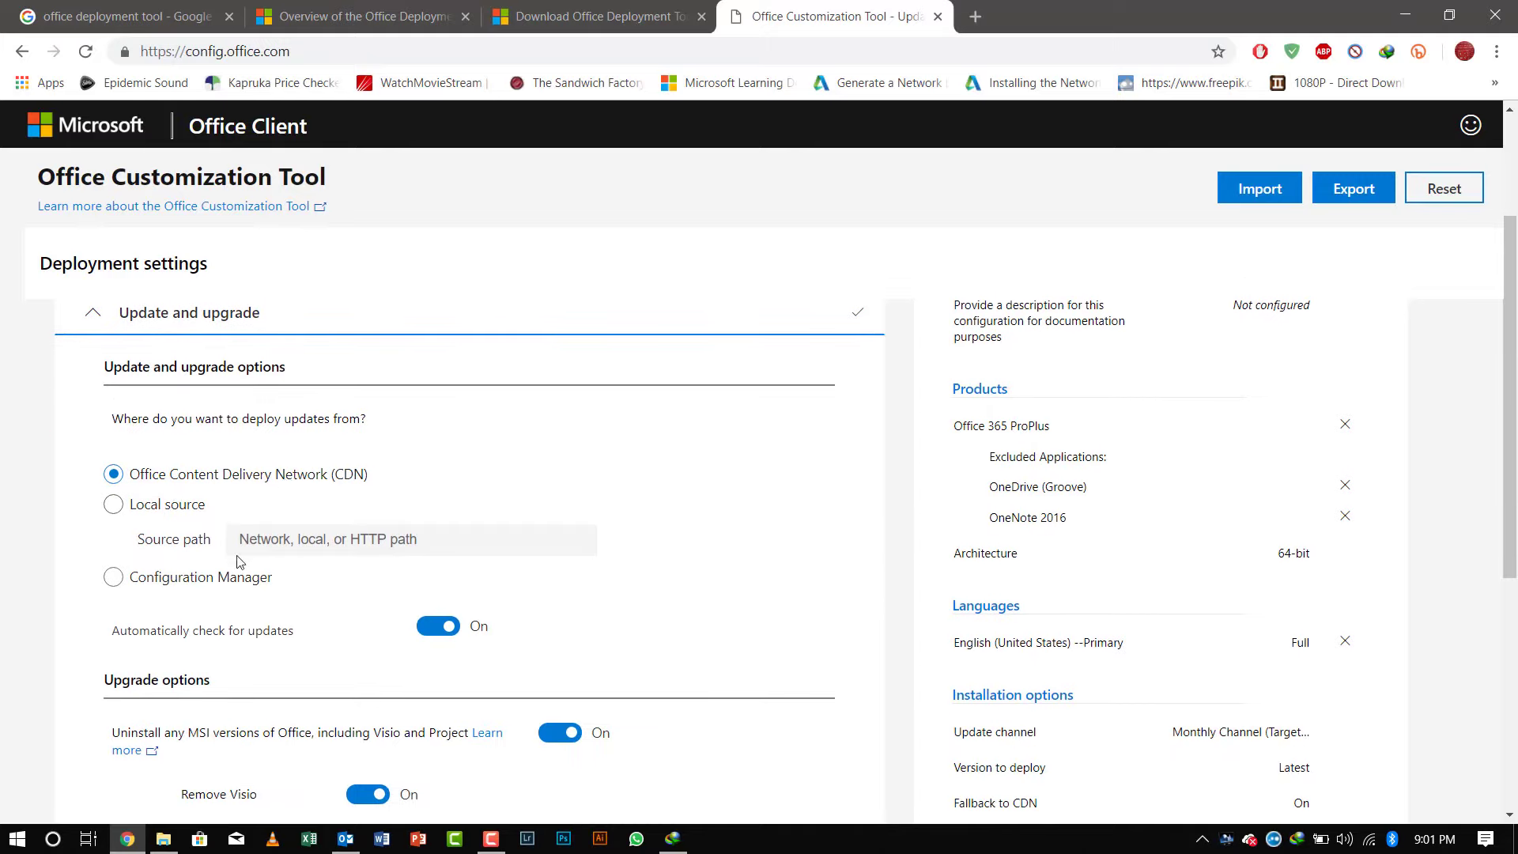
scroll(237, 577, "down", 1)
scroll(559, 563, "down", 1)
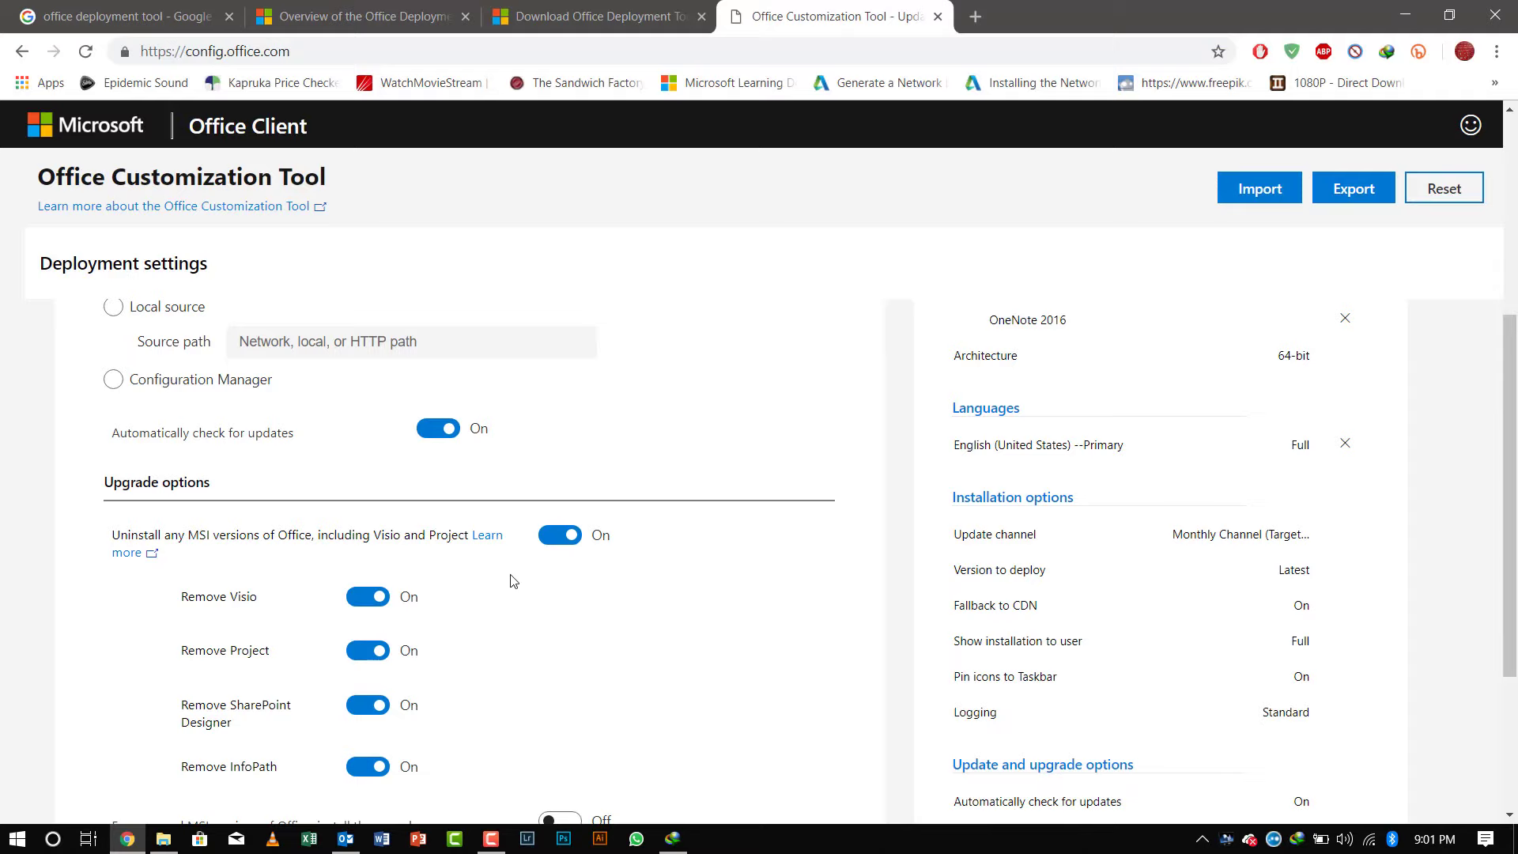
scroll(292, 581, "down", 2)
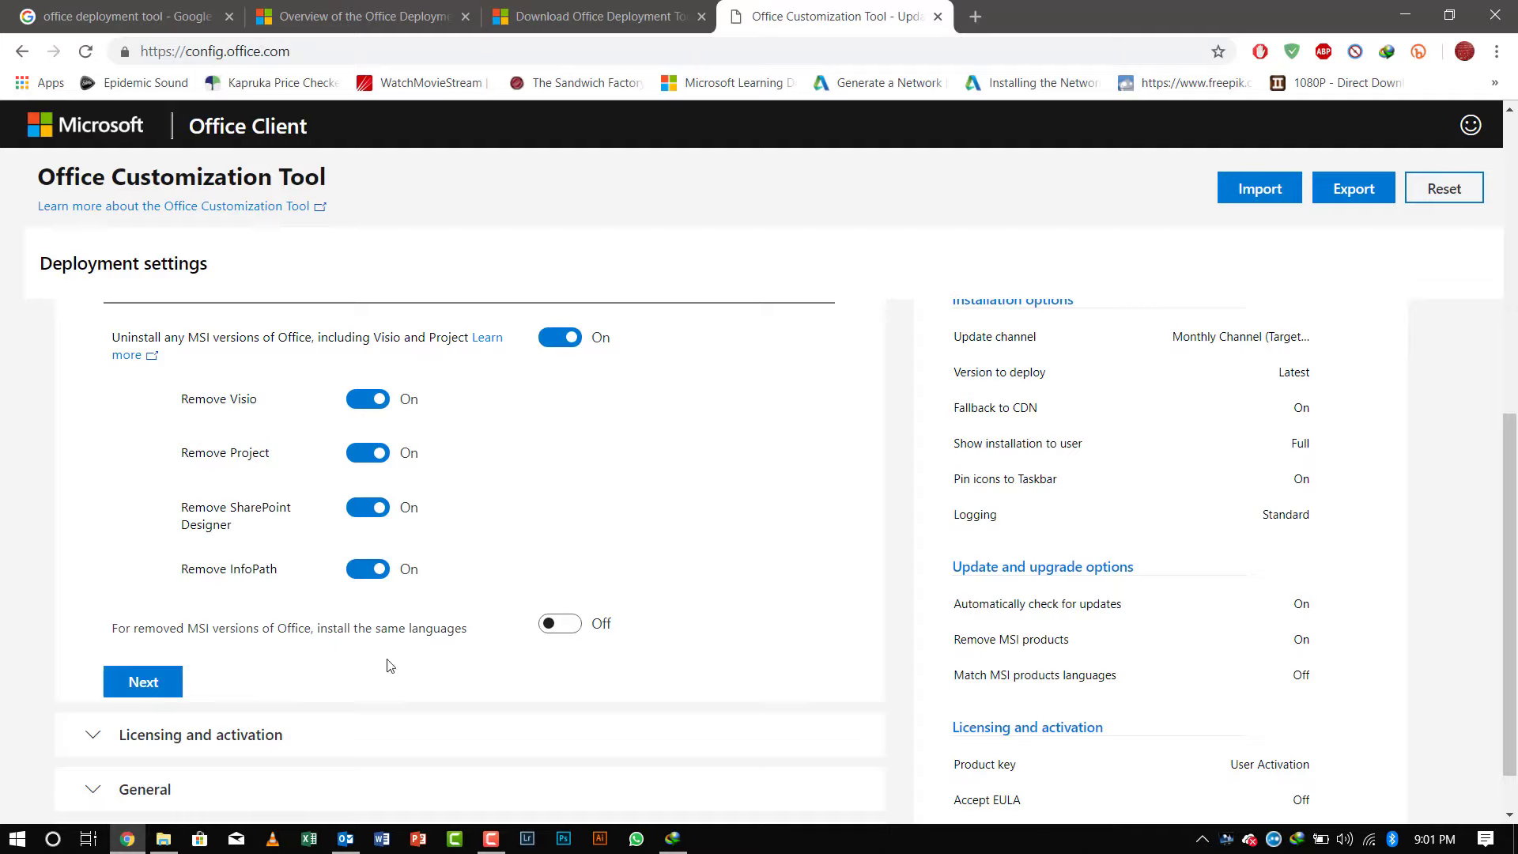
Step: Review licensing and activation with user activation, then continue to General settings
left_click(147, 683)
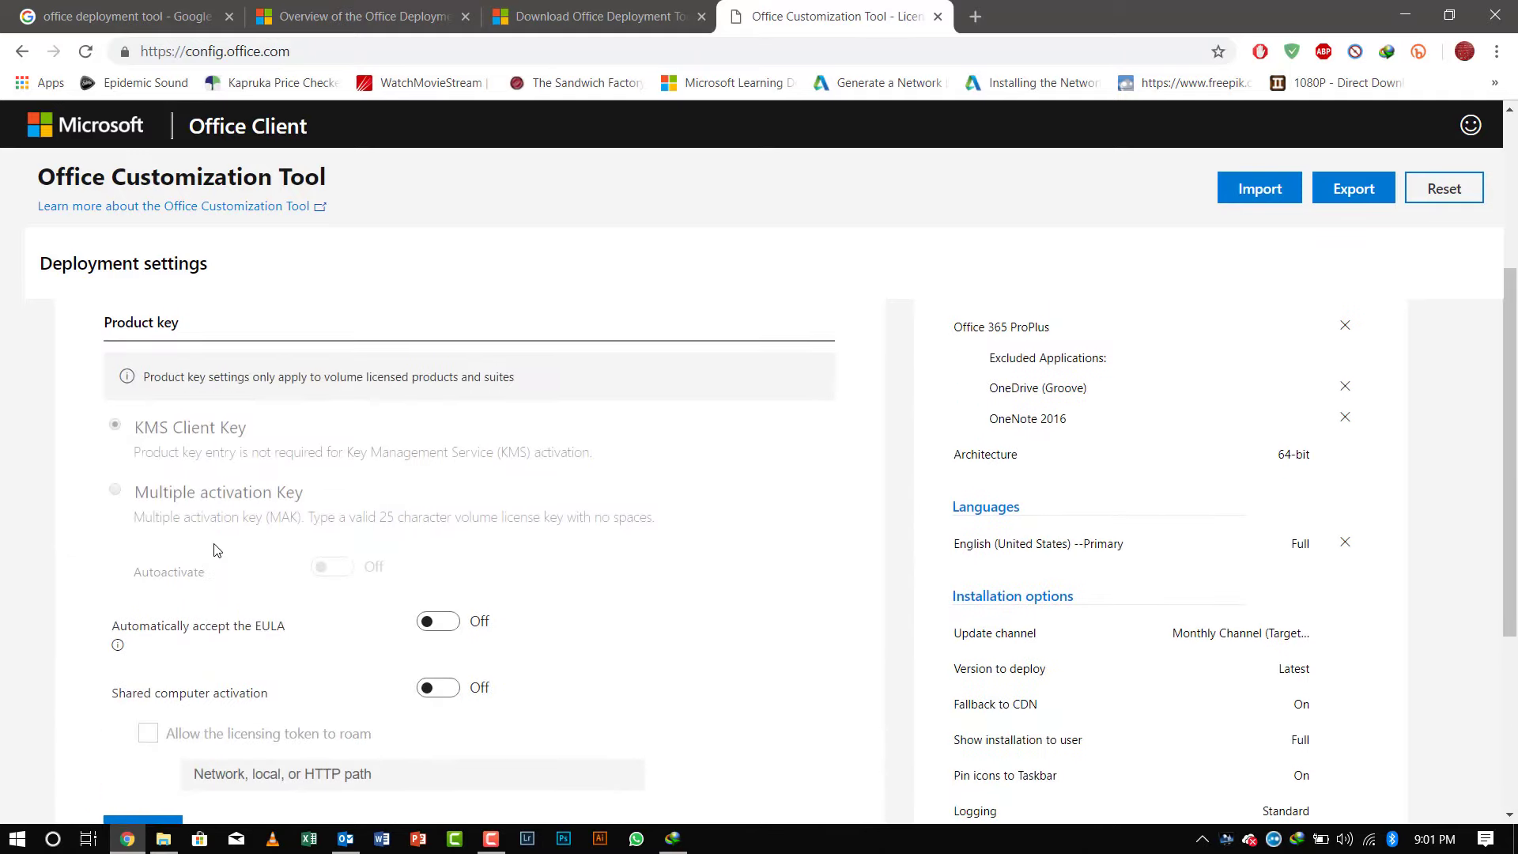
scroll(215, 551, "up", 3)
scroll(209, 551, "down", 3)
scroll(226, 490, "down", 3)
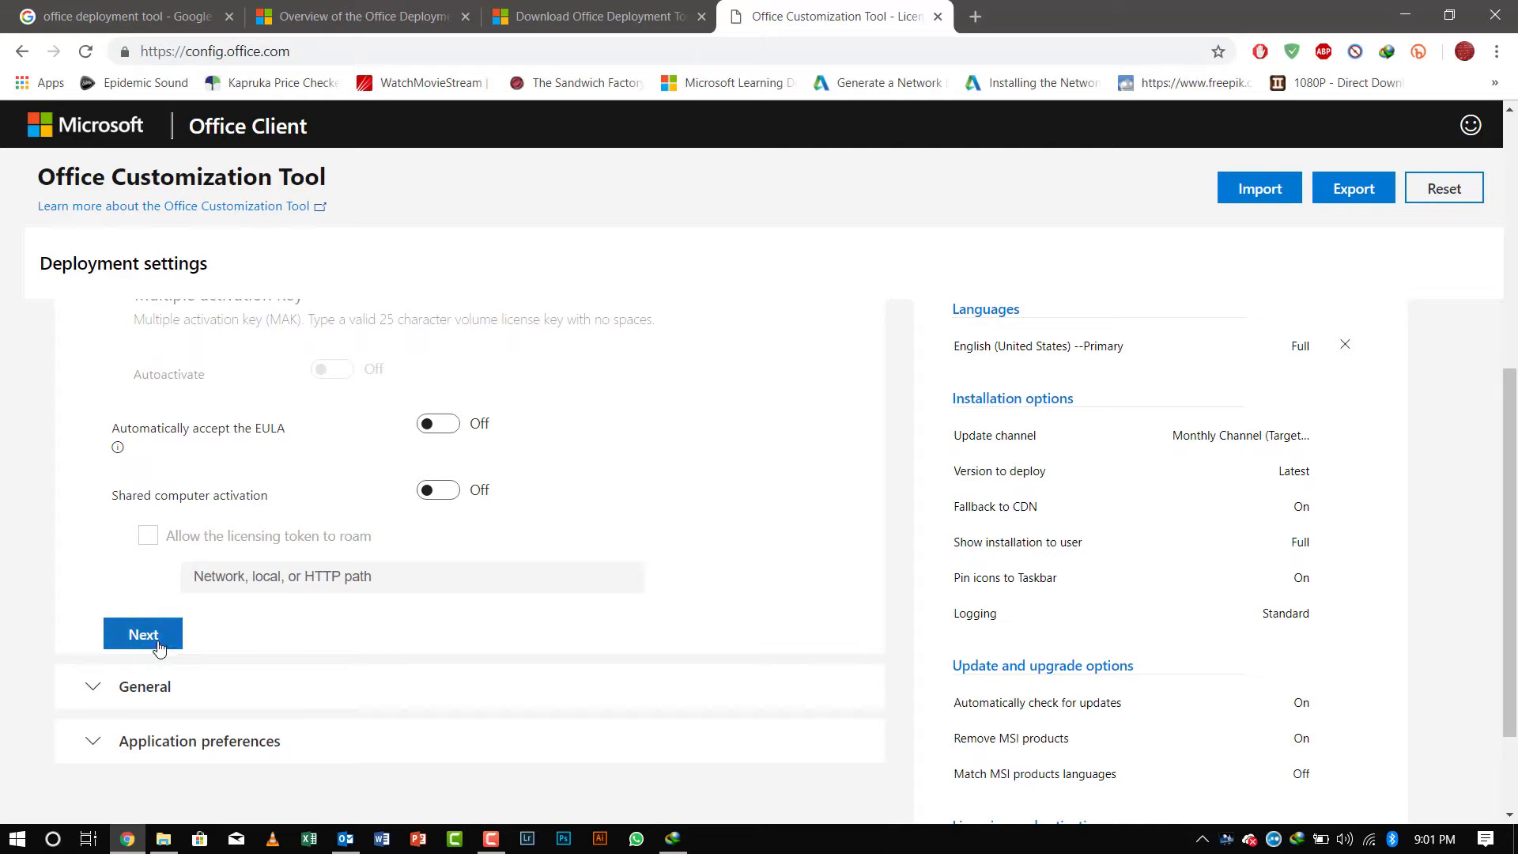
left_click(159, 644)
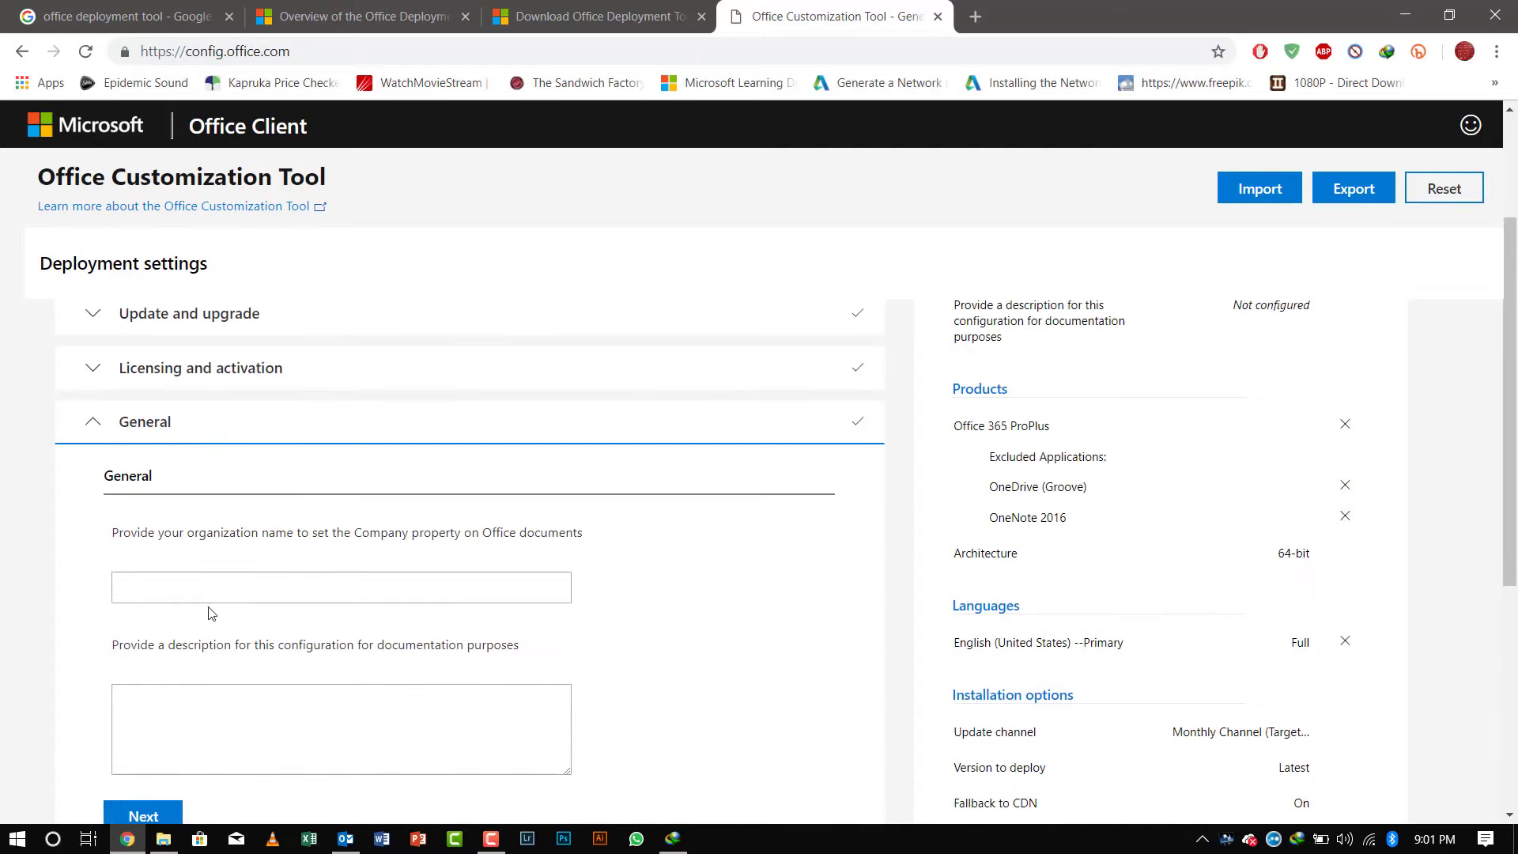
Step: Enter 'N Tech Learning and Solutions' as the organization name
left_click(224, 593)
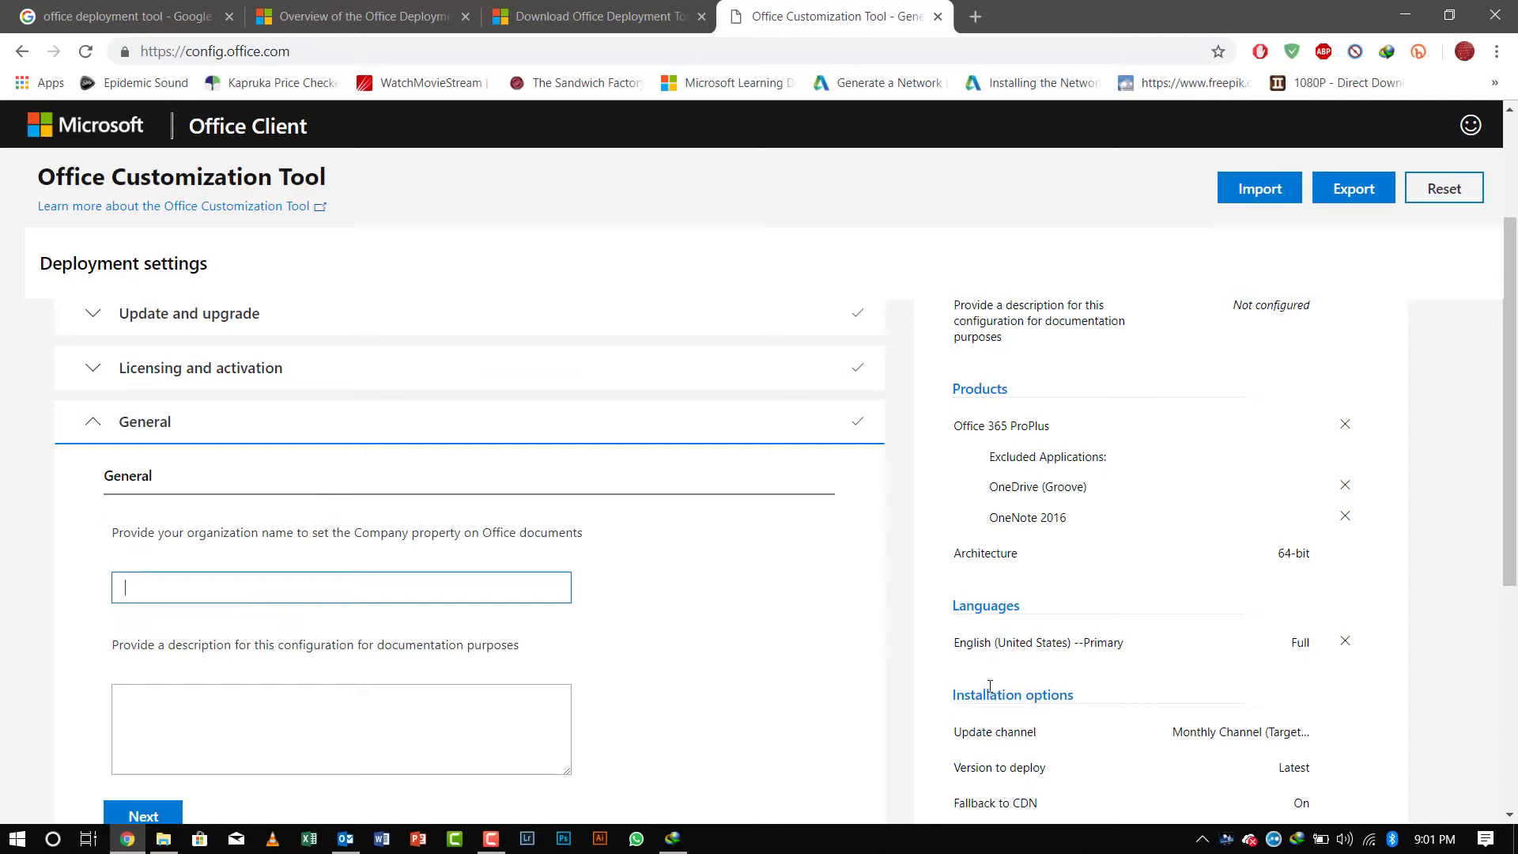
type("N Tech Learn")
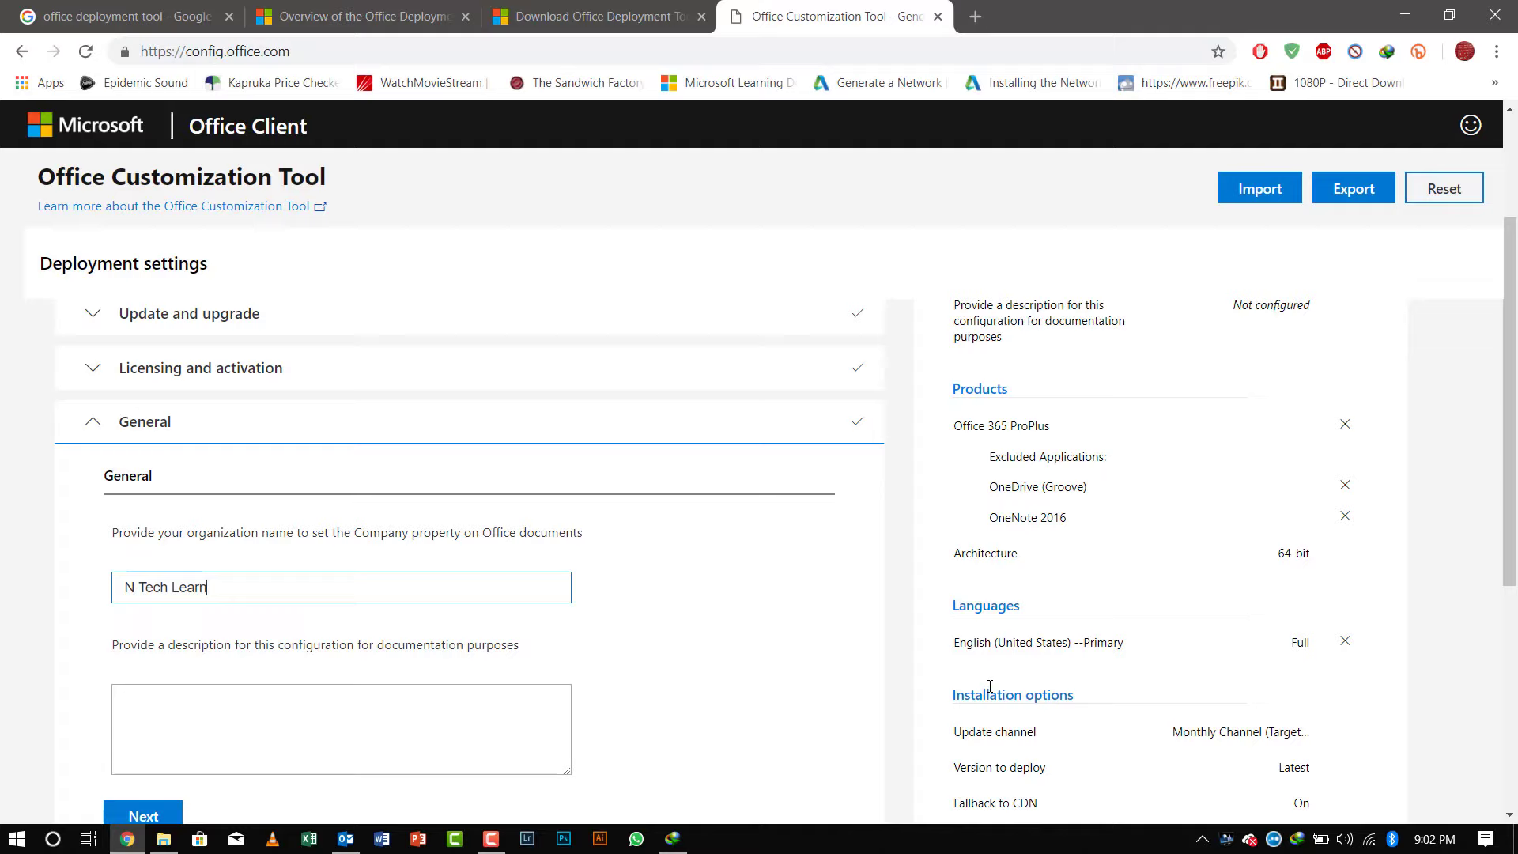
key("BackSpace")
key("BackSpace")
key("BackSpace")
key("BackSpace")
type("ing & Solutions")
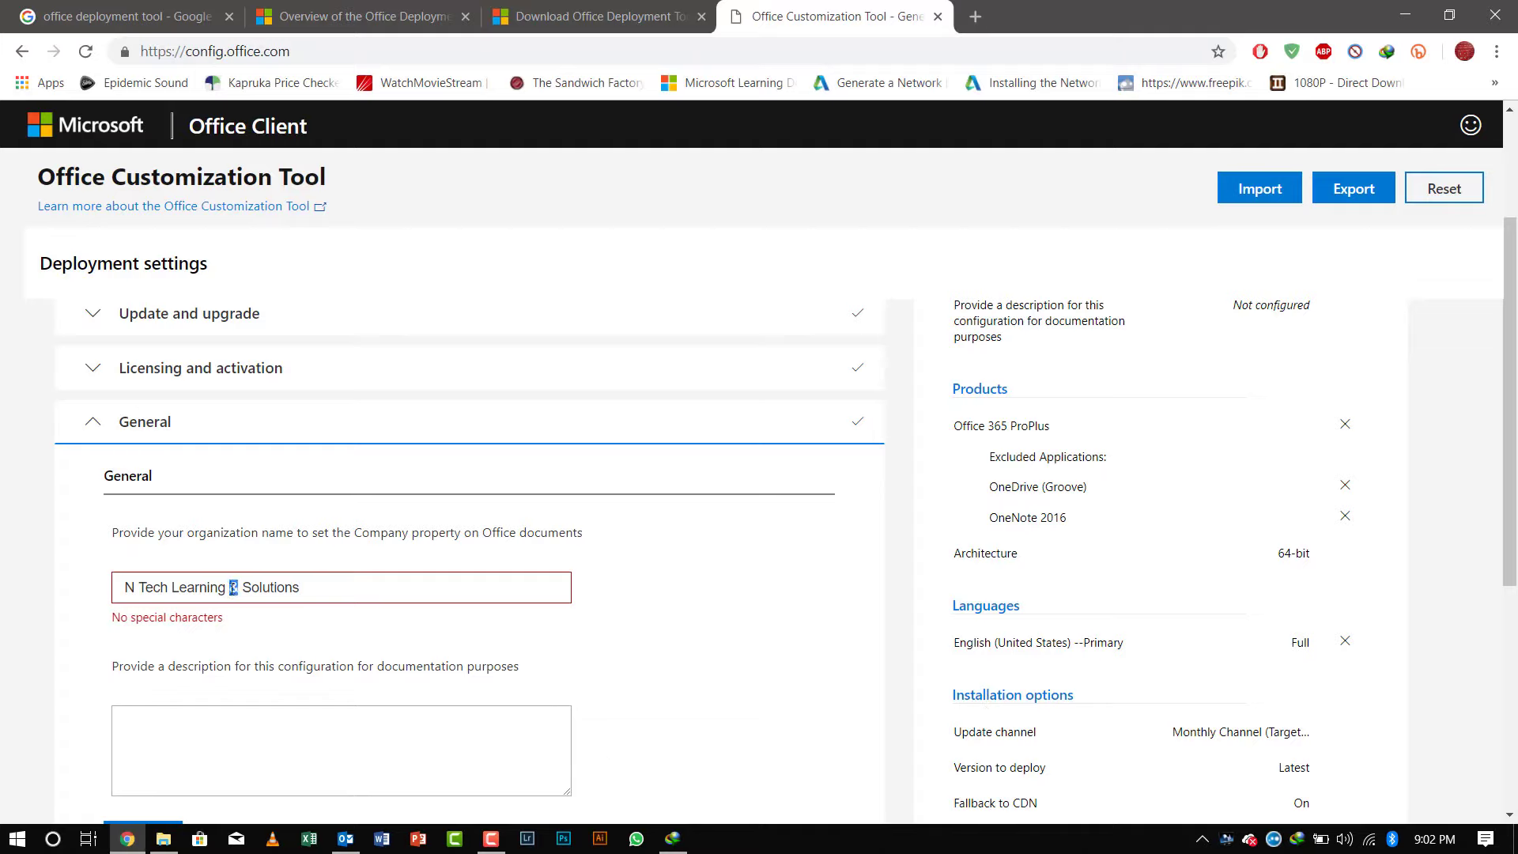
type("and")
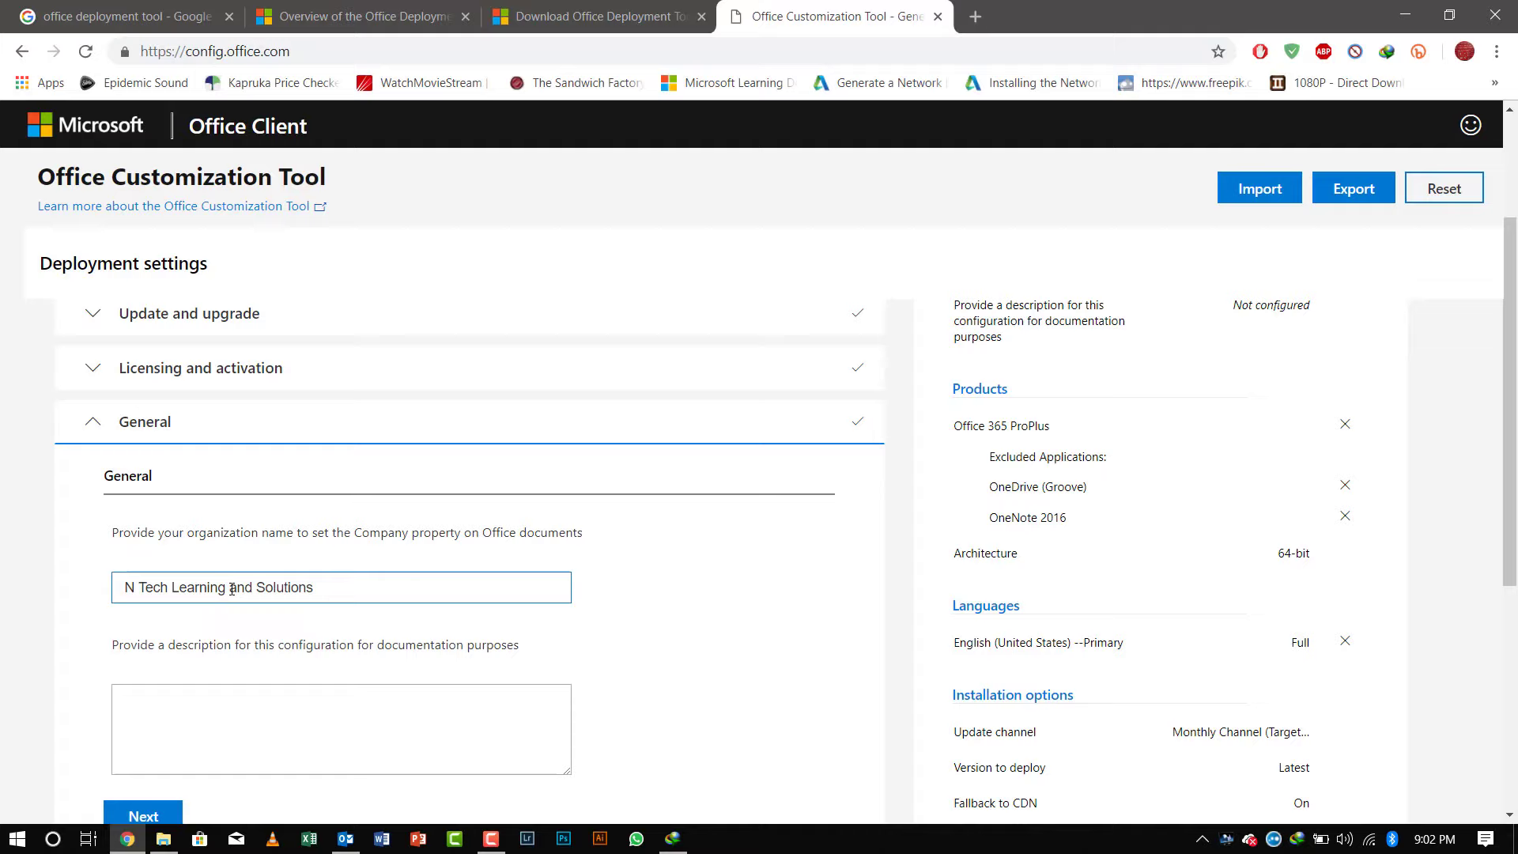
Step: Add the description 'This is the Latest Installation of Office package for your…'
left_click(145, 697)
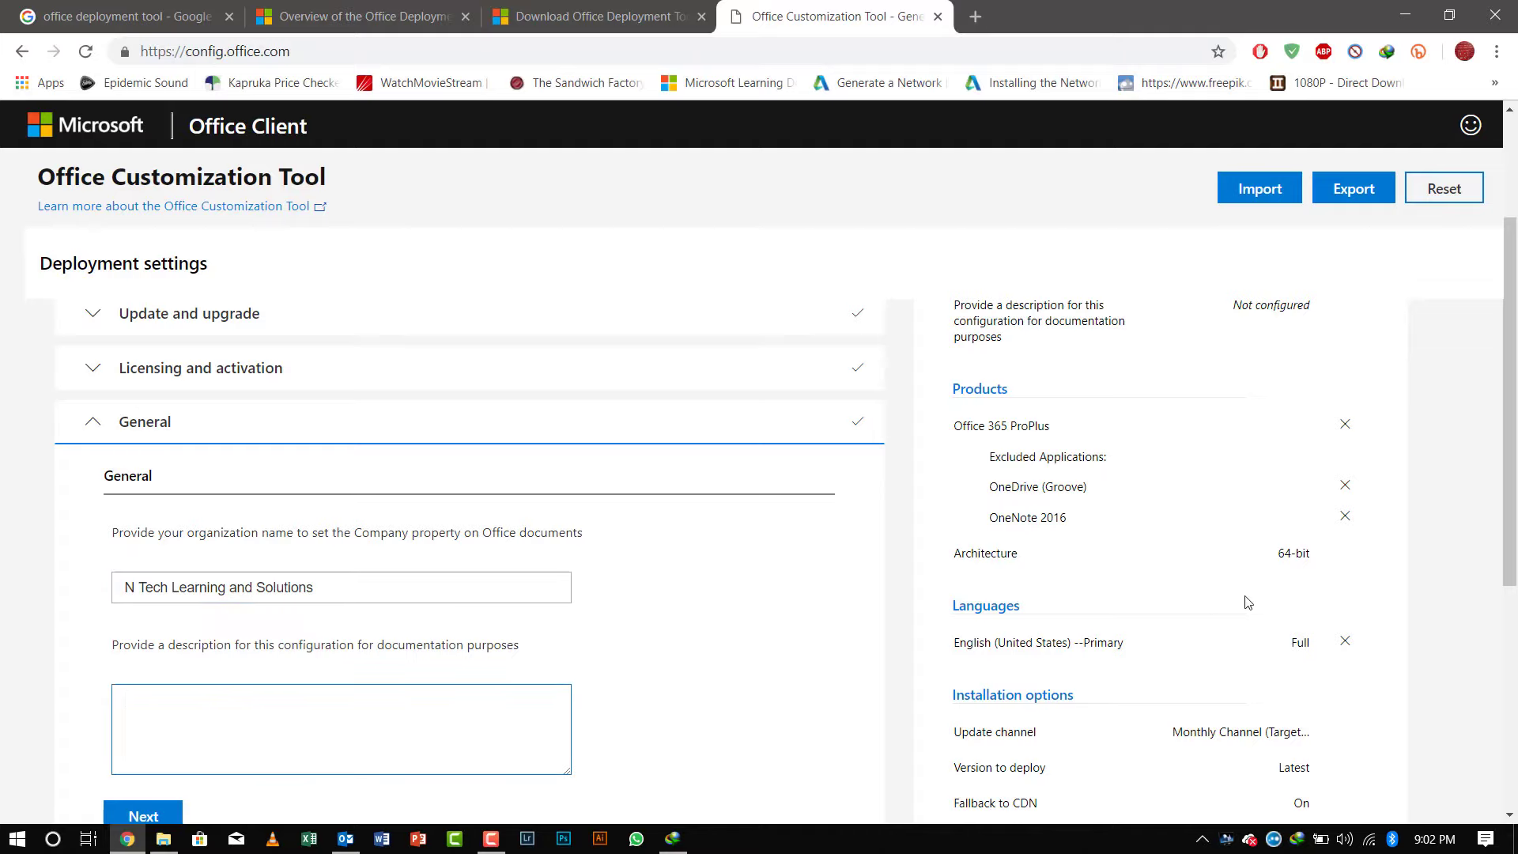
type("This is the Latest Installation")
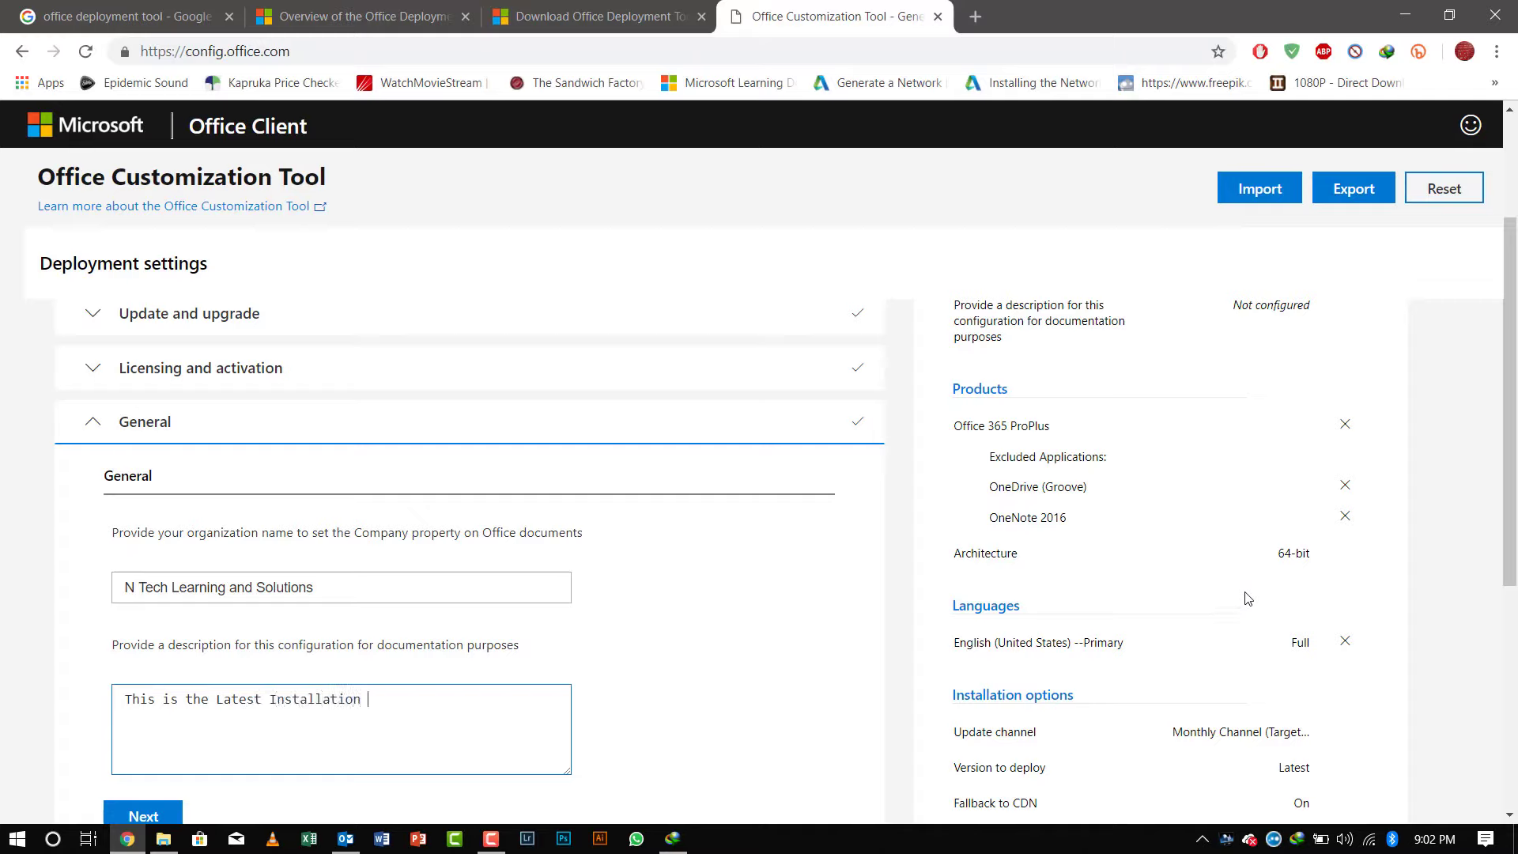
type(" of Office package for ")
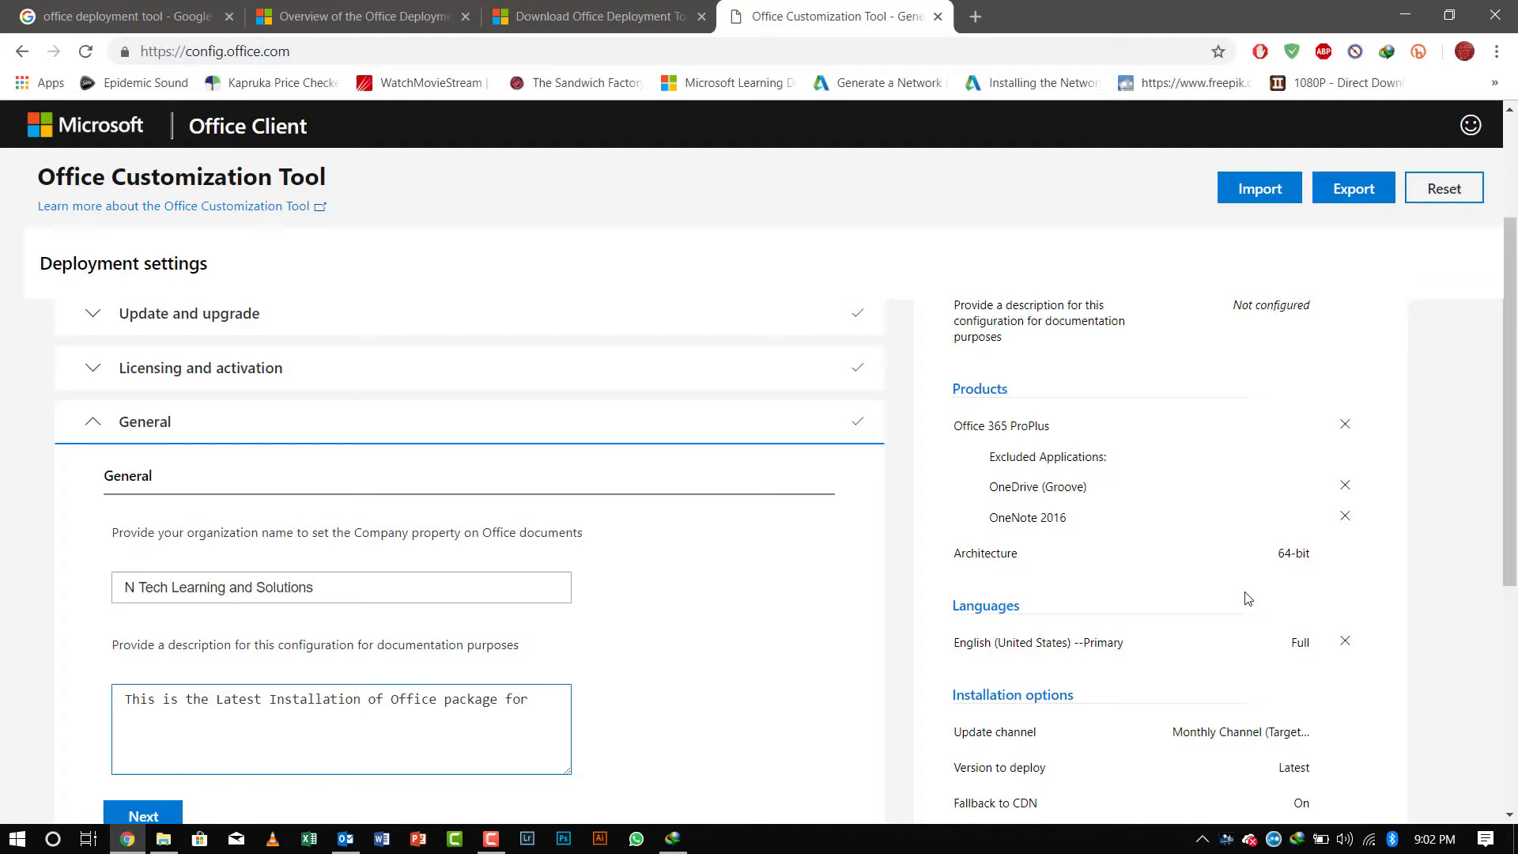
type("your PC")
scroll(712, 688, "down", 3)
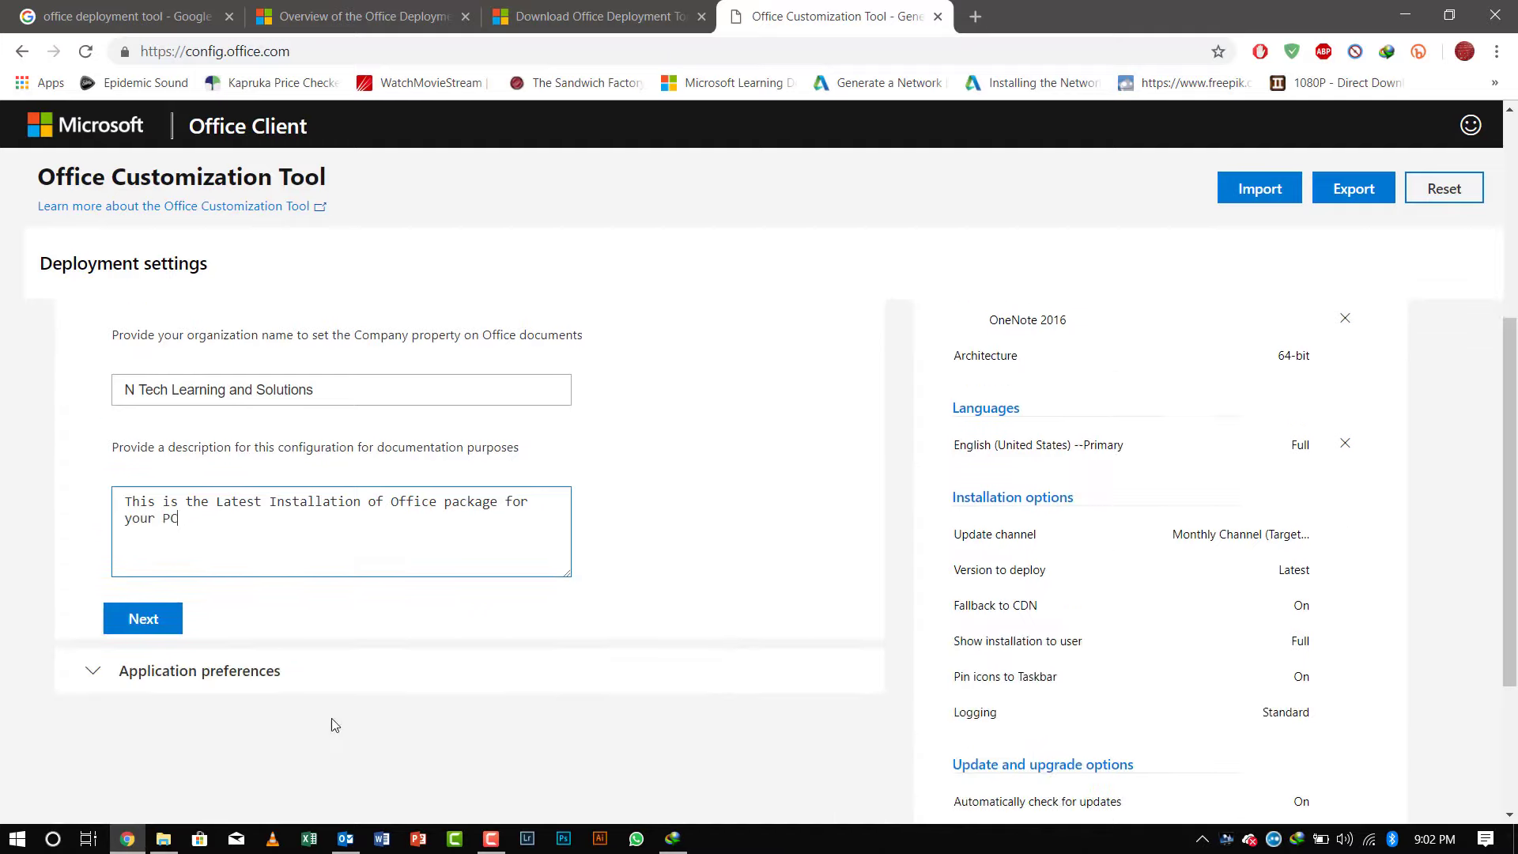
Step: Move to Application preferences and scroll through its list without changing any setting
left_click(145, 622)
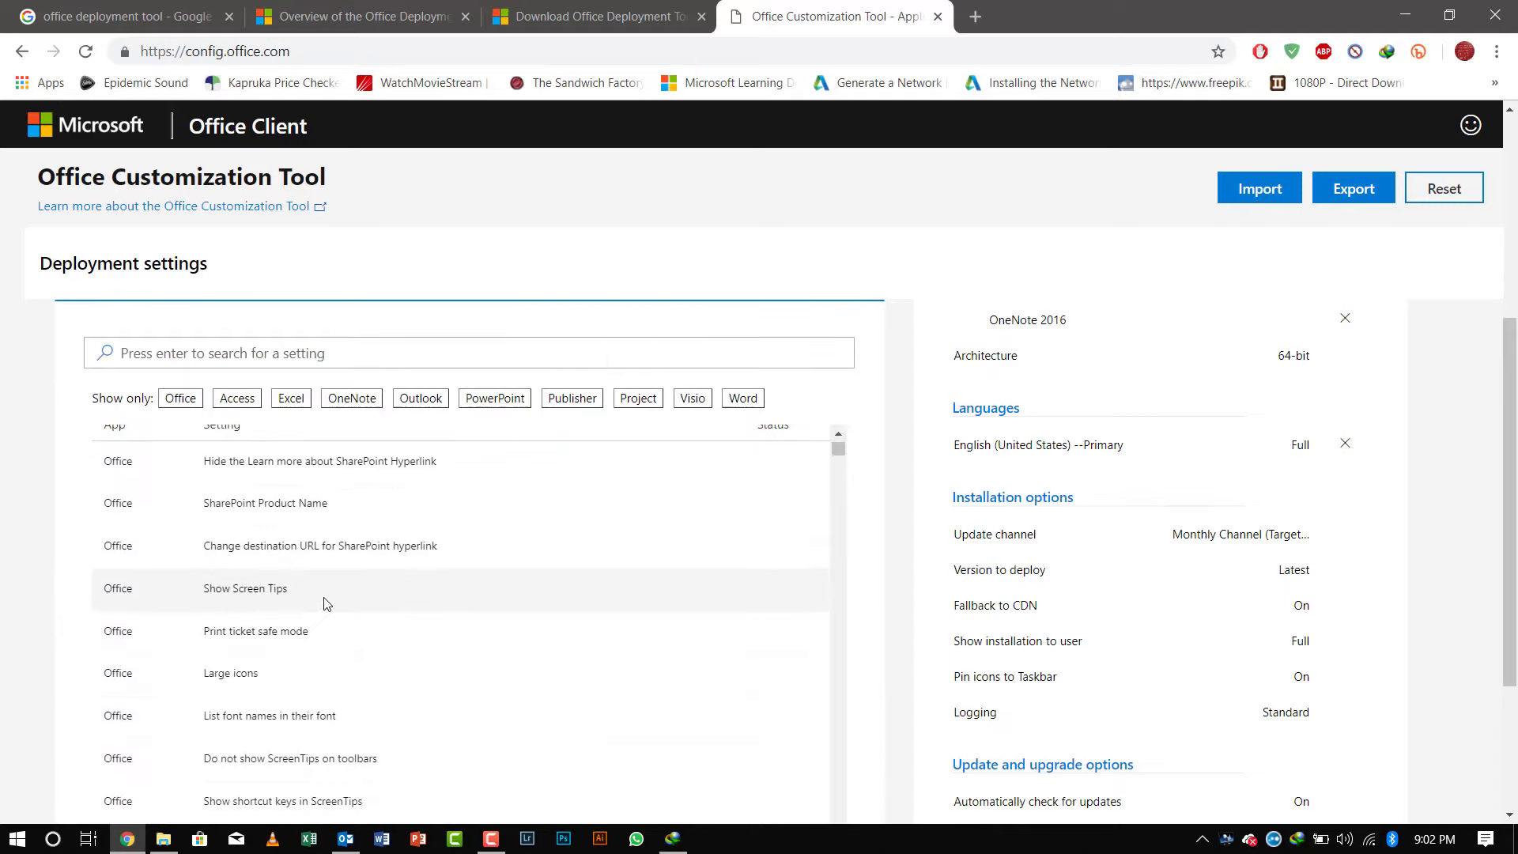
scroll(325, 605, "down", 1)
scroll(325, 603, "up", 1)
left_click(261, 520)
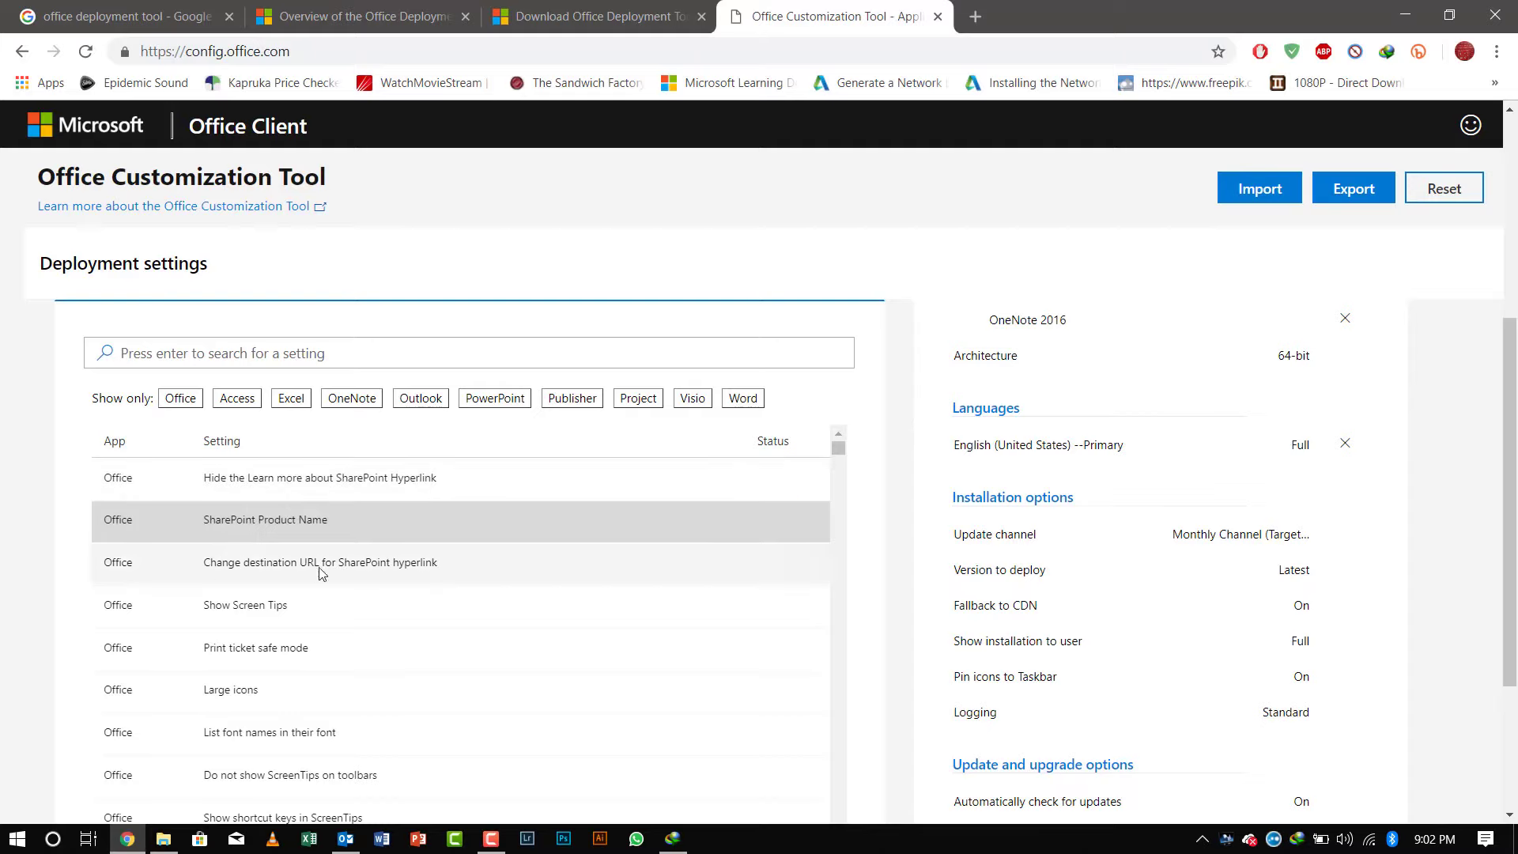
scroll(197, 624, "down", 1)
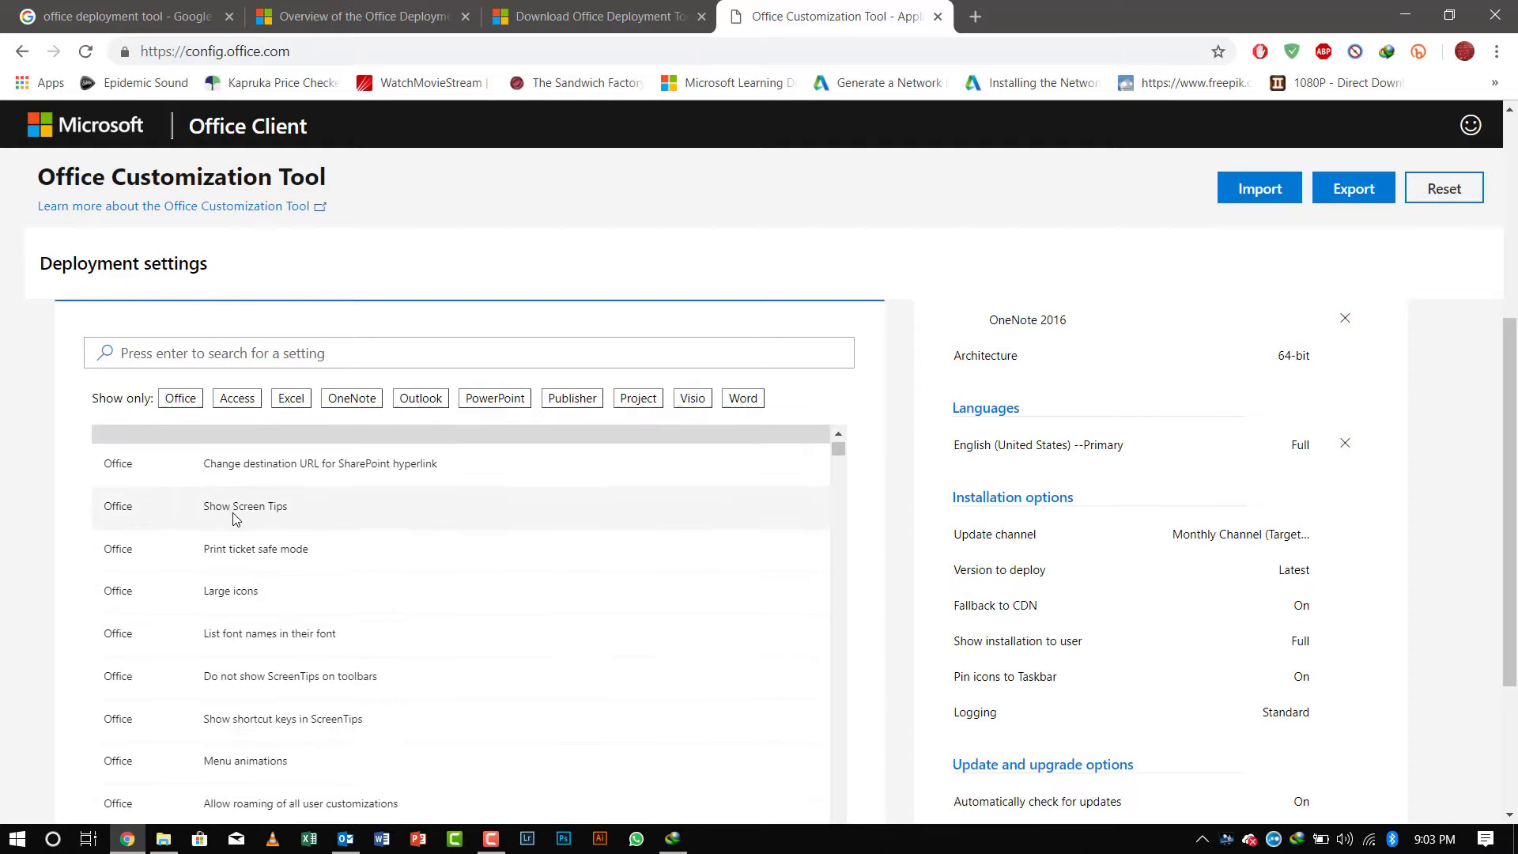
scroll(278, 687, "down", 3)
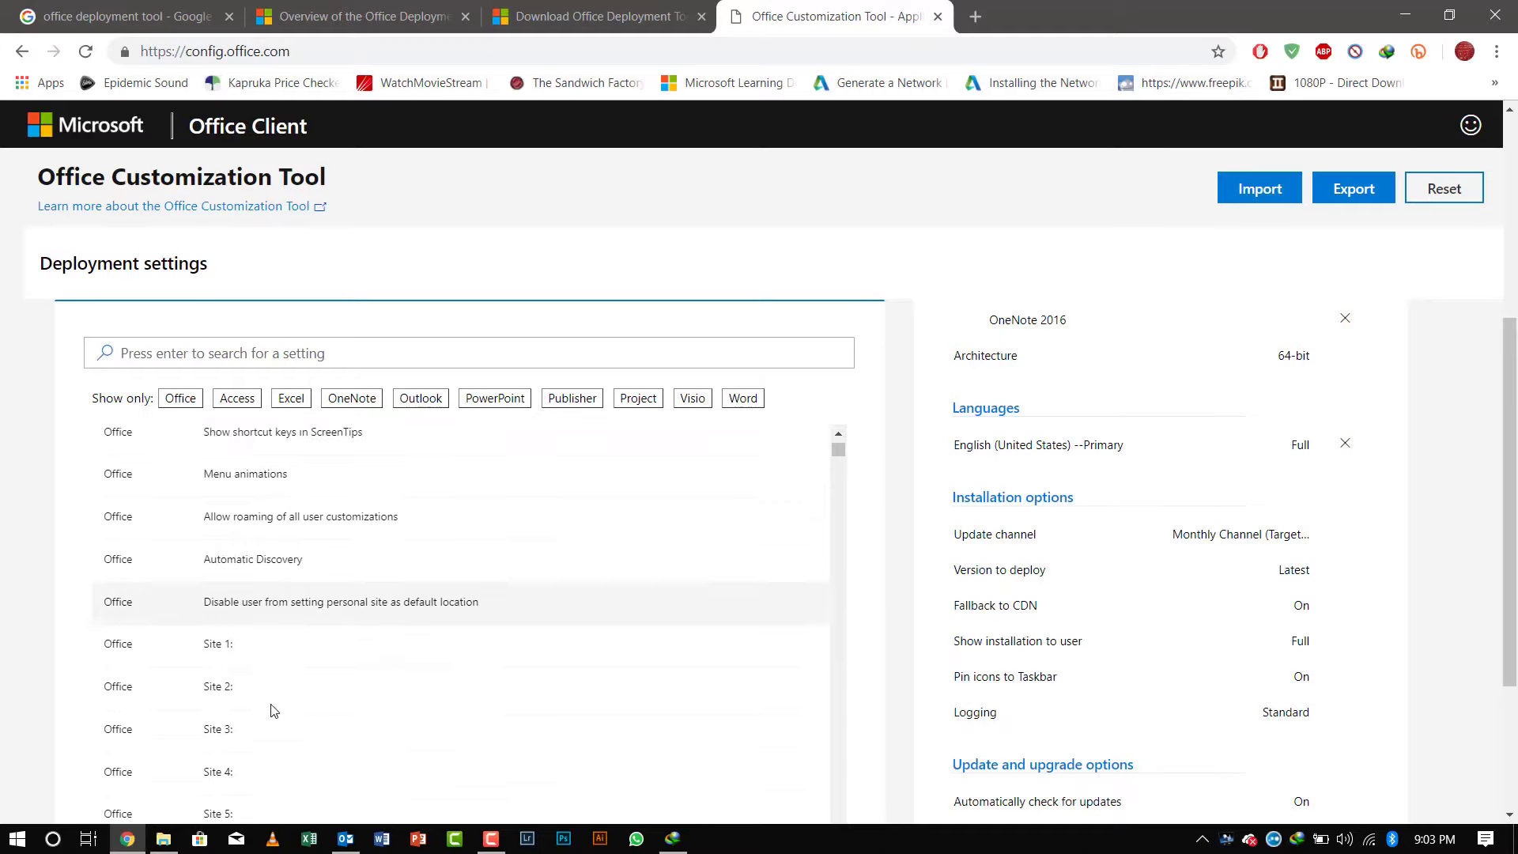
scroll(253, 720, "down", 4)
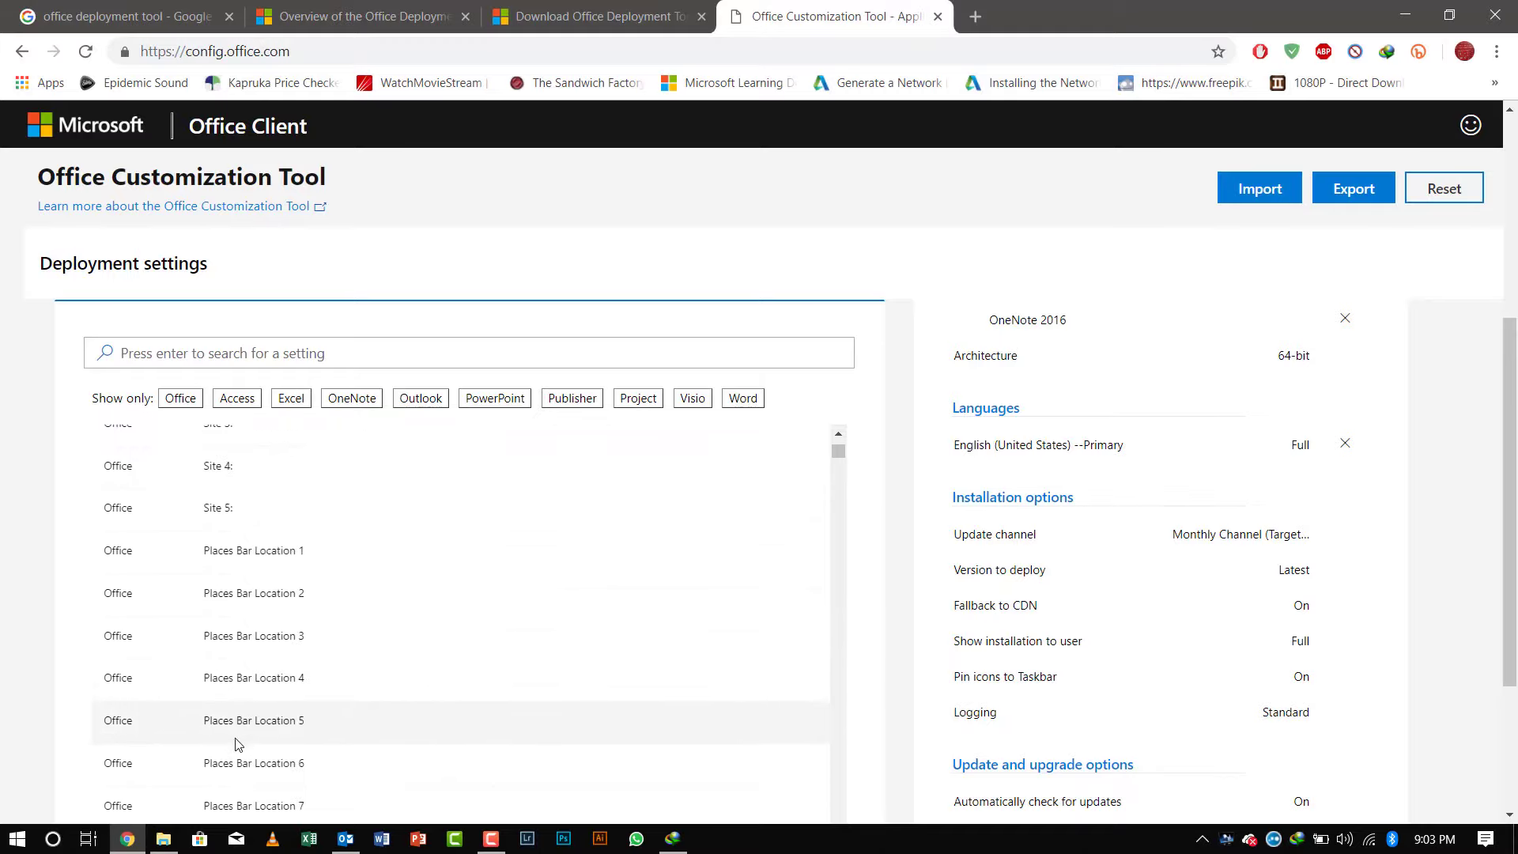
scroll(237, 744, "down", 4)
scroll(34, 680, "down", 3)
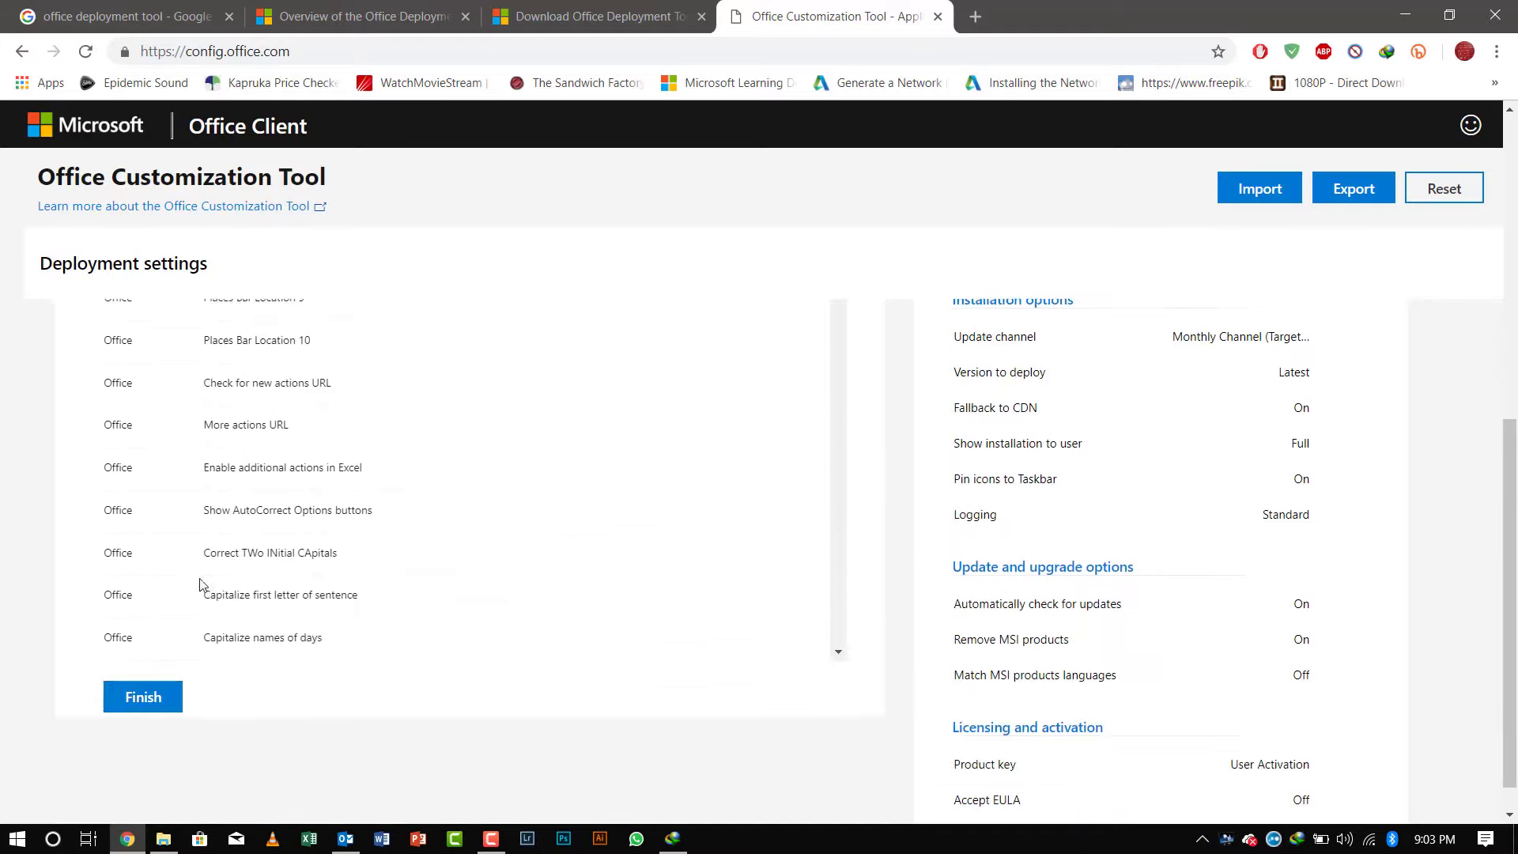
Step: Finish Application preferences and review the completed sections in the Configured settings panel
left_click(134, 694)
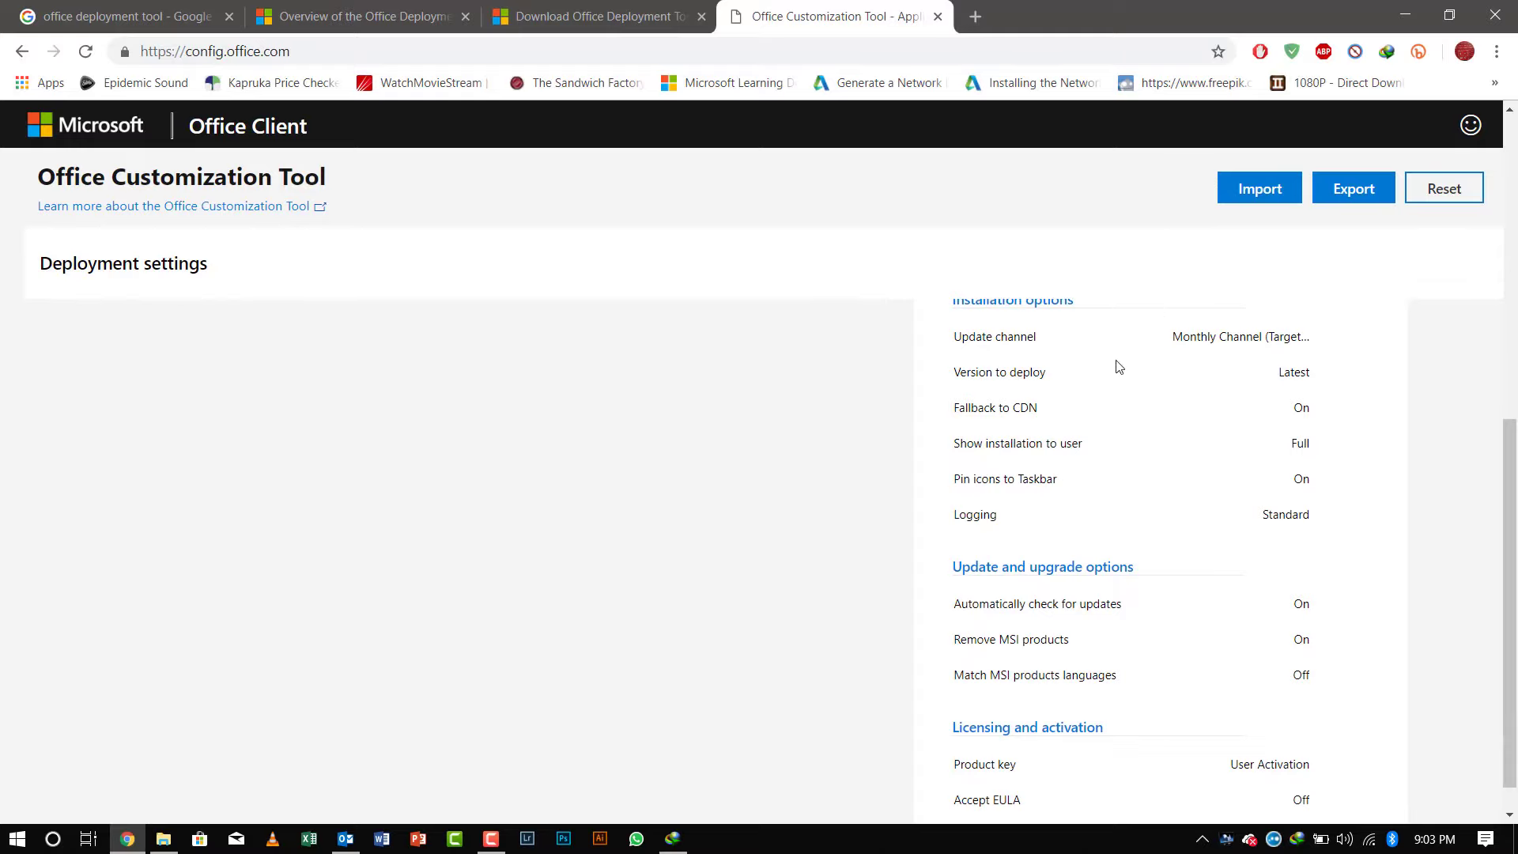
scroll(1119, 367, "up", 6)
scroll(1172, 460, "down", 5)
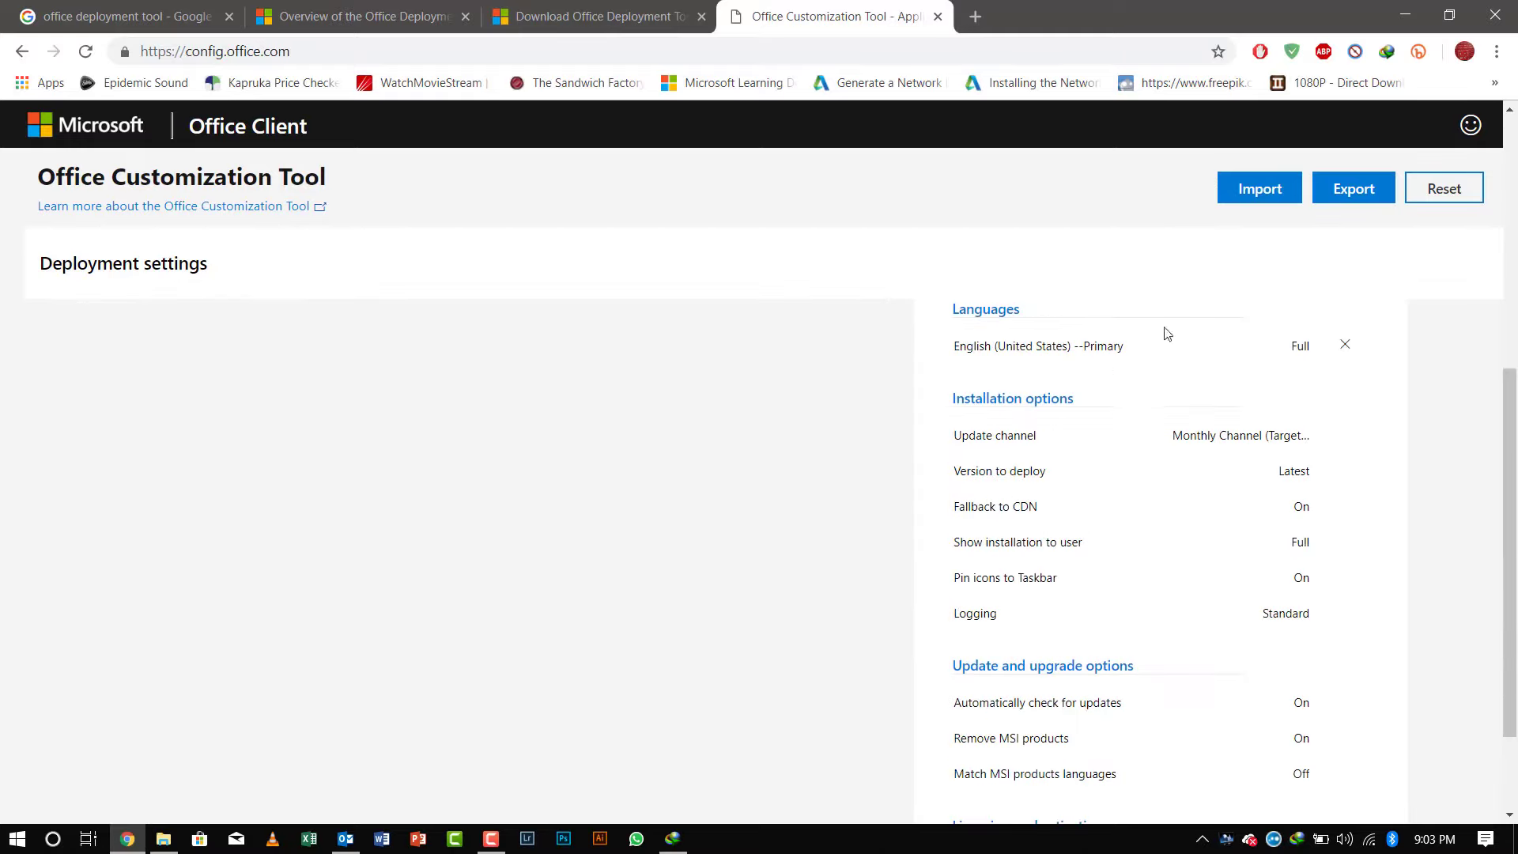
scroll(1128, 525, "down", 2)
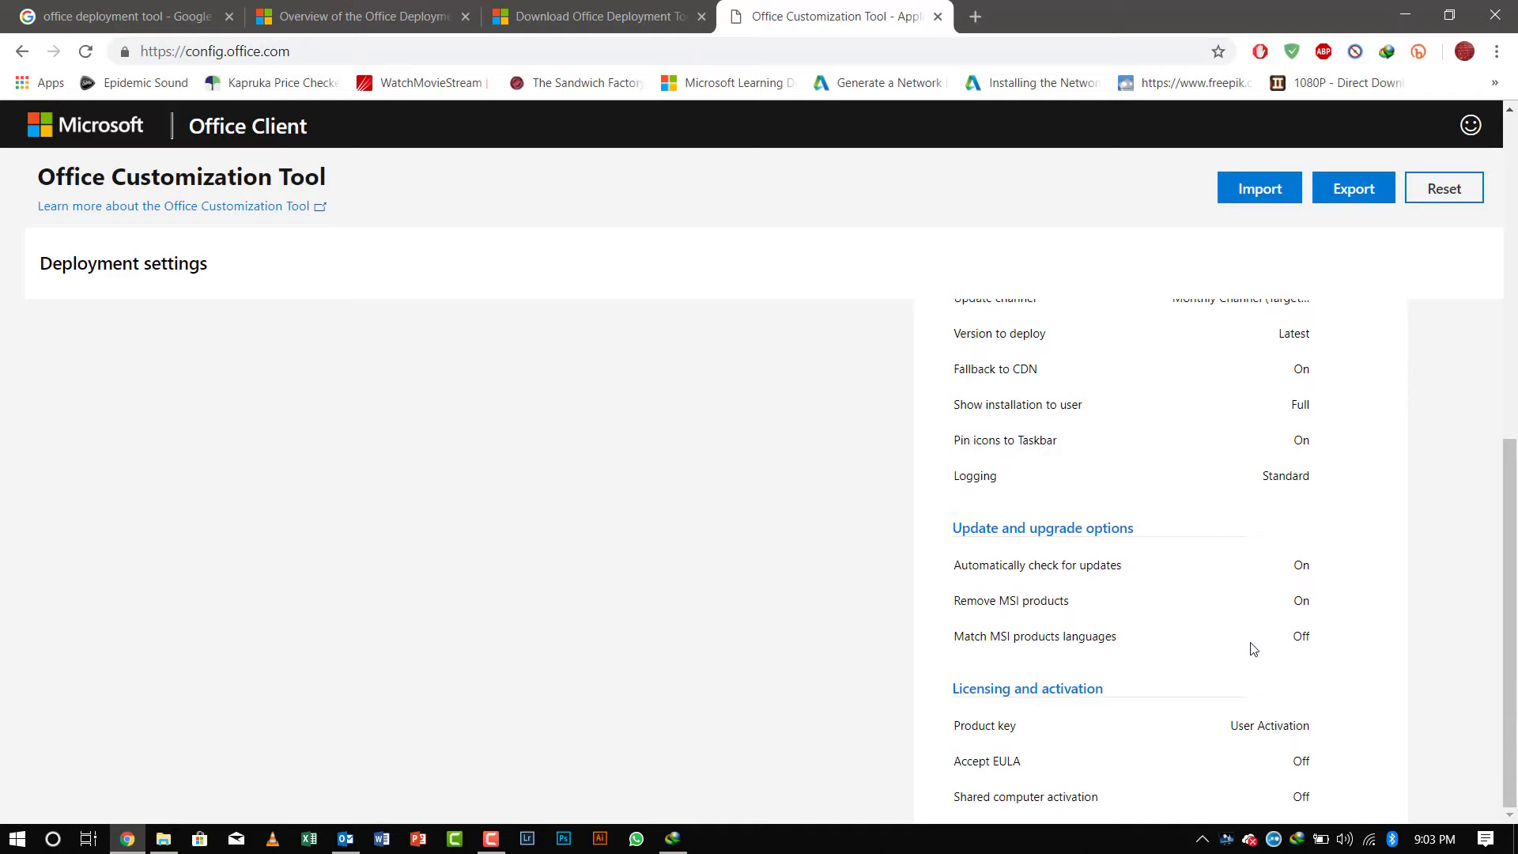
scroll(1246, 721, "up", 8)
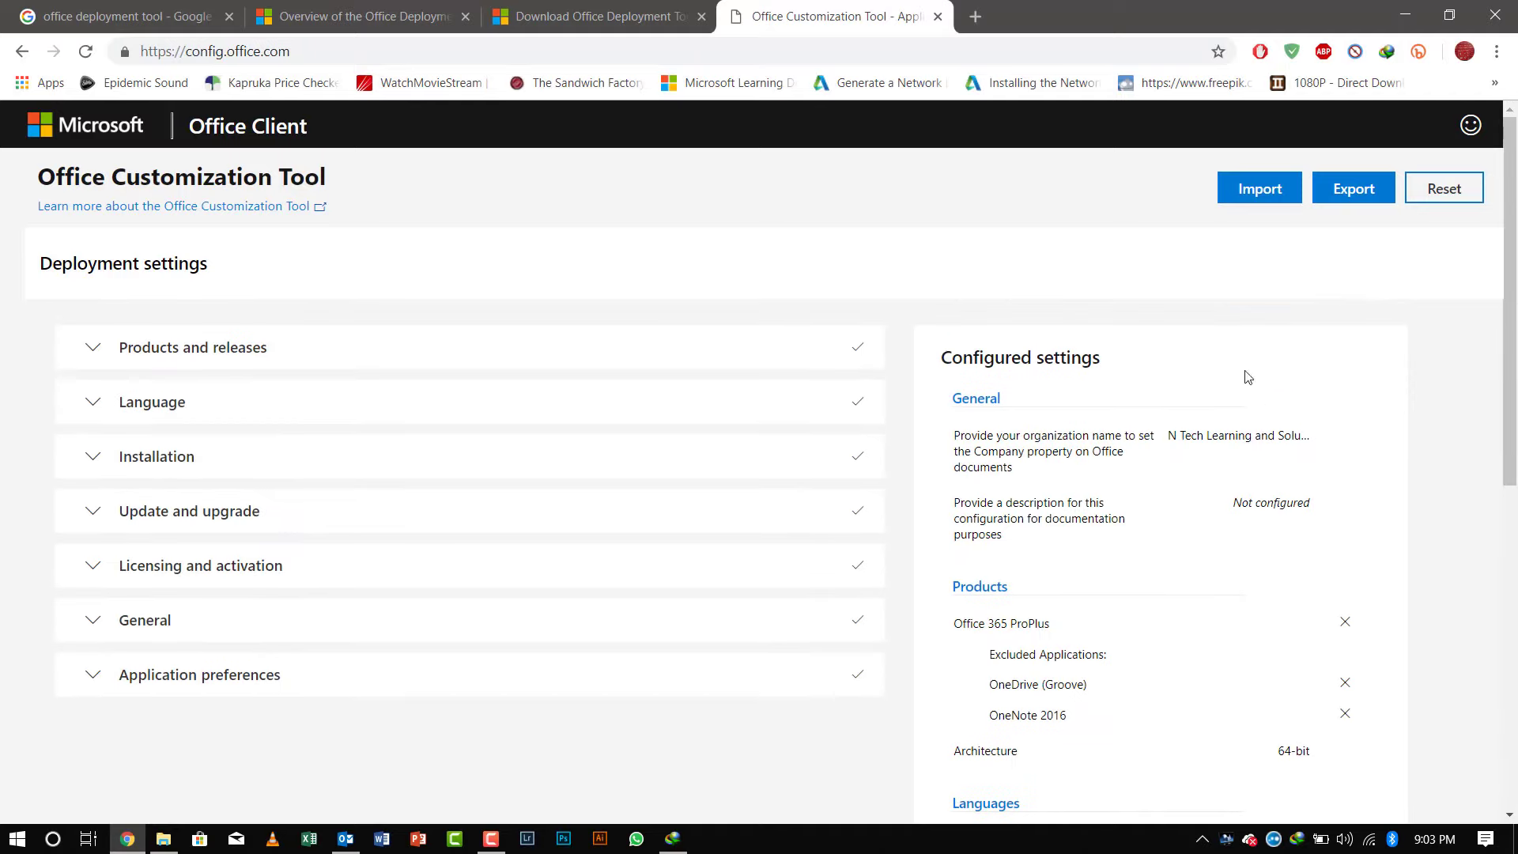
Step: Accept the license terms and export the configuration as Configuration.xml
left_click(1351, 193)
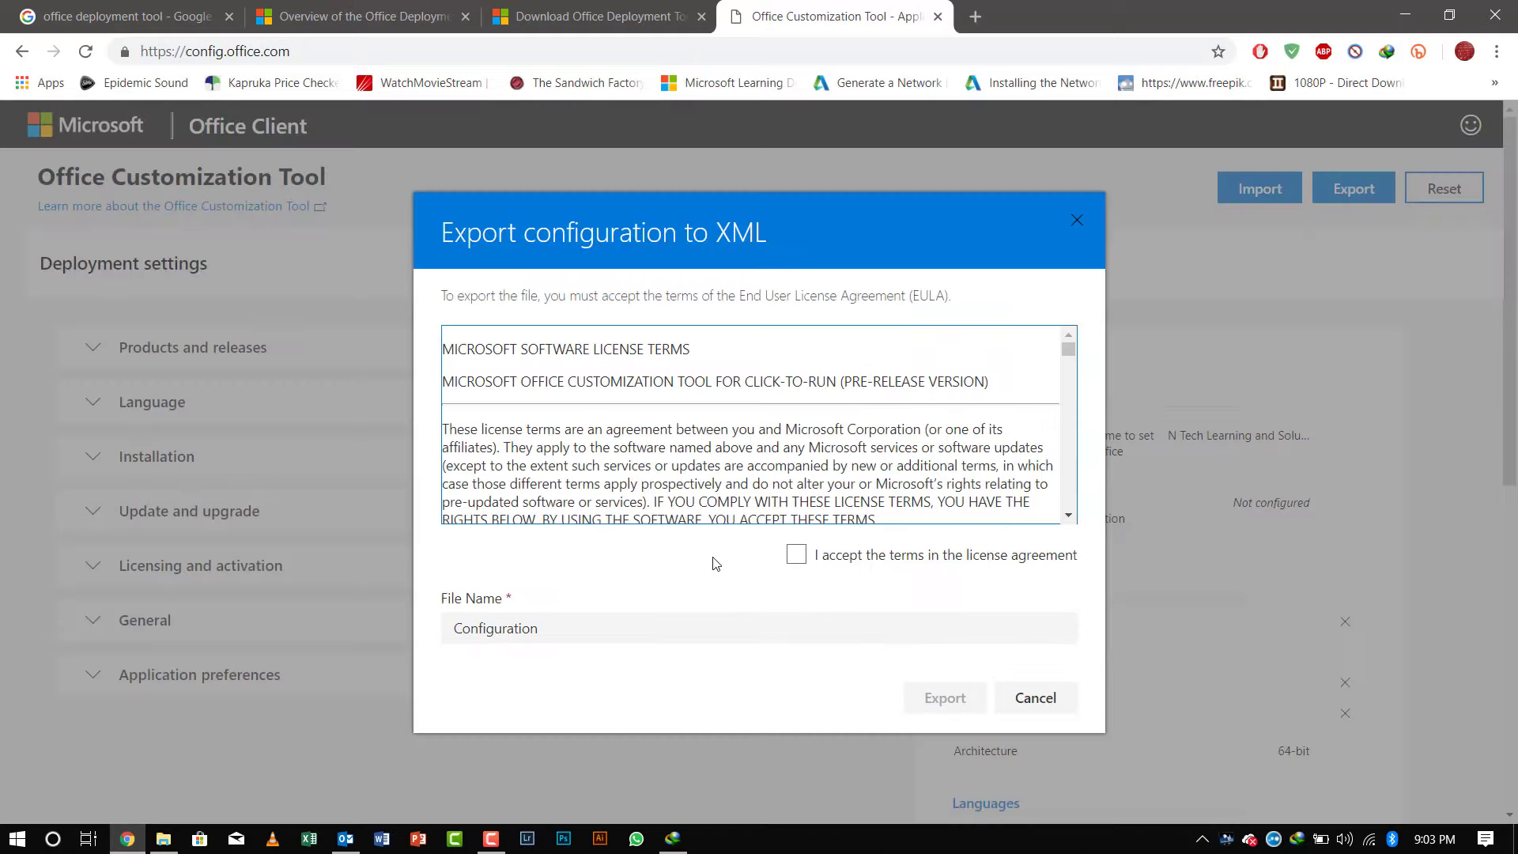
left_click(796, 554)
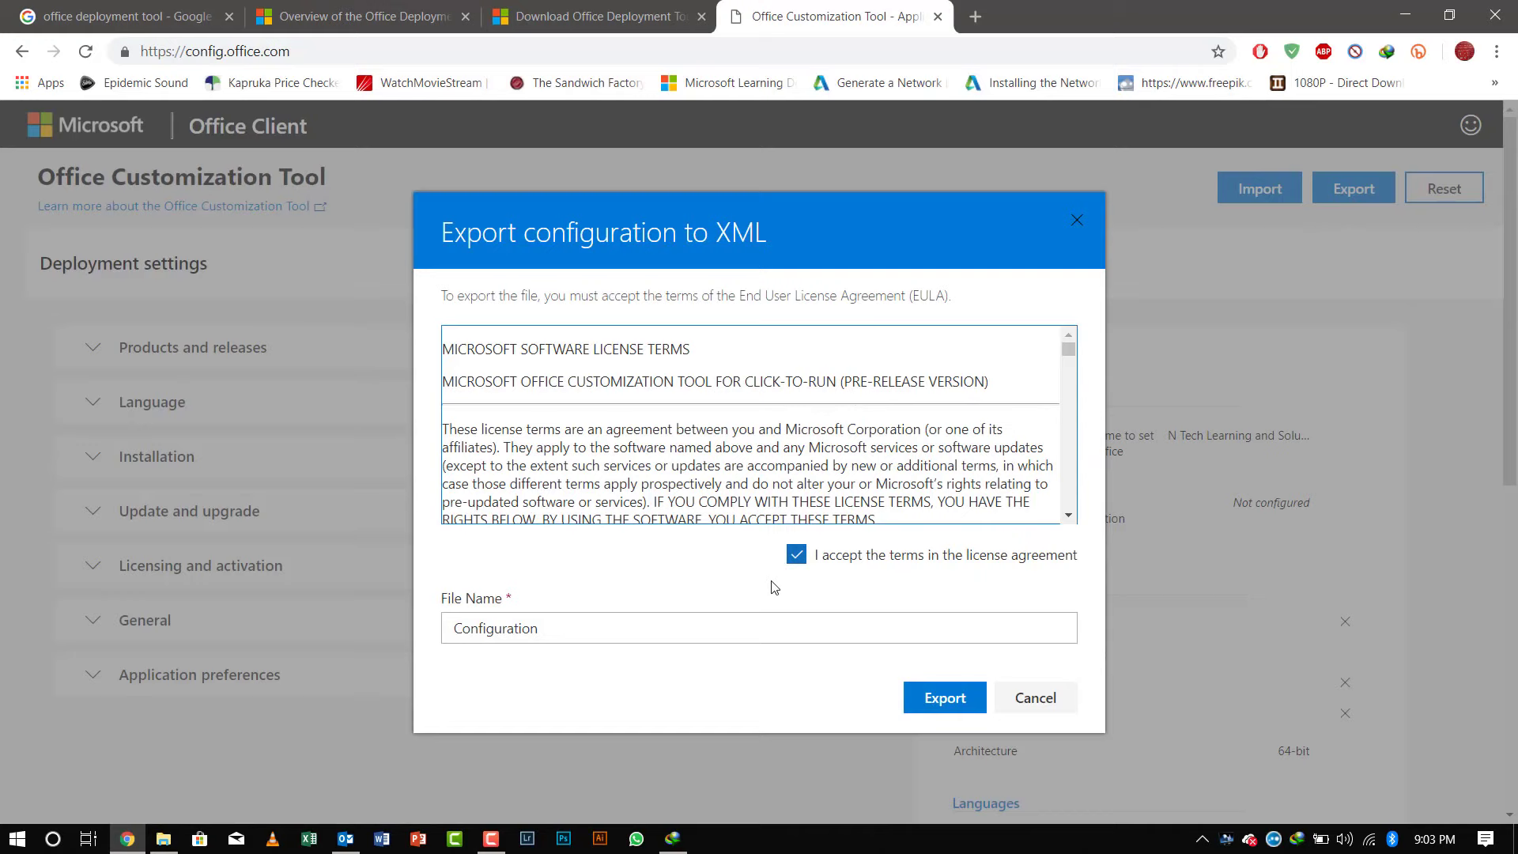
left_click(936, 702)
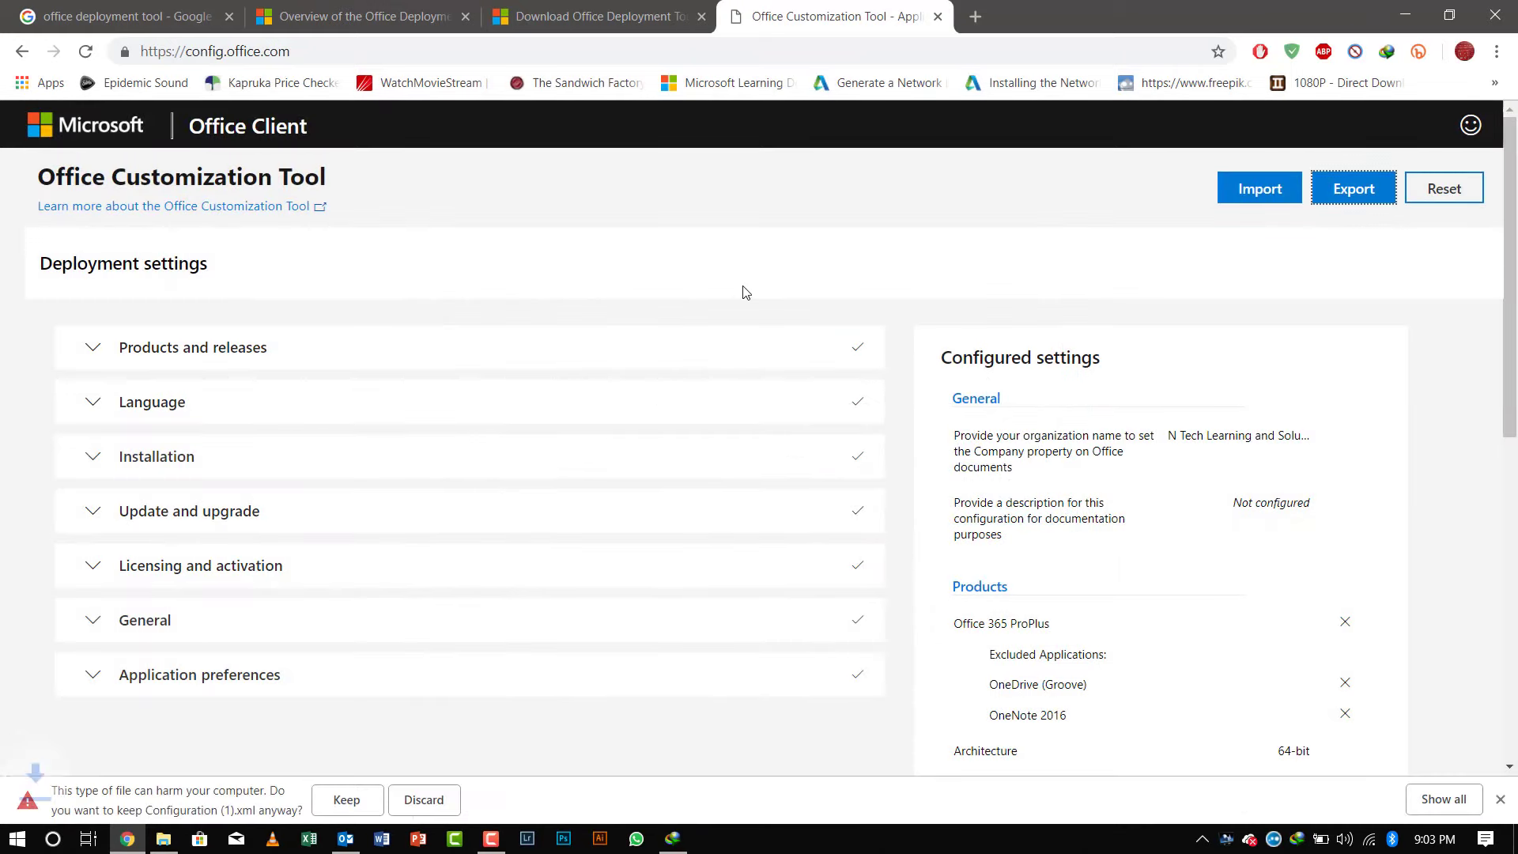
Step: Keep the downloaded Configuration (1).xml and show it in its folder
left_click(348, 803)
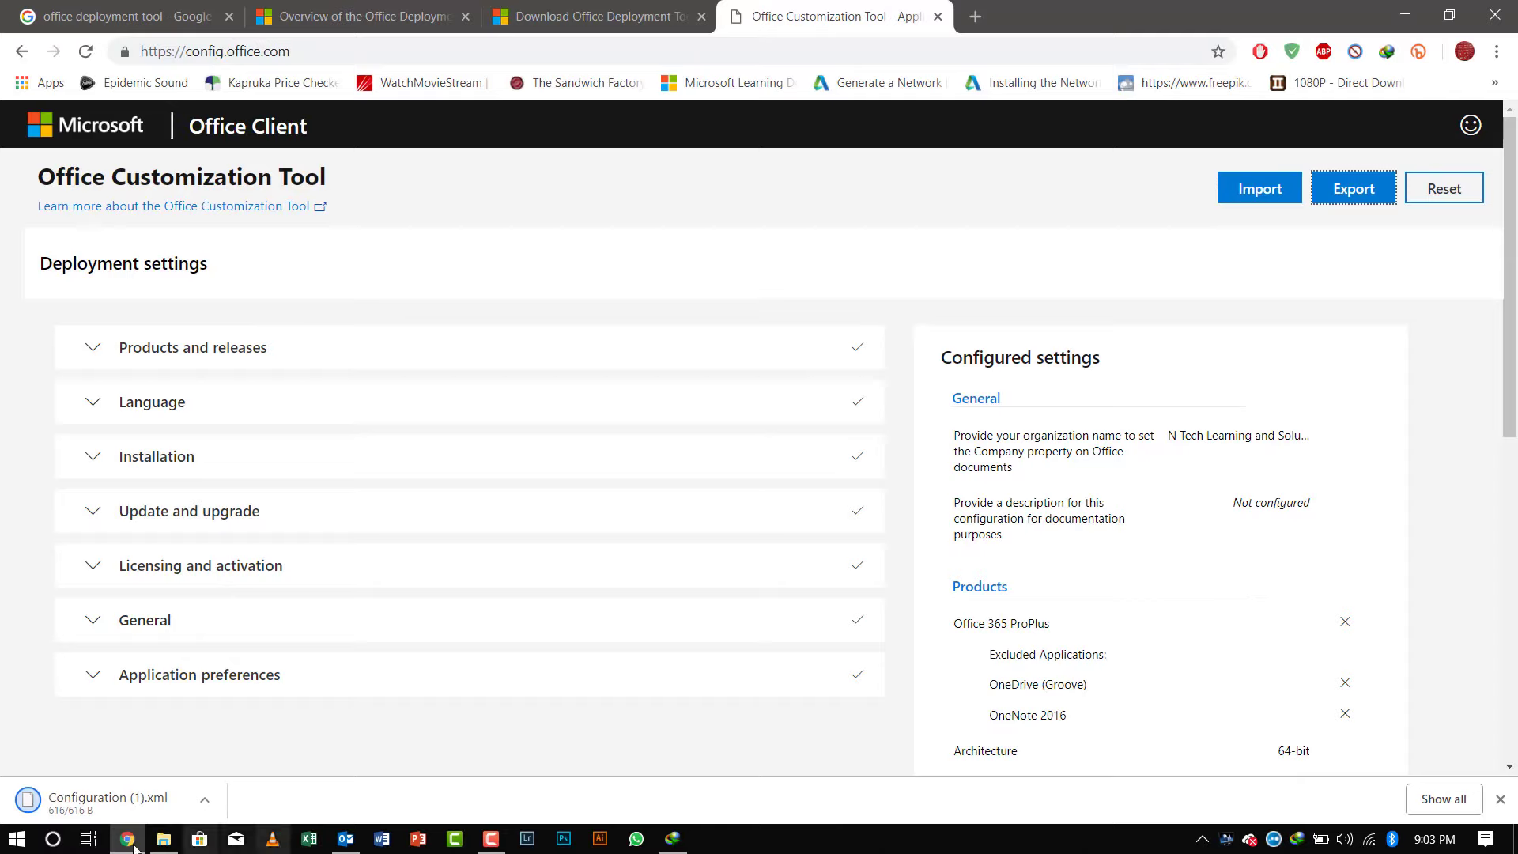
left_click(204, 801)
left_click(269, 736)
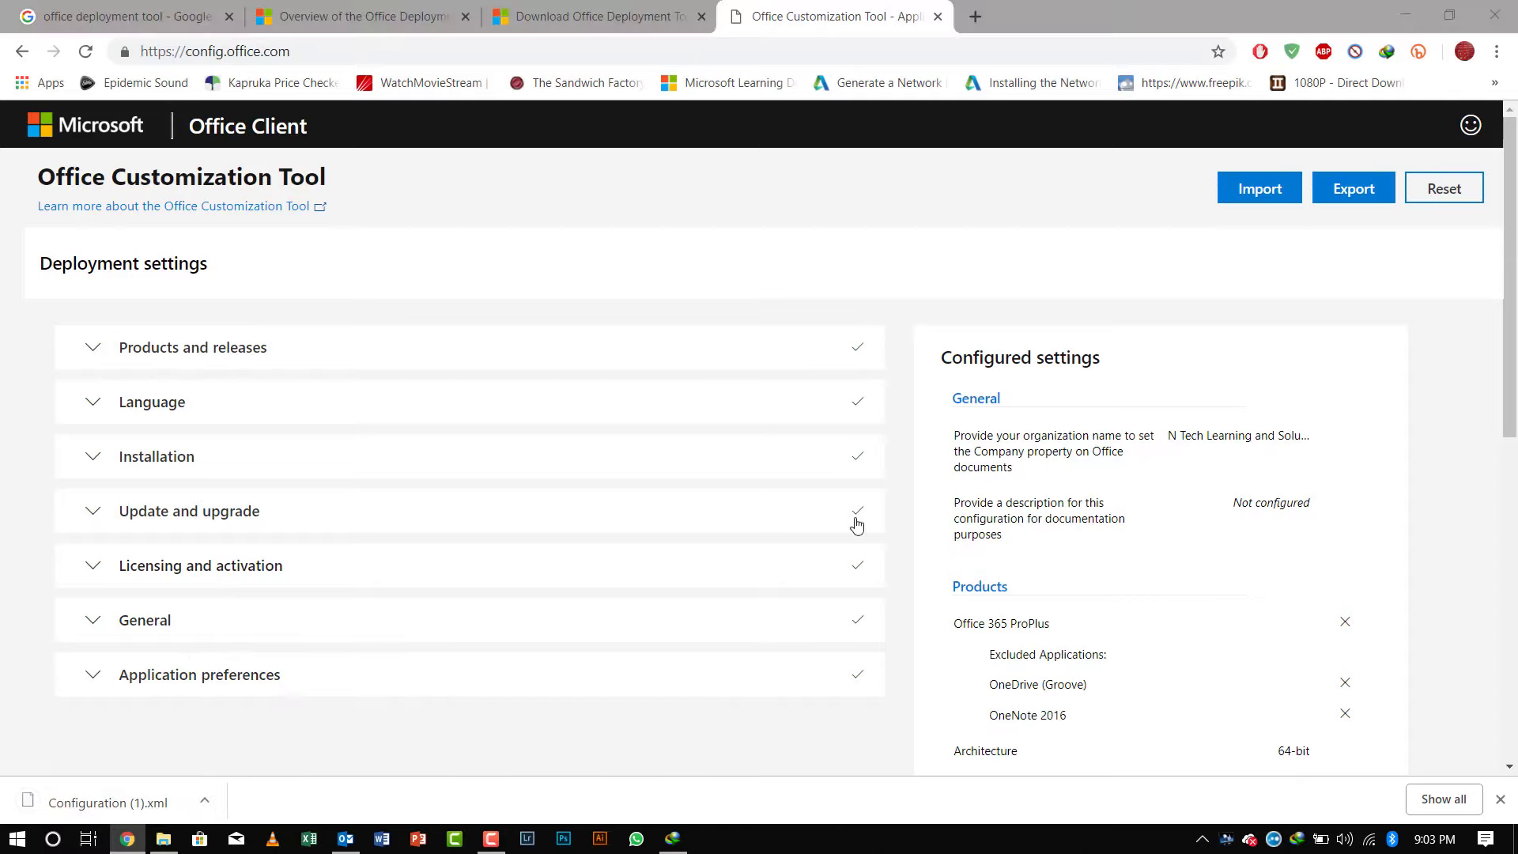
Step: Name a new folder 'c onfig file' and paste the configuration file into it
type("c on")
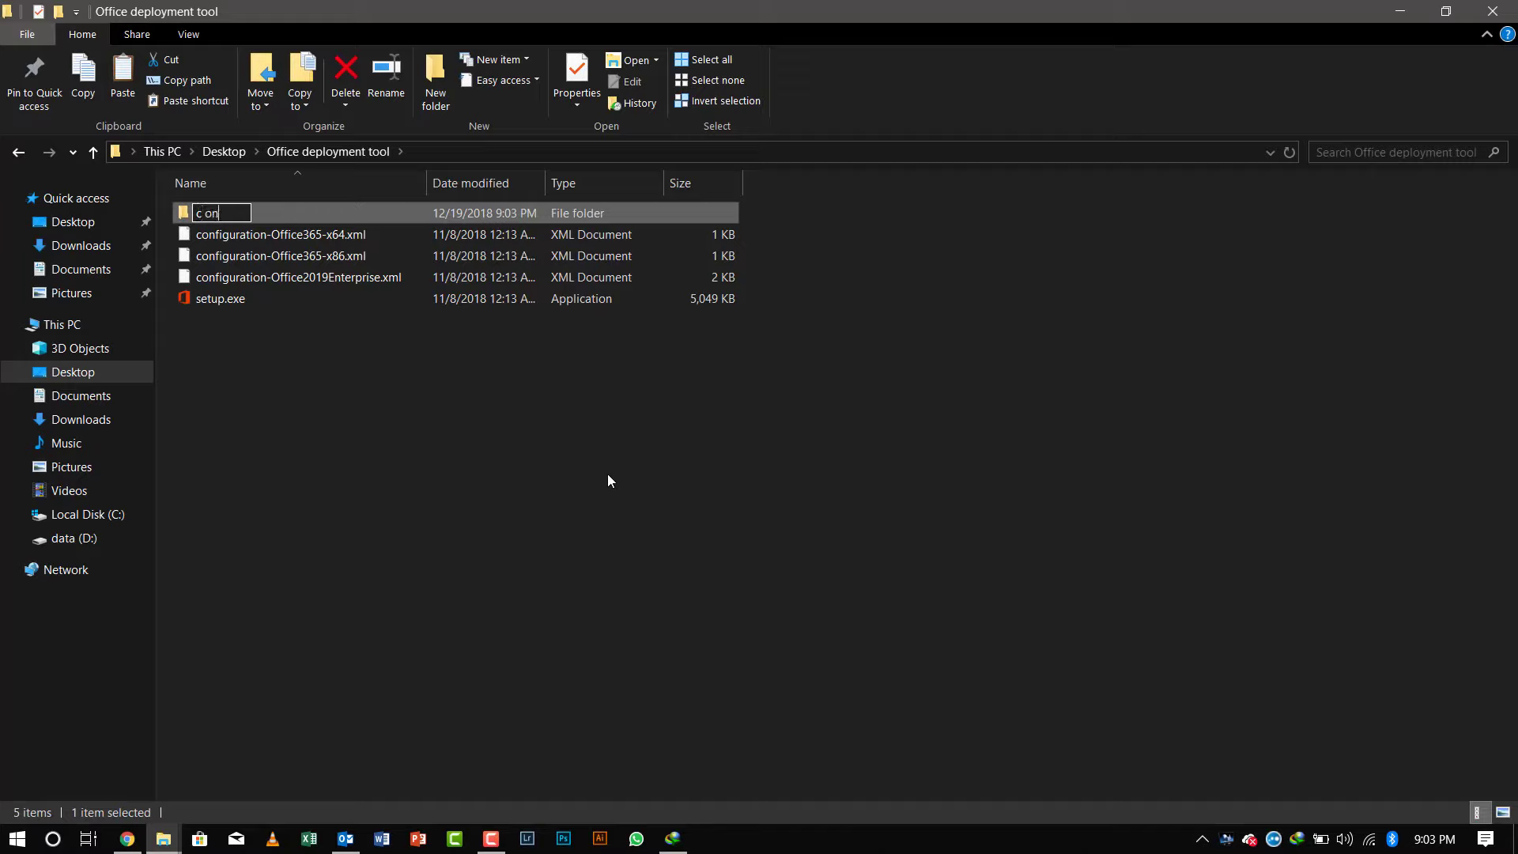
type("fig file")
key("Return")
key("Return")
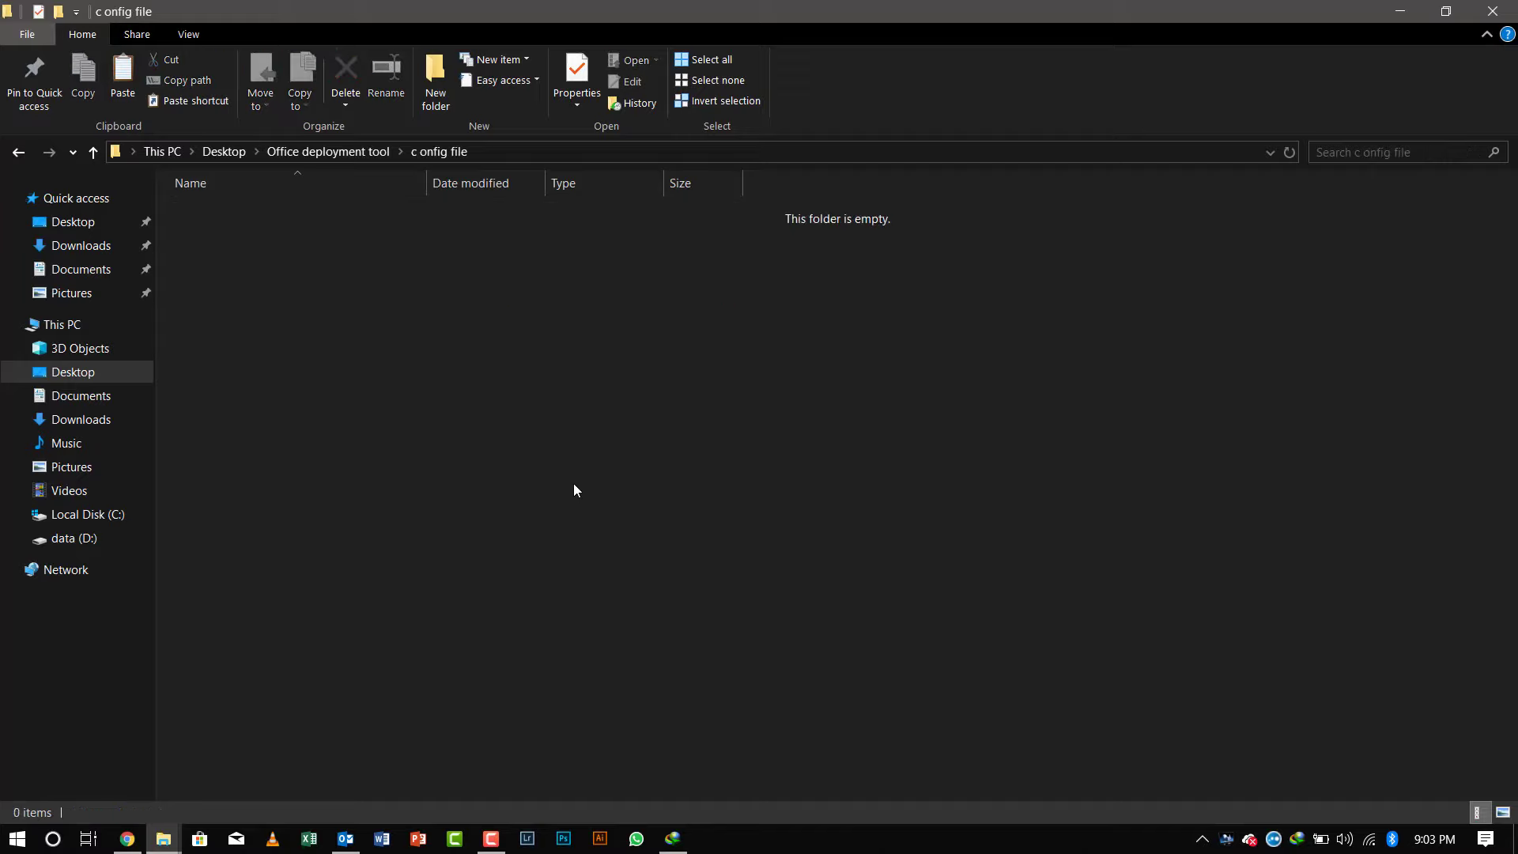
key("ctrl+v")
Step: Open Configuration (1).xml in Notepad and dock it on the right half of the screen
right_click(279, 225)
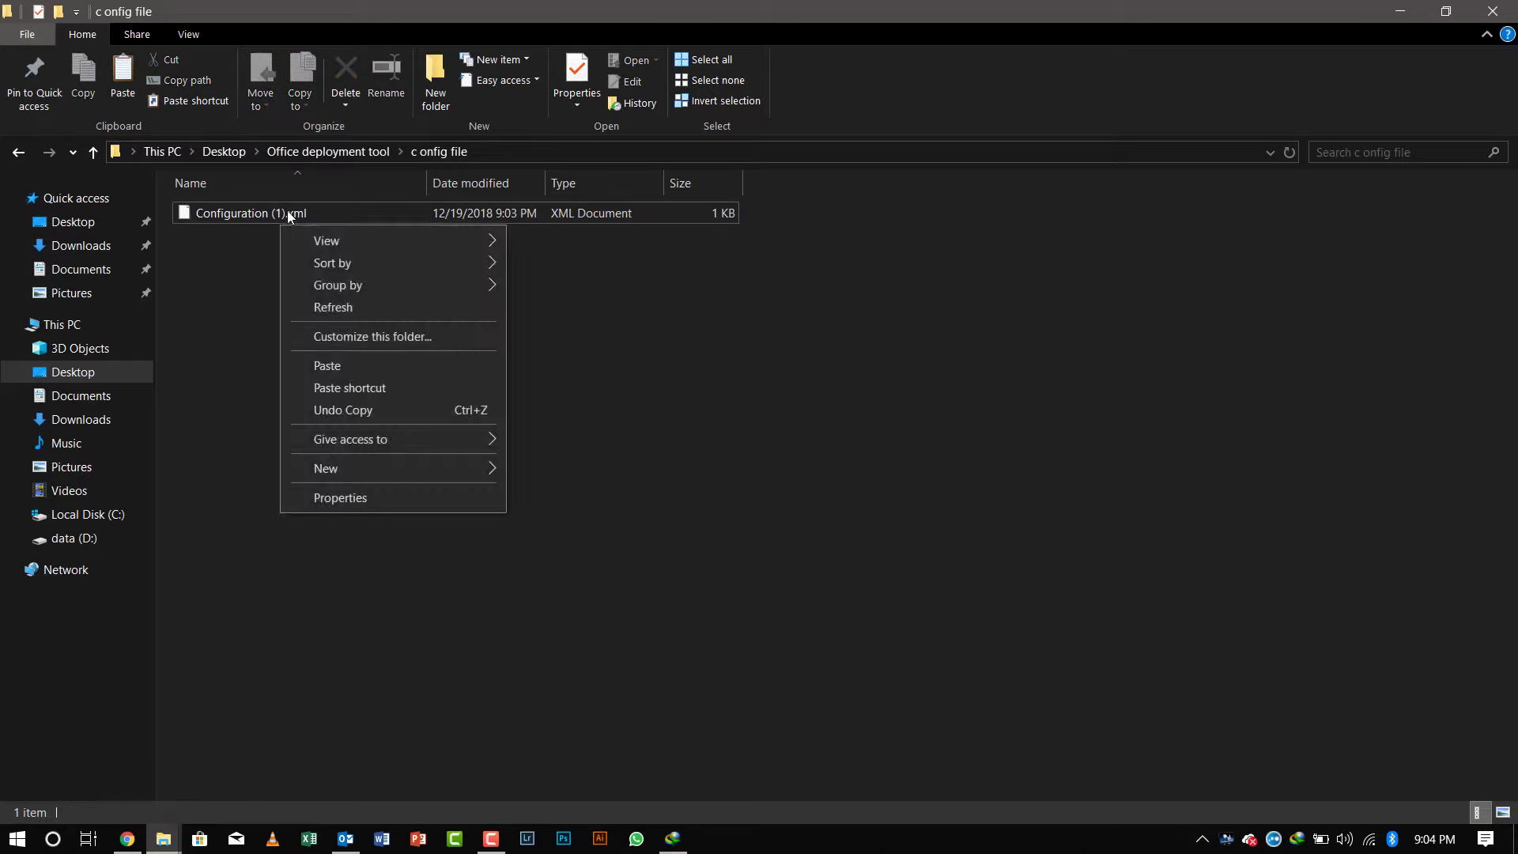
right_click(289, 214)
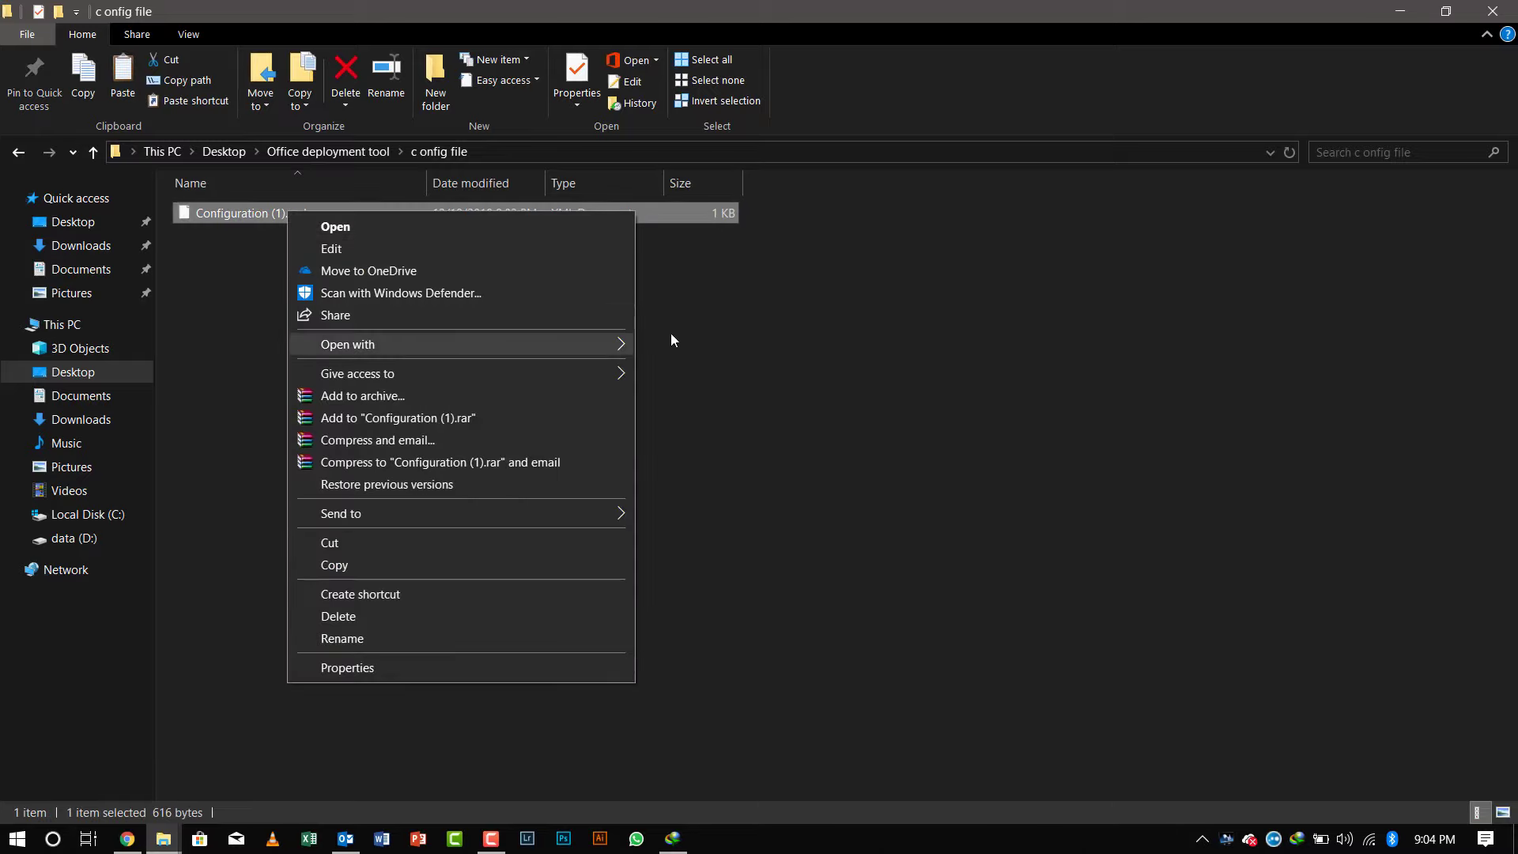
mouse_move(671, 340)
left_click(688, 395)
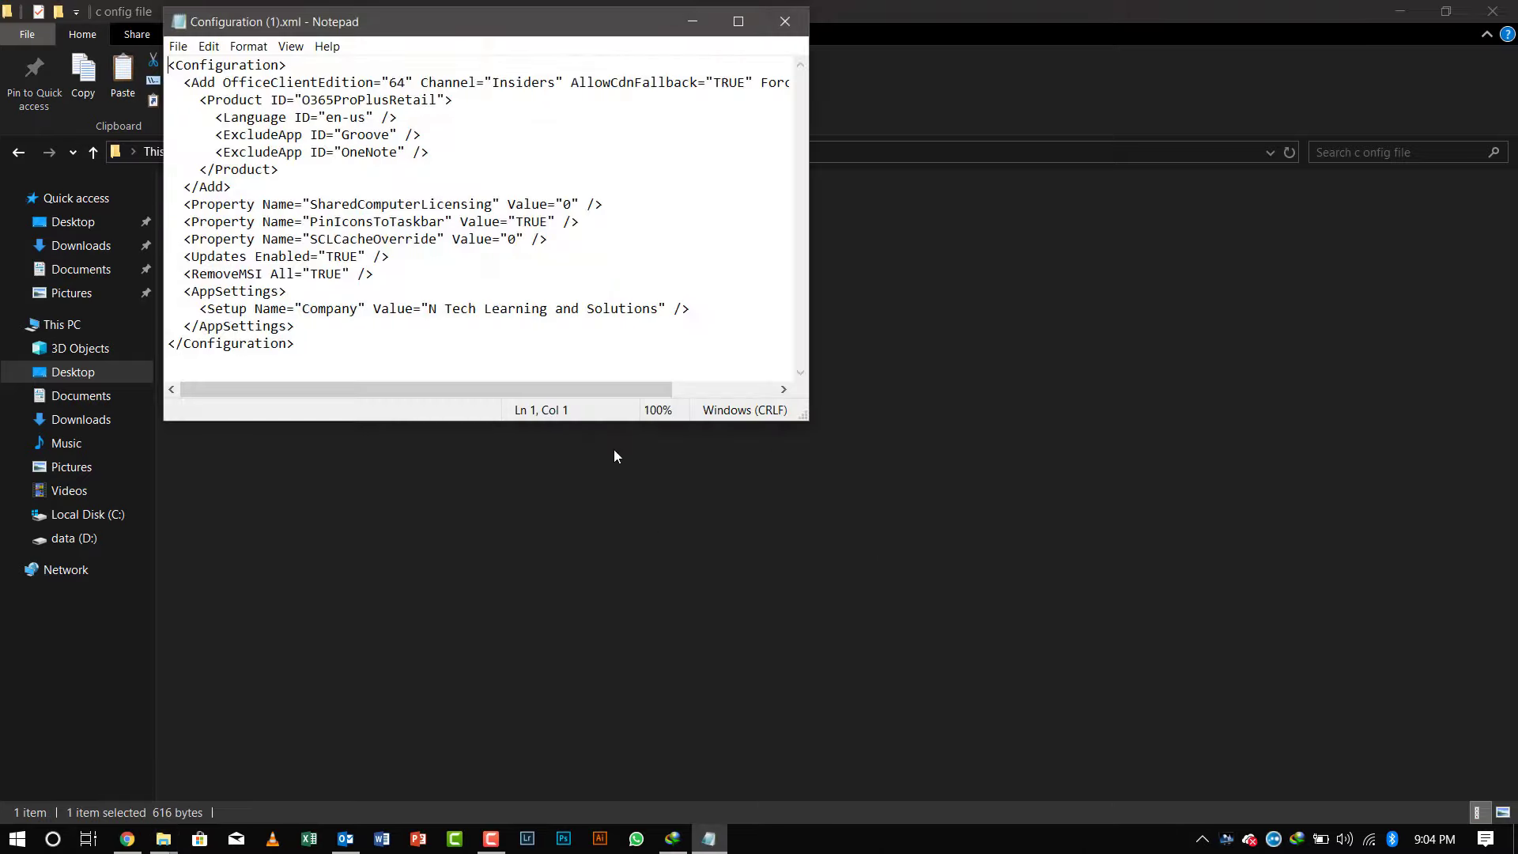
left_click(743, 23)
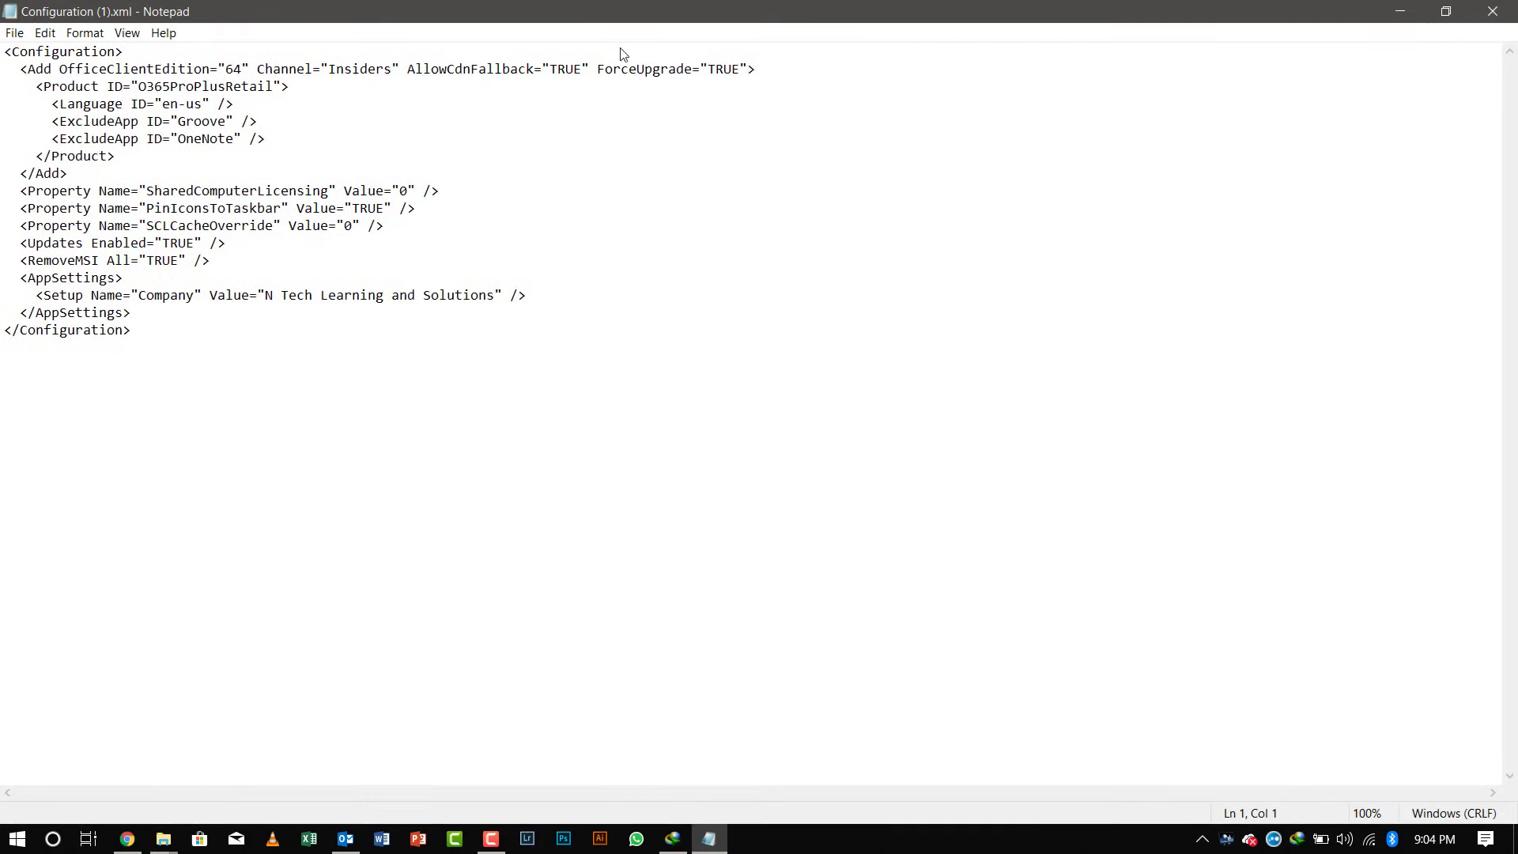
left_click_drag(624, 10, 1514, 237)
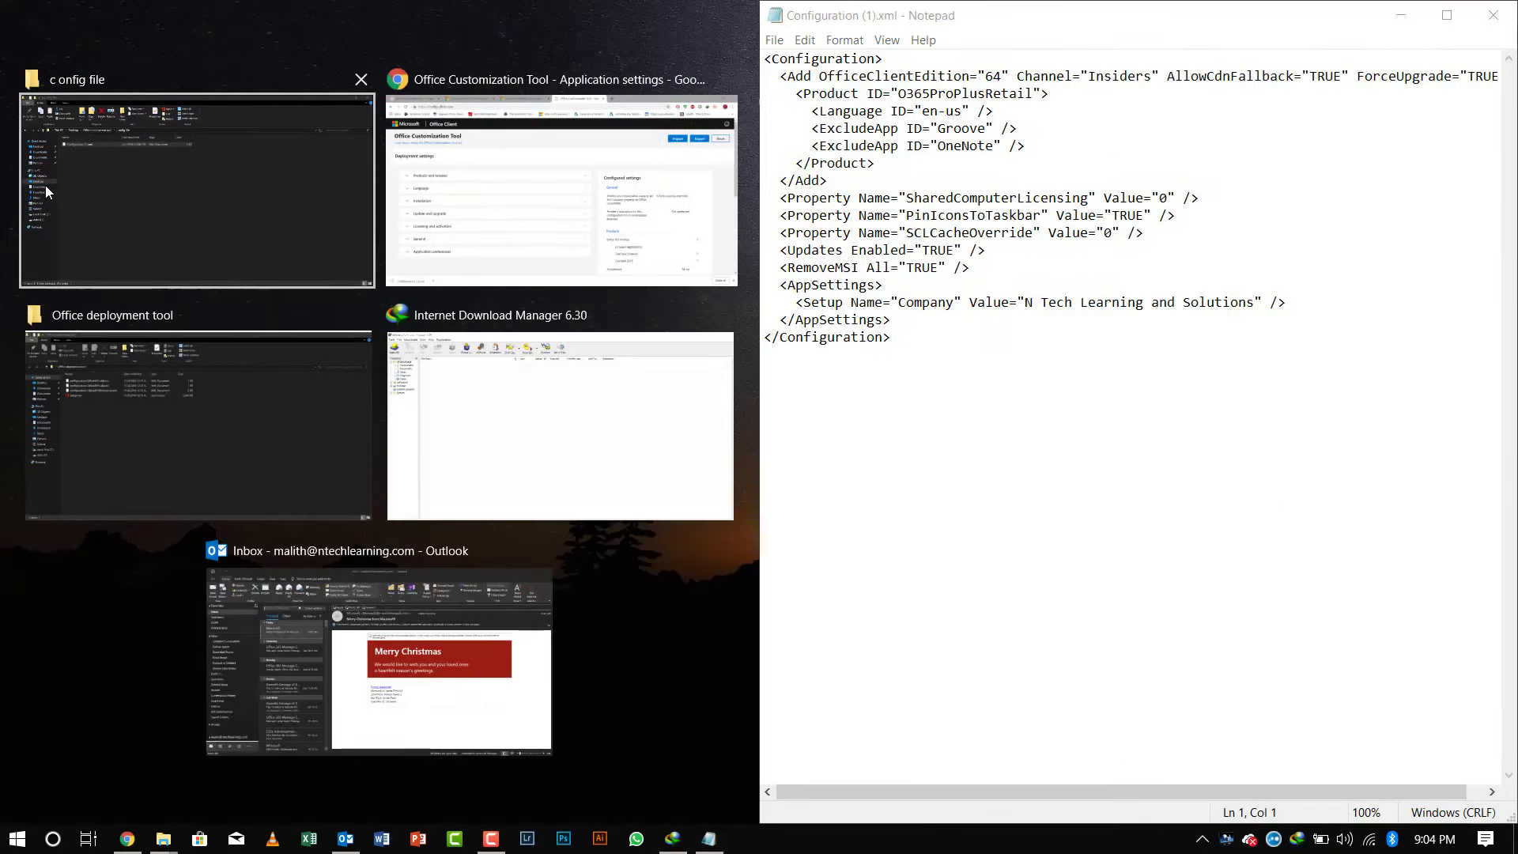
Step: Open the sample configuration-Office365-x64.xml in Notepad on the left half, then close it
left_click(168, 210)
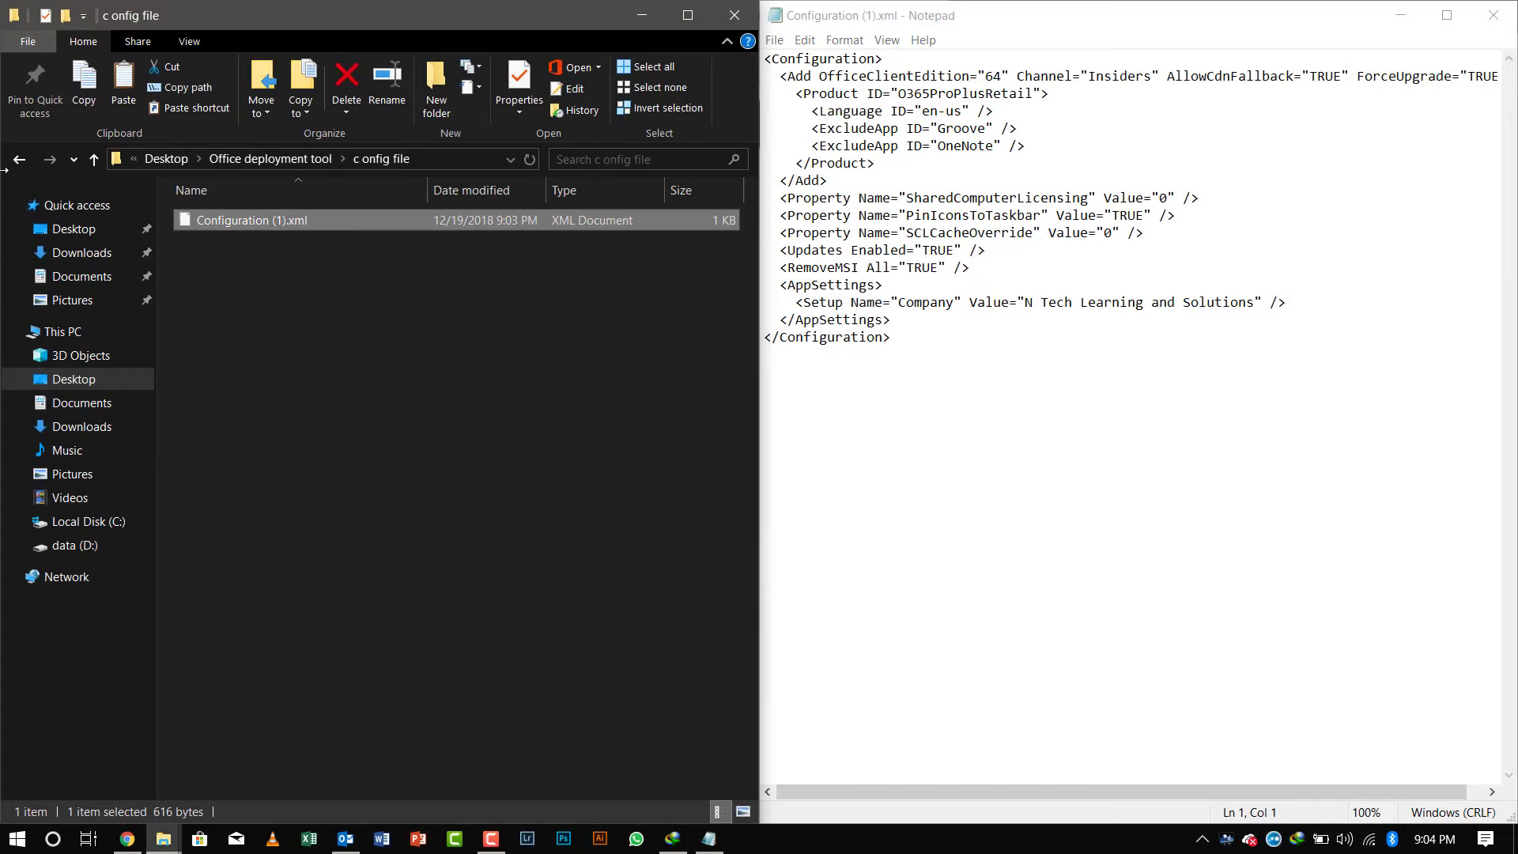
left_click(20, 158)
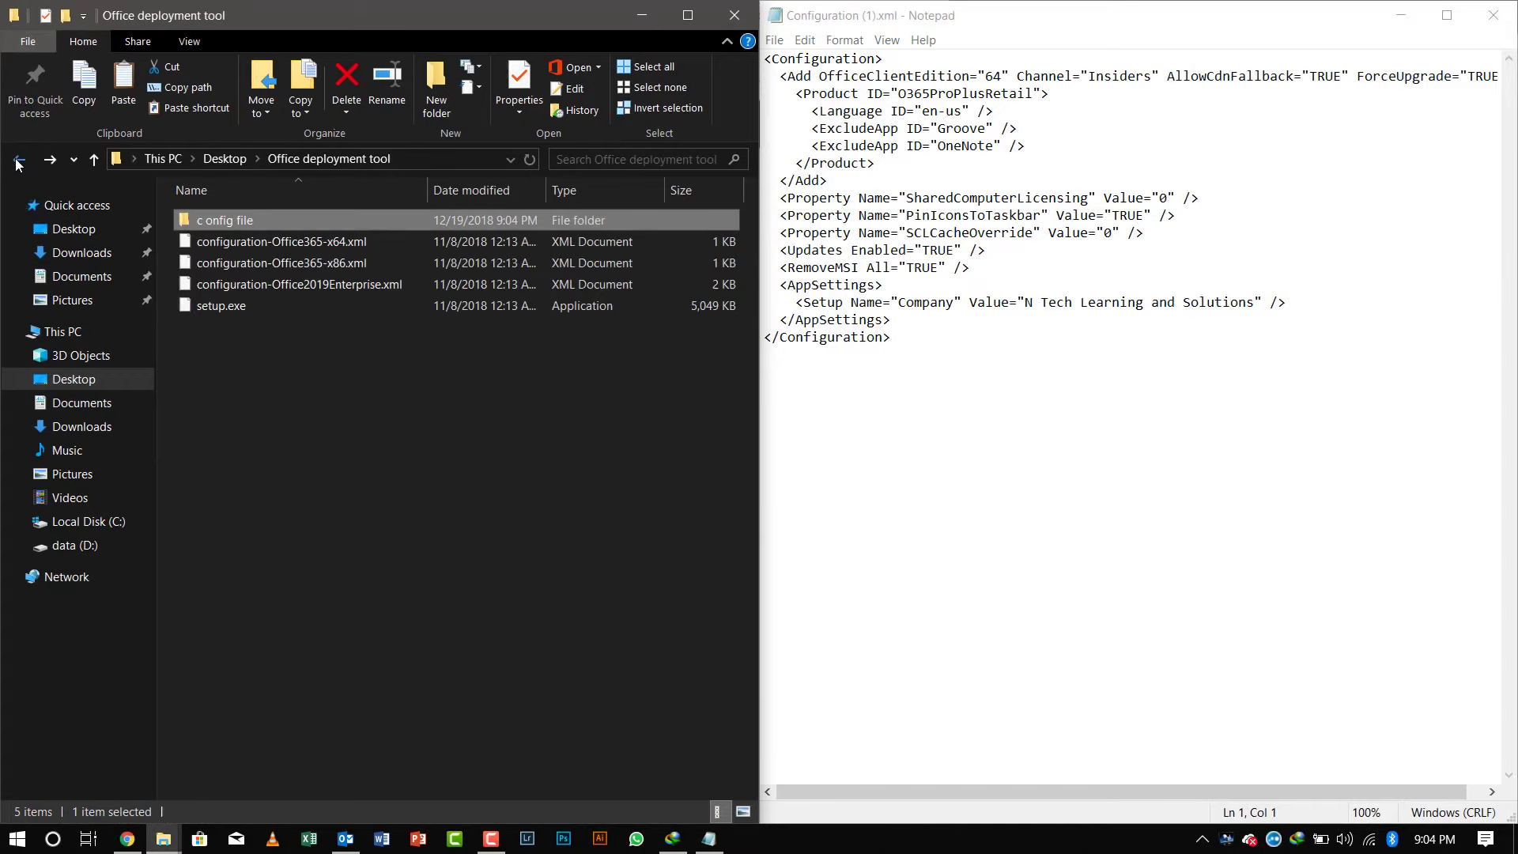
right_click(245, 245)
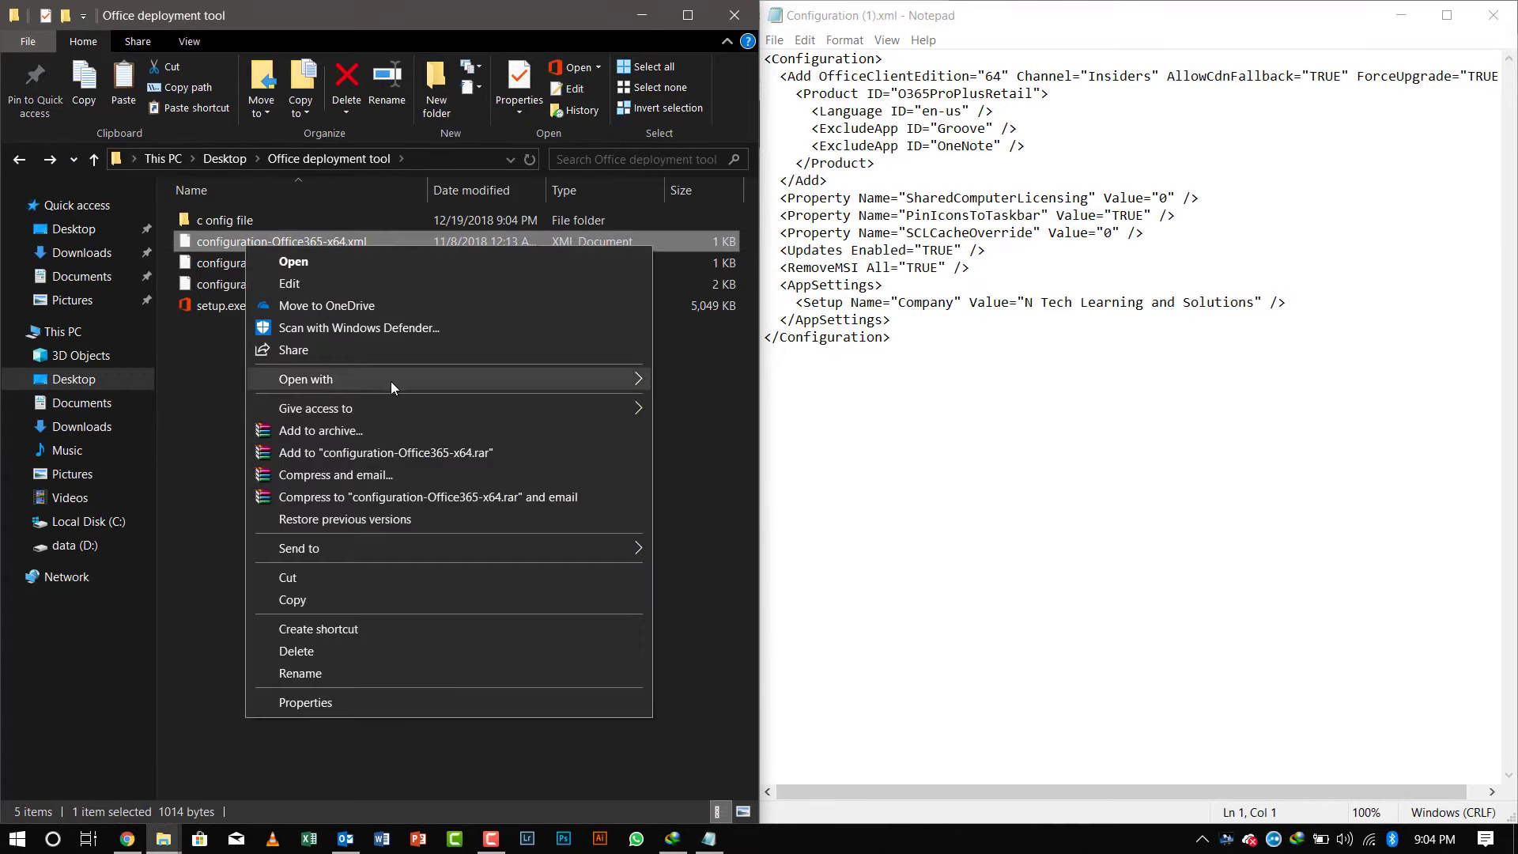
left_click(705, 425)
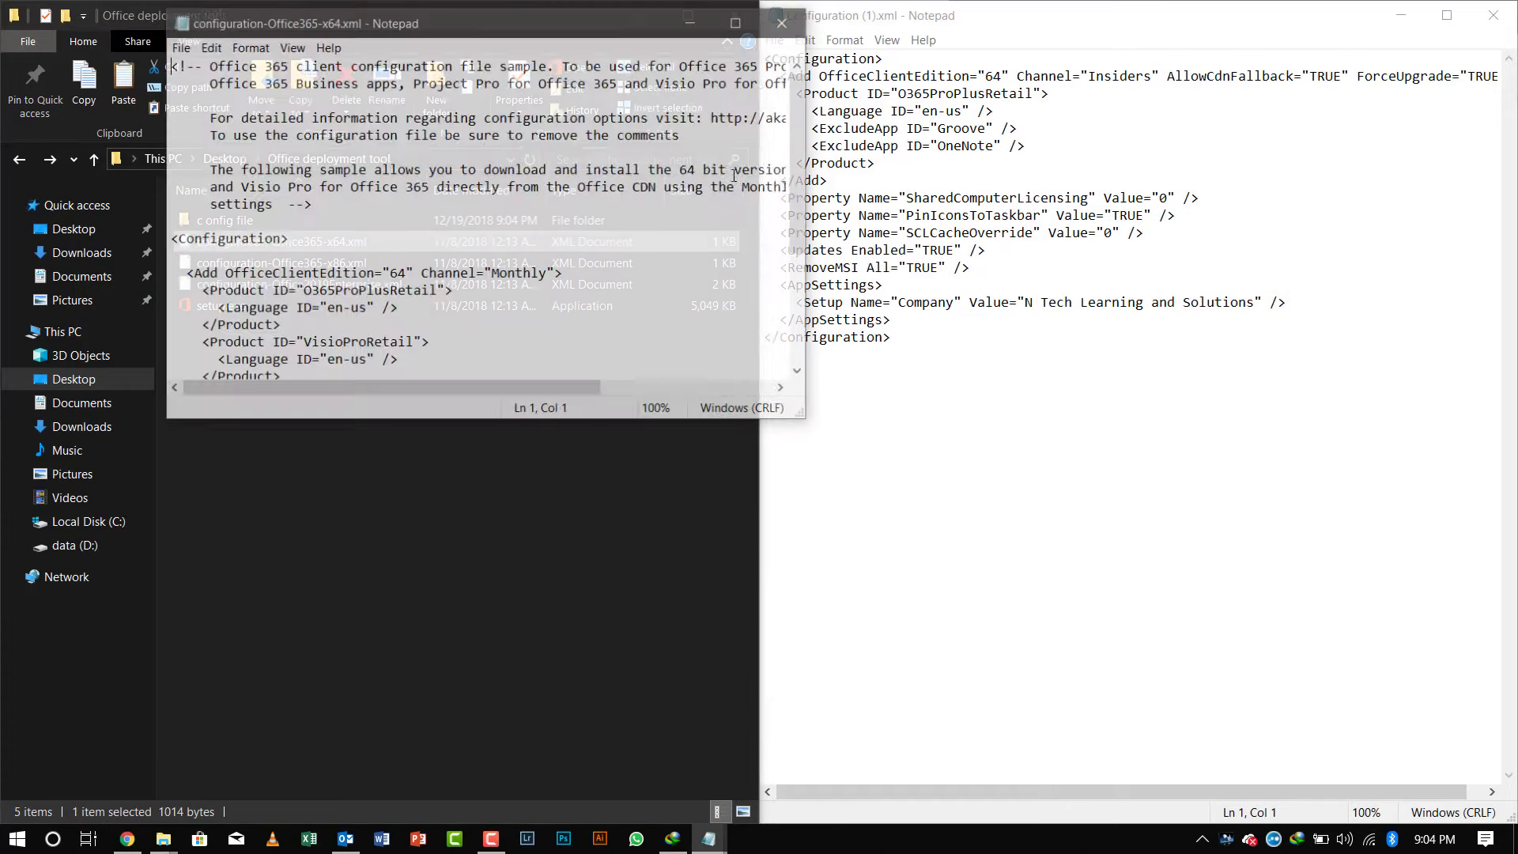
left_click_drag(637, 32, 2, 158)
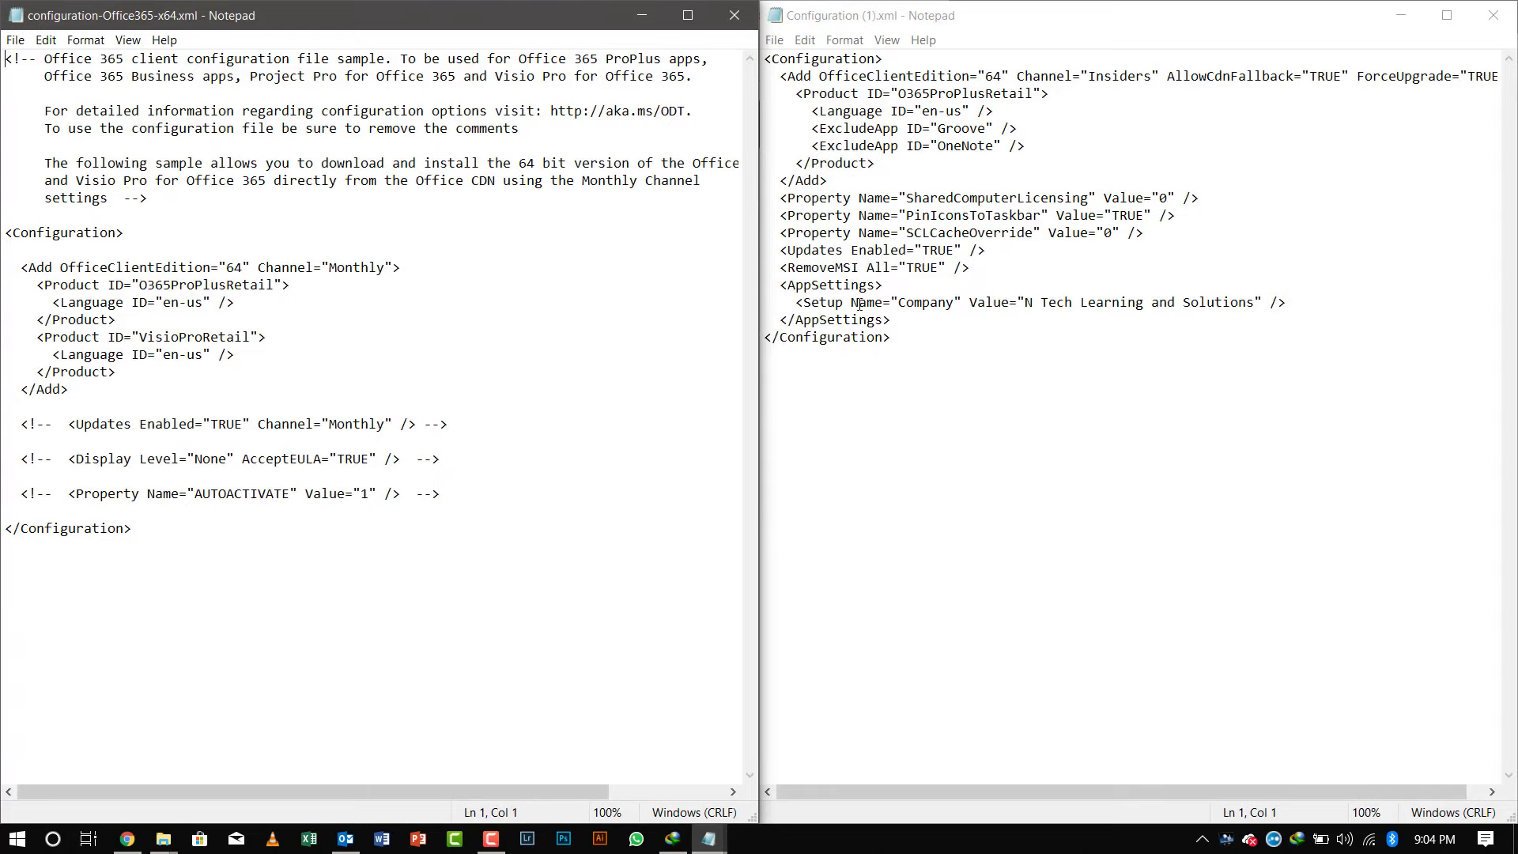
left_click(732, 17)
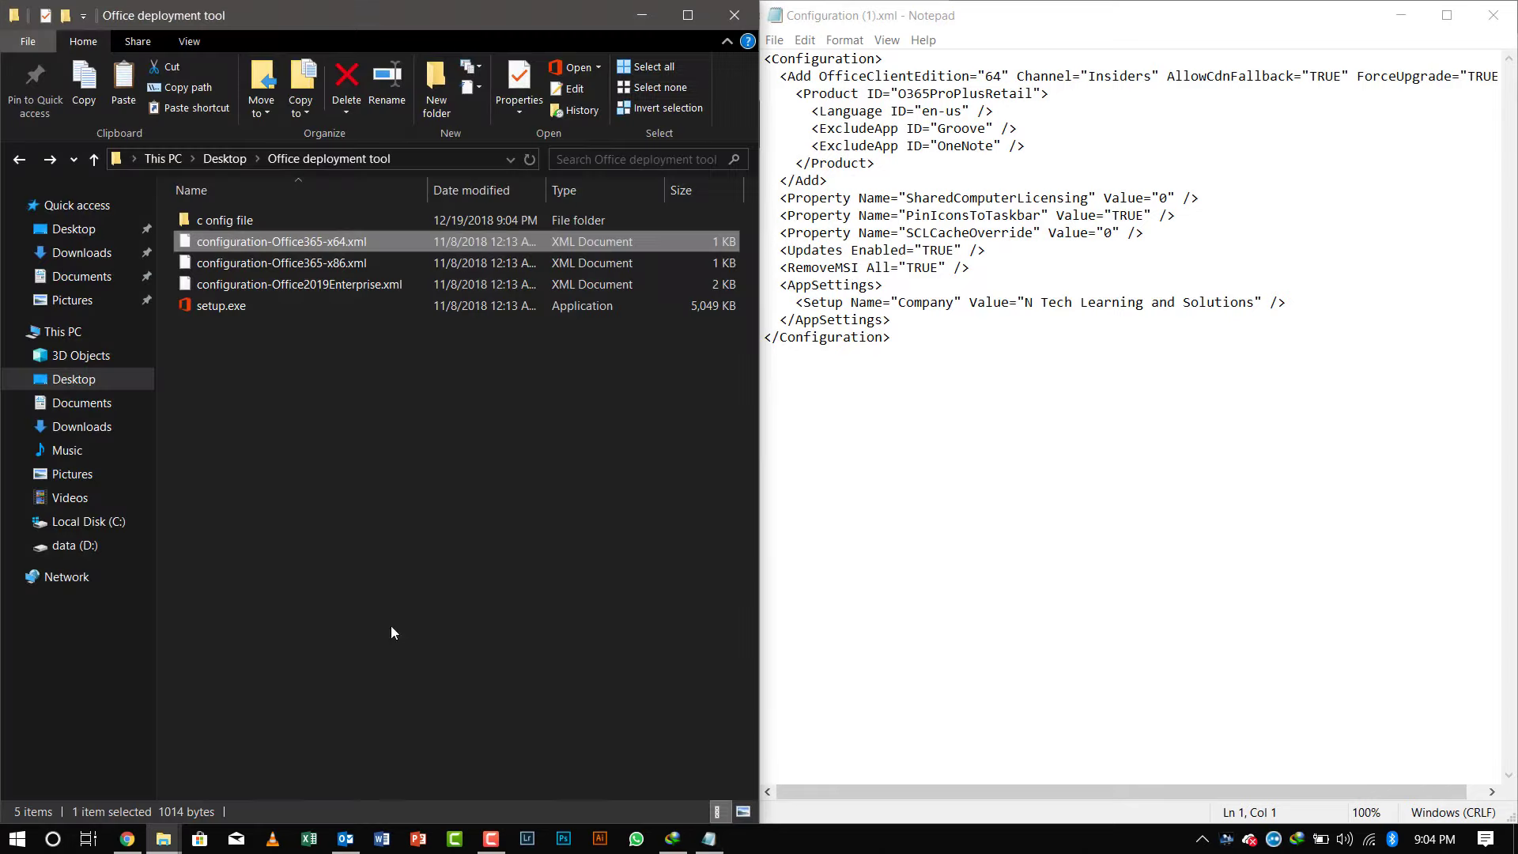
Step: Import configuration-Office365-x86.xml from Desktop > Office deployment tool into the Customization Tool
left_click(126, 838)
left_click(1260, 192)
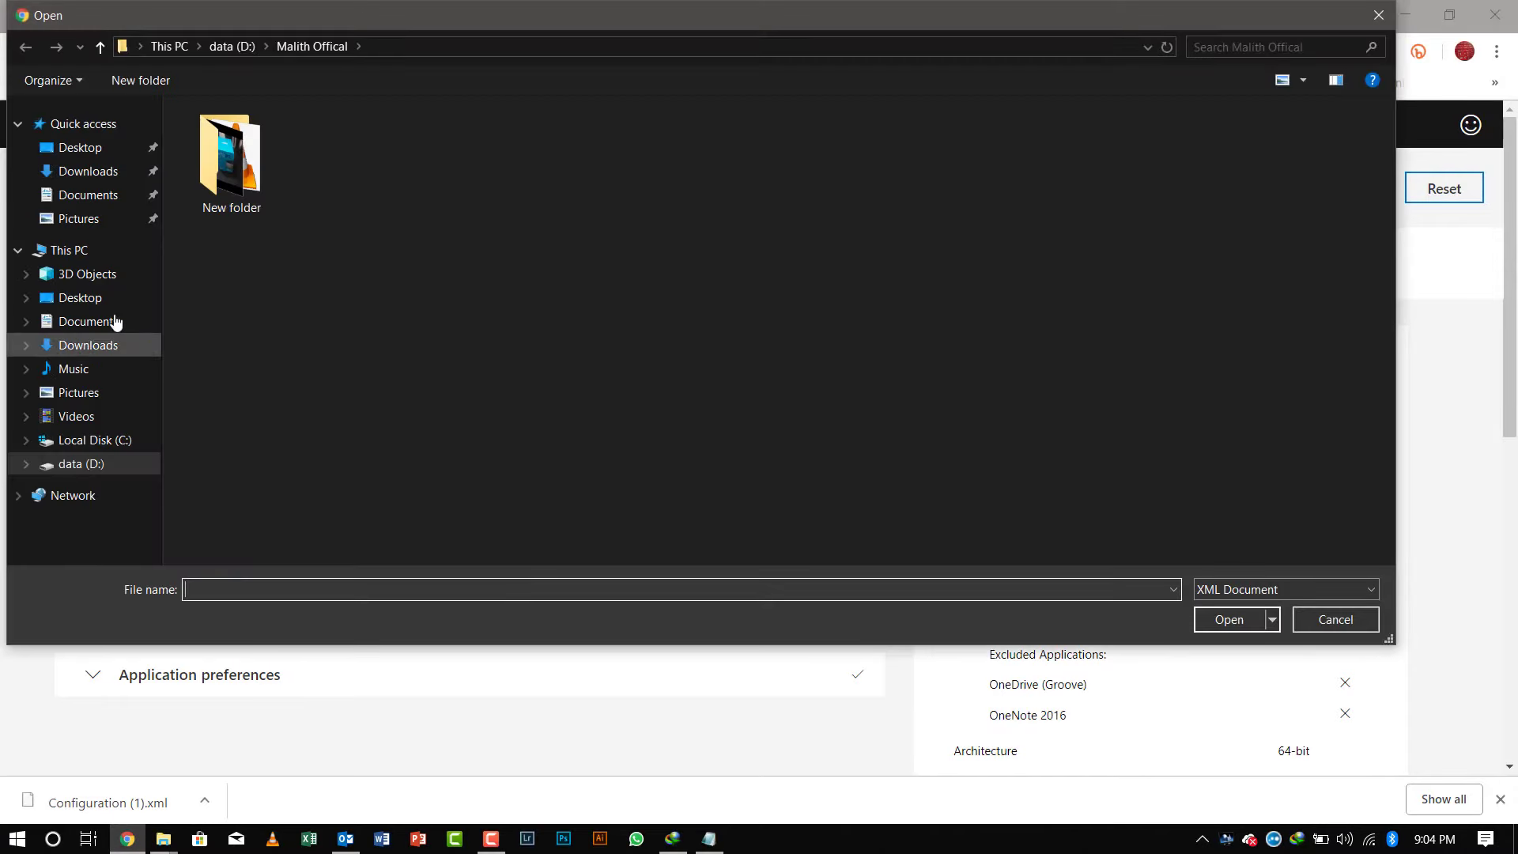
left_click(100, 154)
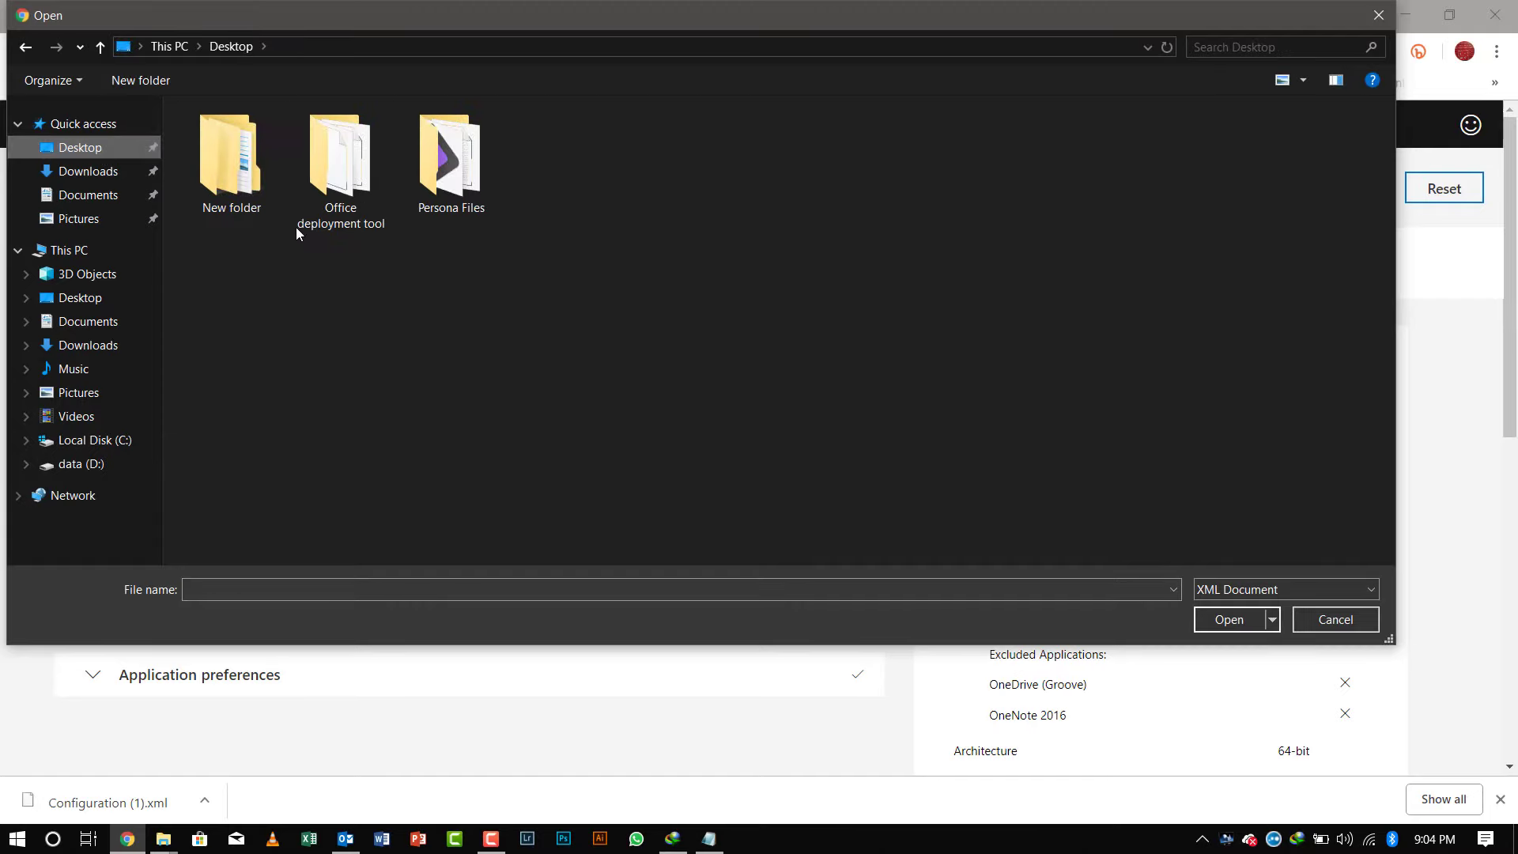
double_click(330, 183)
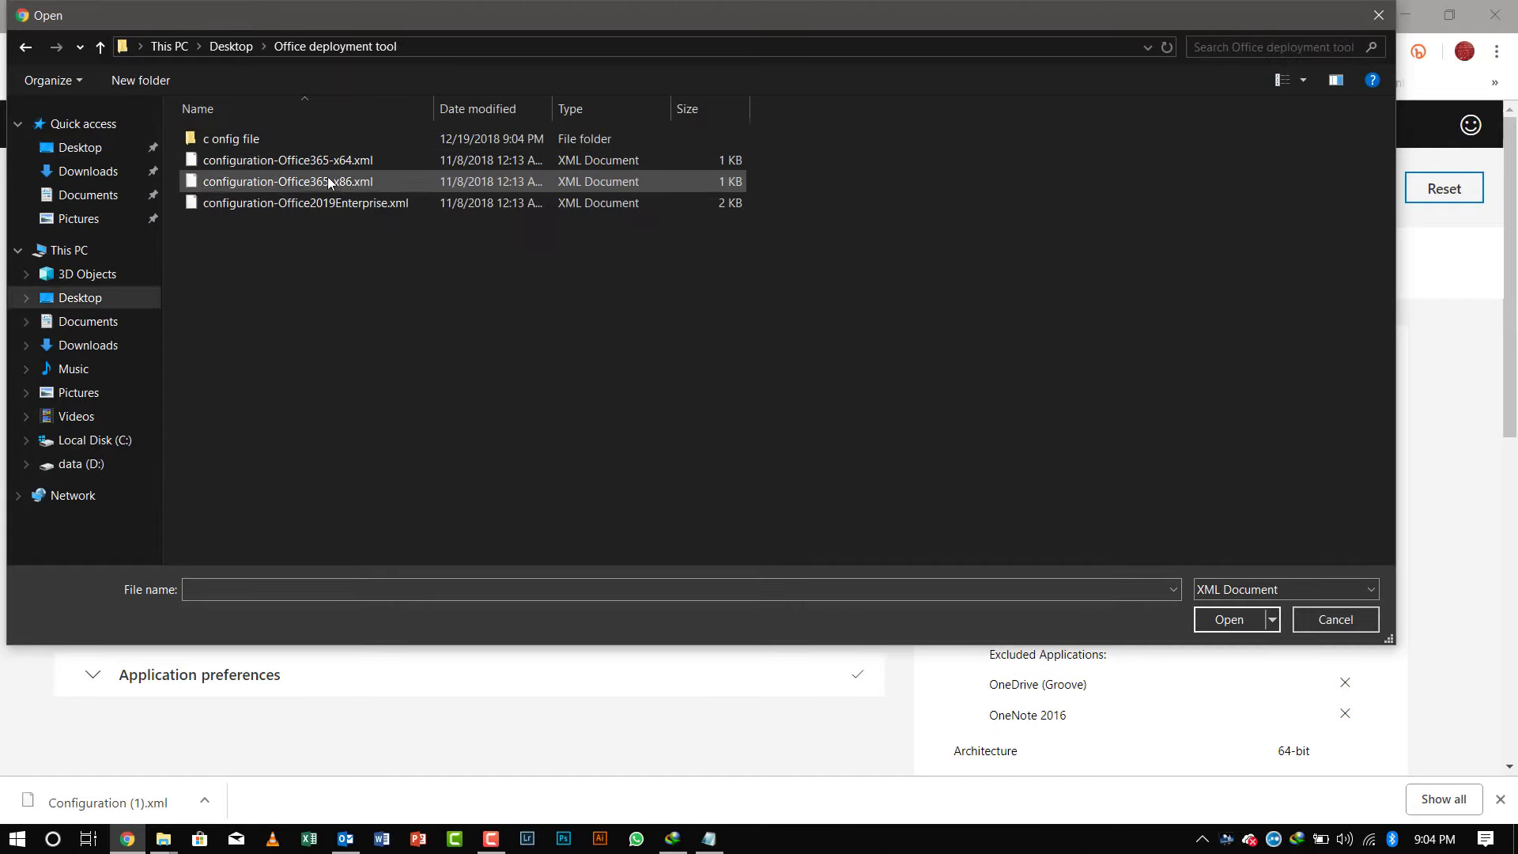
double_click(280, 182)
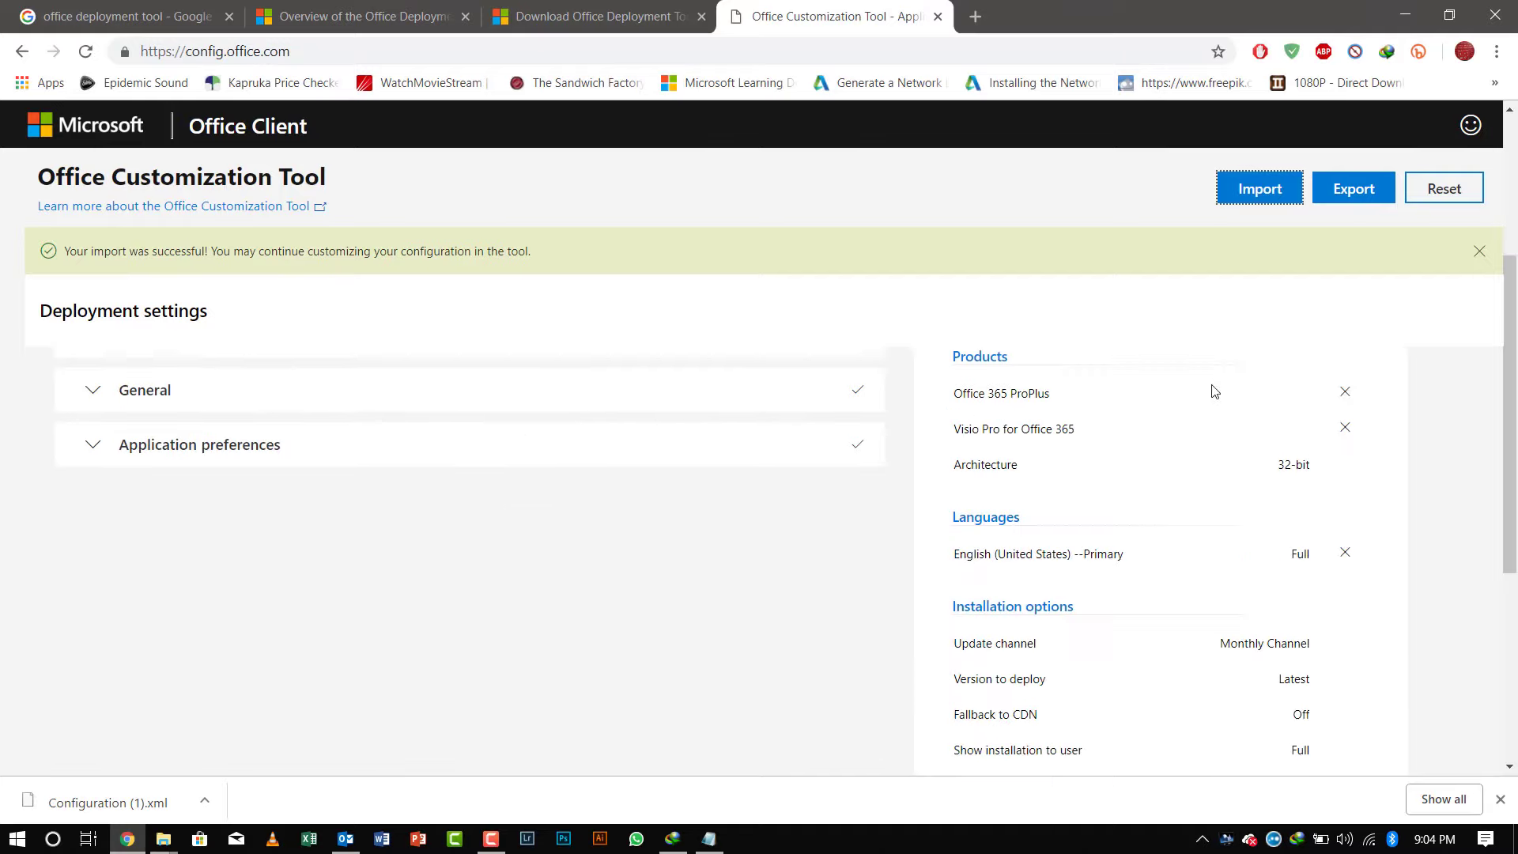
Step: Expand the imported Products and releases settings to review them
scroll(1213, 390, "down", 4)
scroll(1174, 522, "down", 3)
scroll(1122, 668, "down", 1)
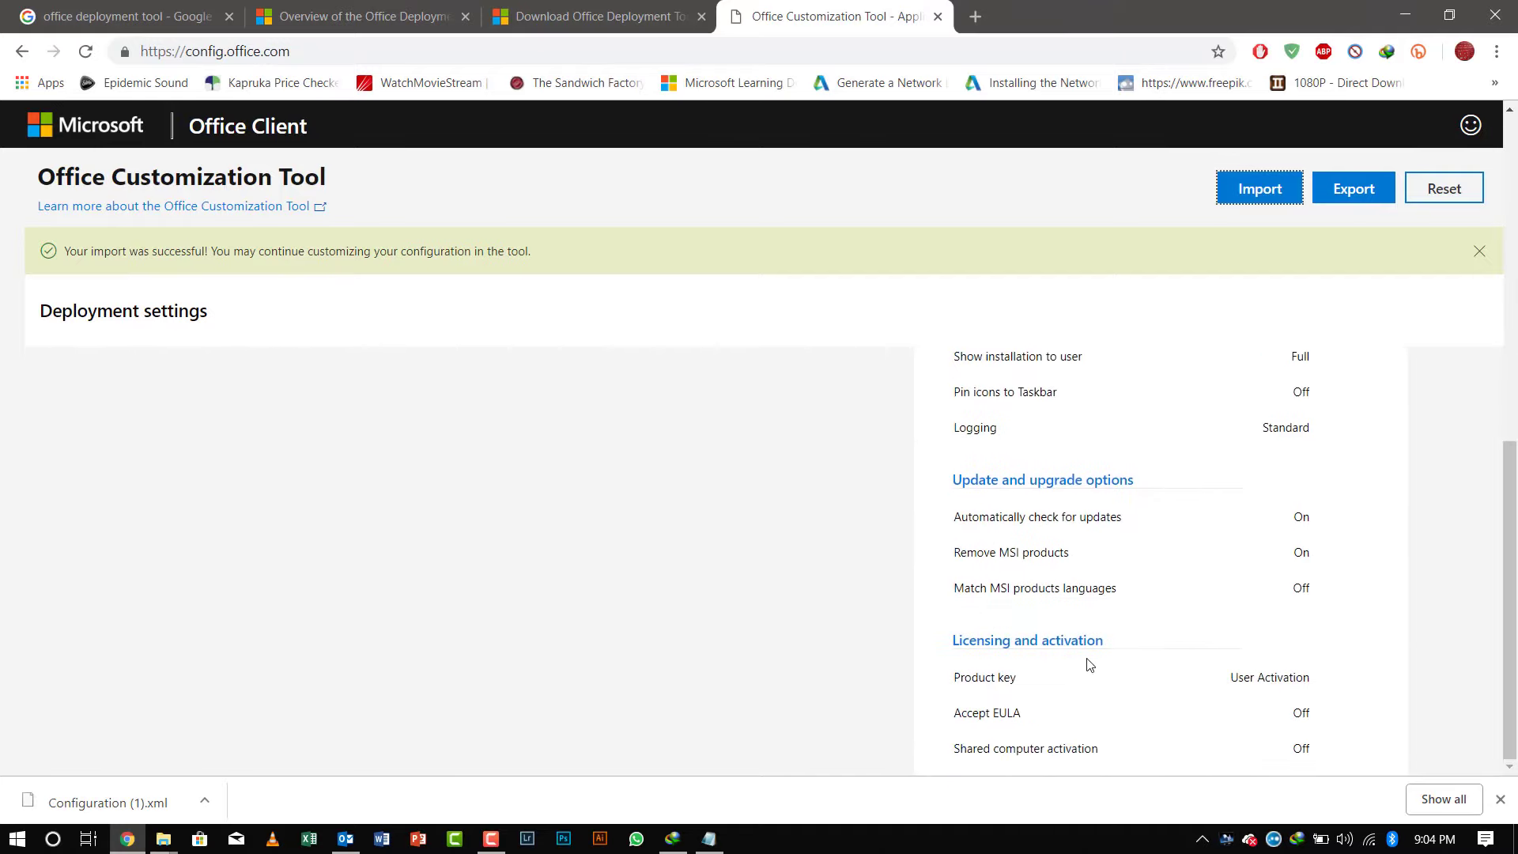
scroll(453, 591, "up", 8)
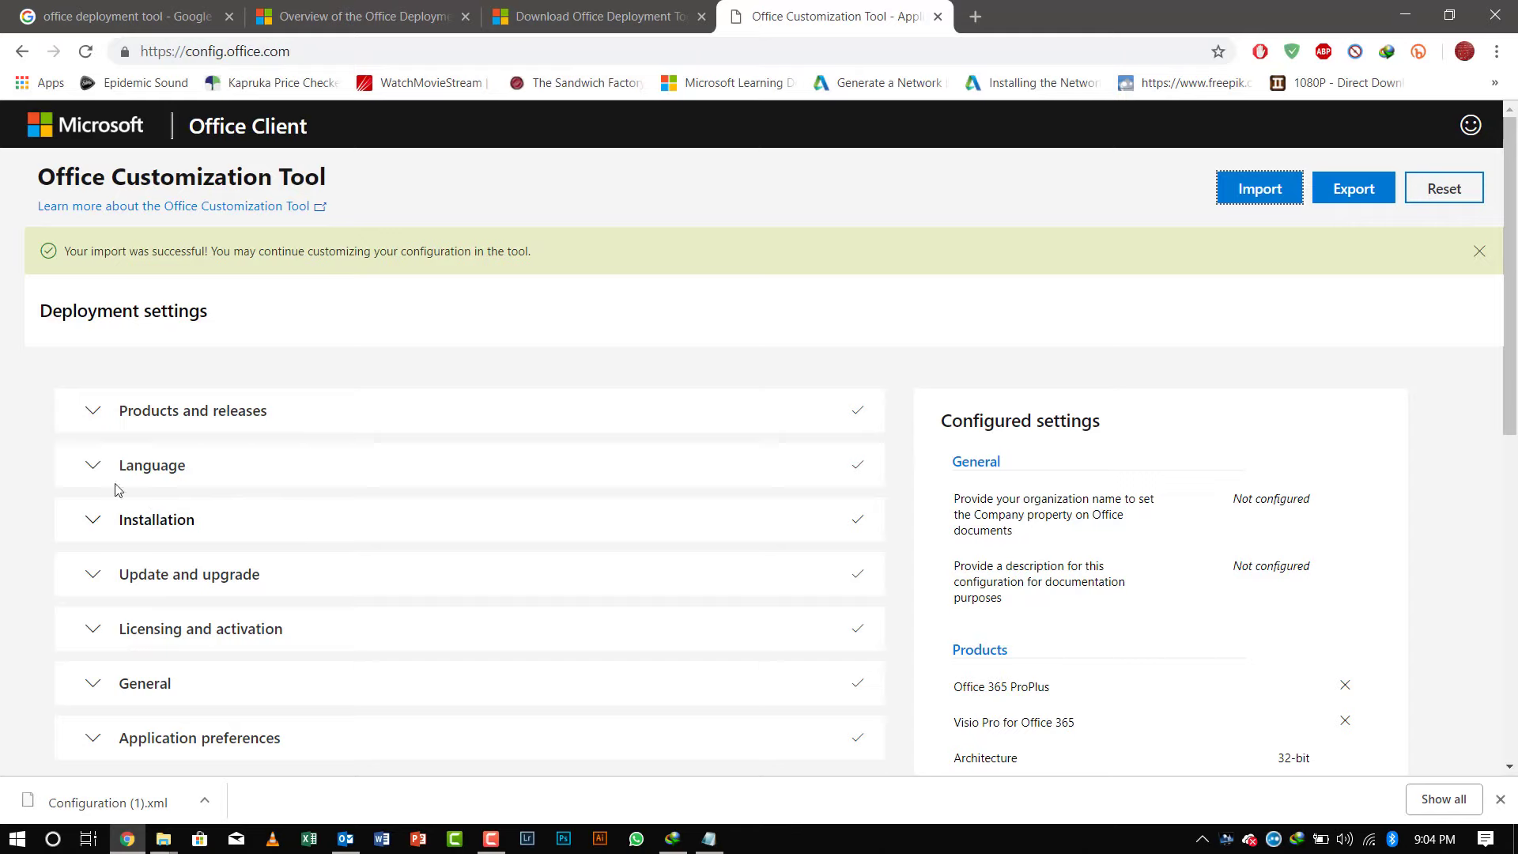
left_click(150, 407)
Step: Scroll through the products and expand the Language settings
scroll(285, 478, "down", 5)
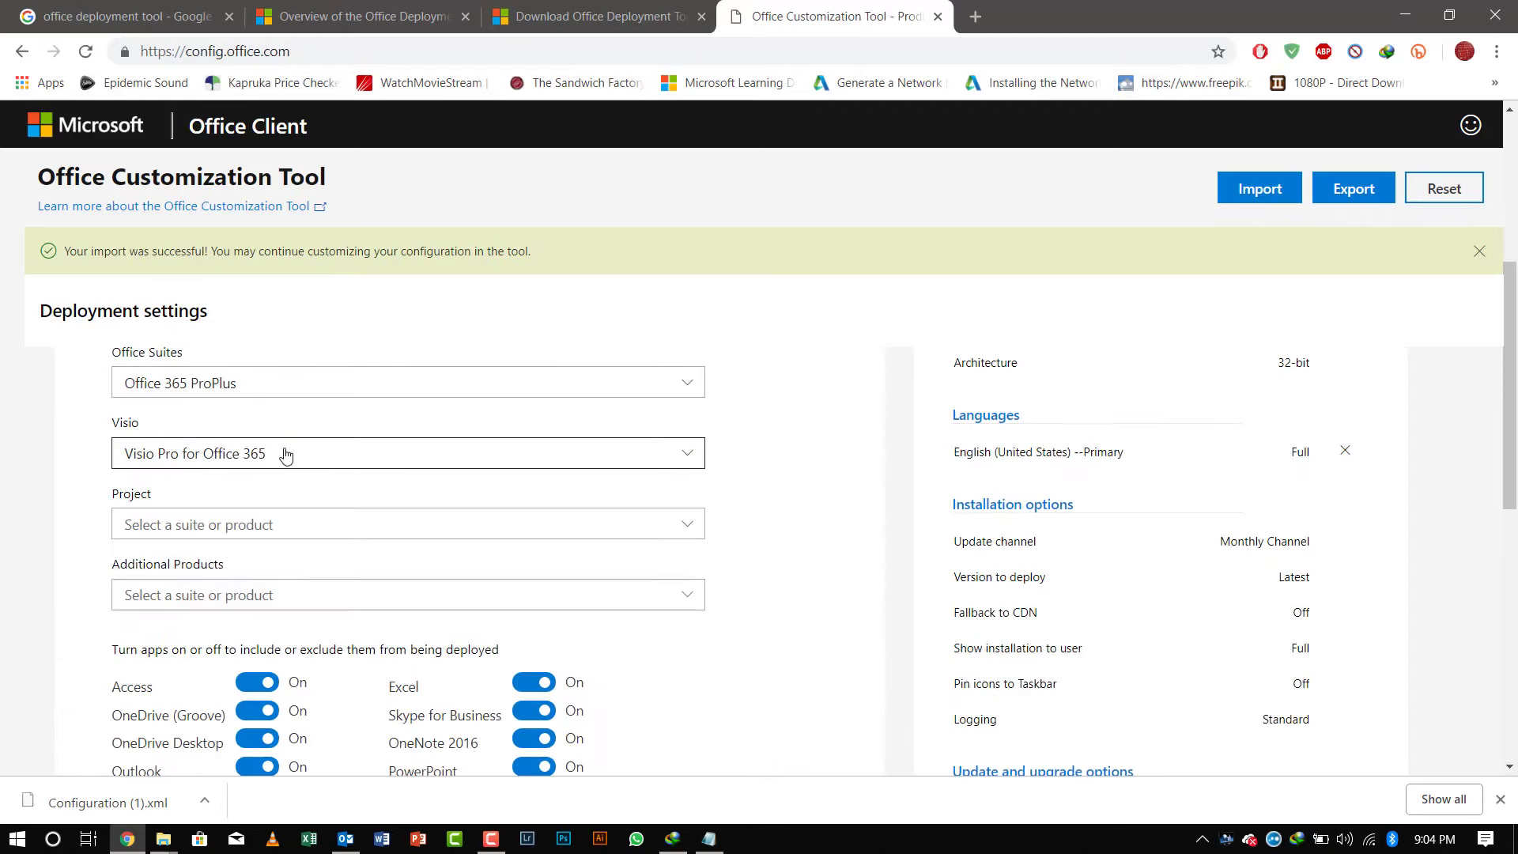
scroll(55, 694, "down", 3)
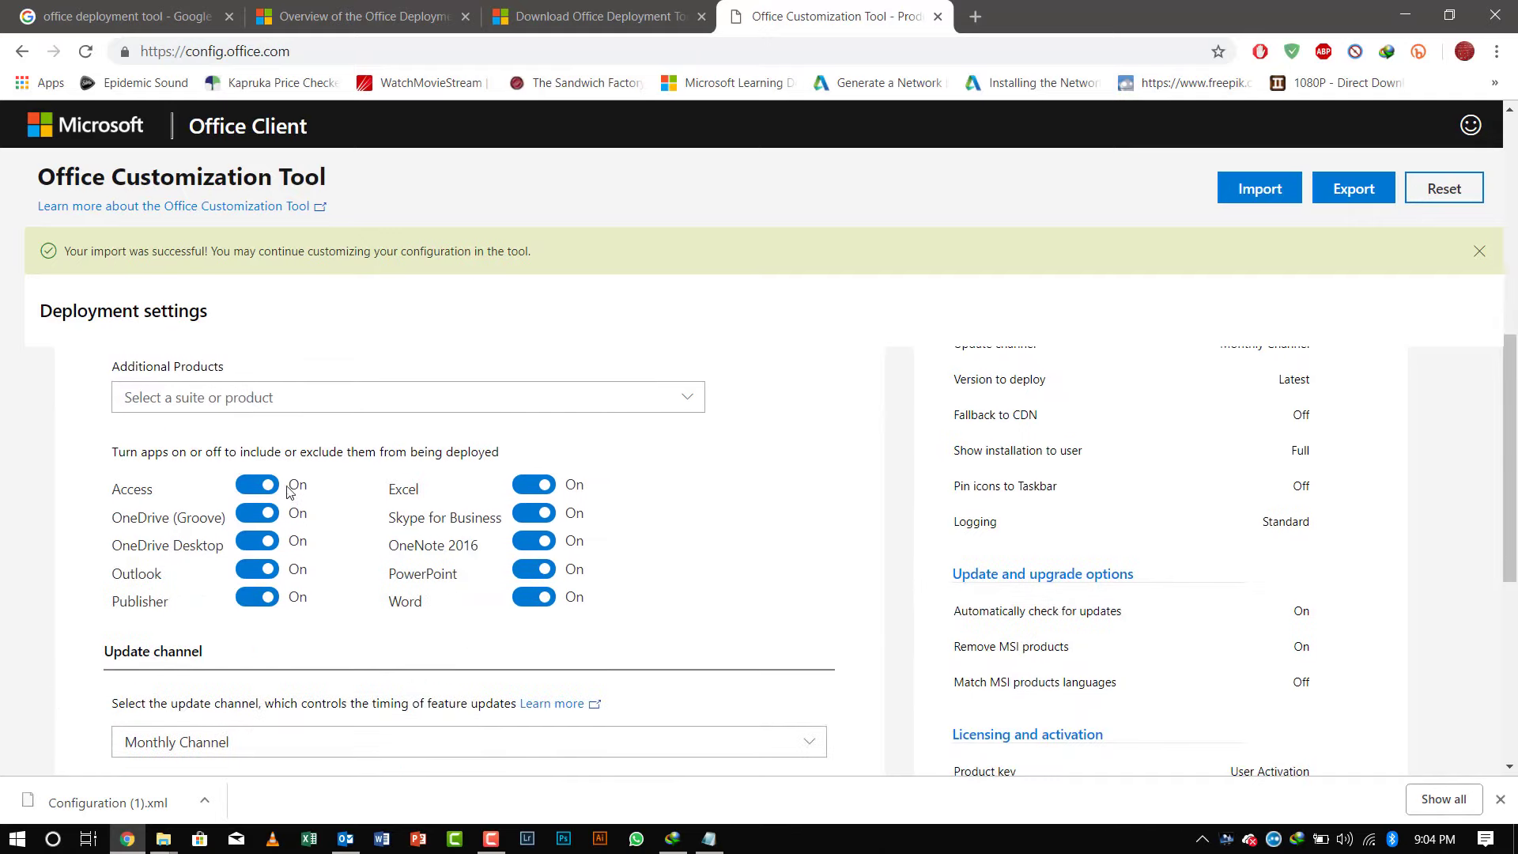
scroll(269, 593, "down", 6)
scroll(291, 423, "up", 3)
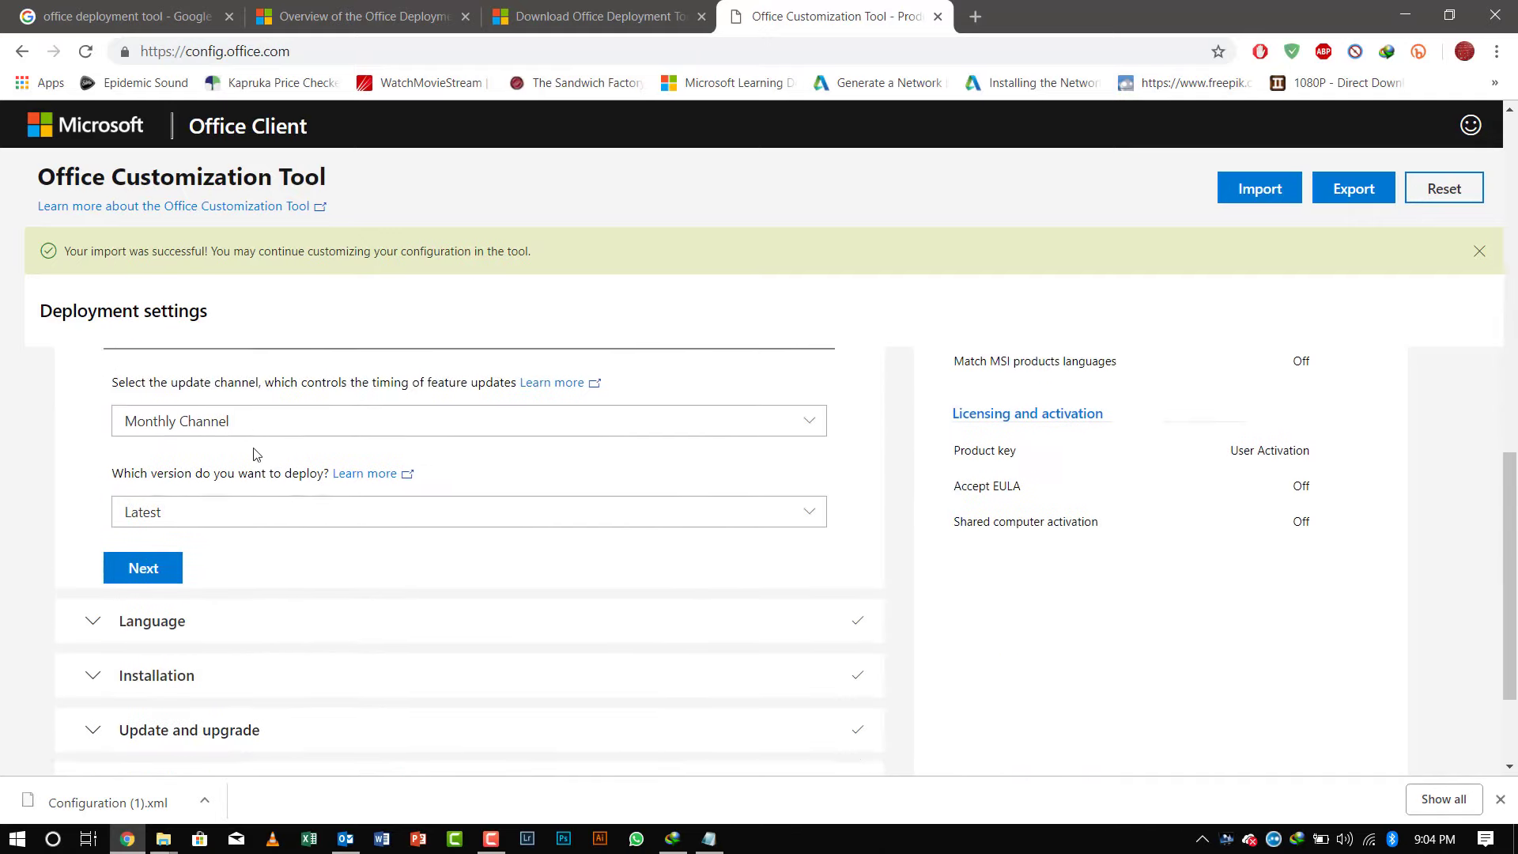
scroll(383, 659, "down", 3)
left_click(258, 552)
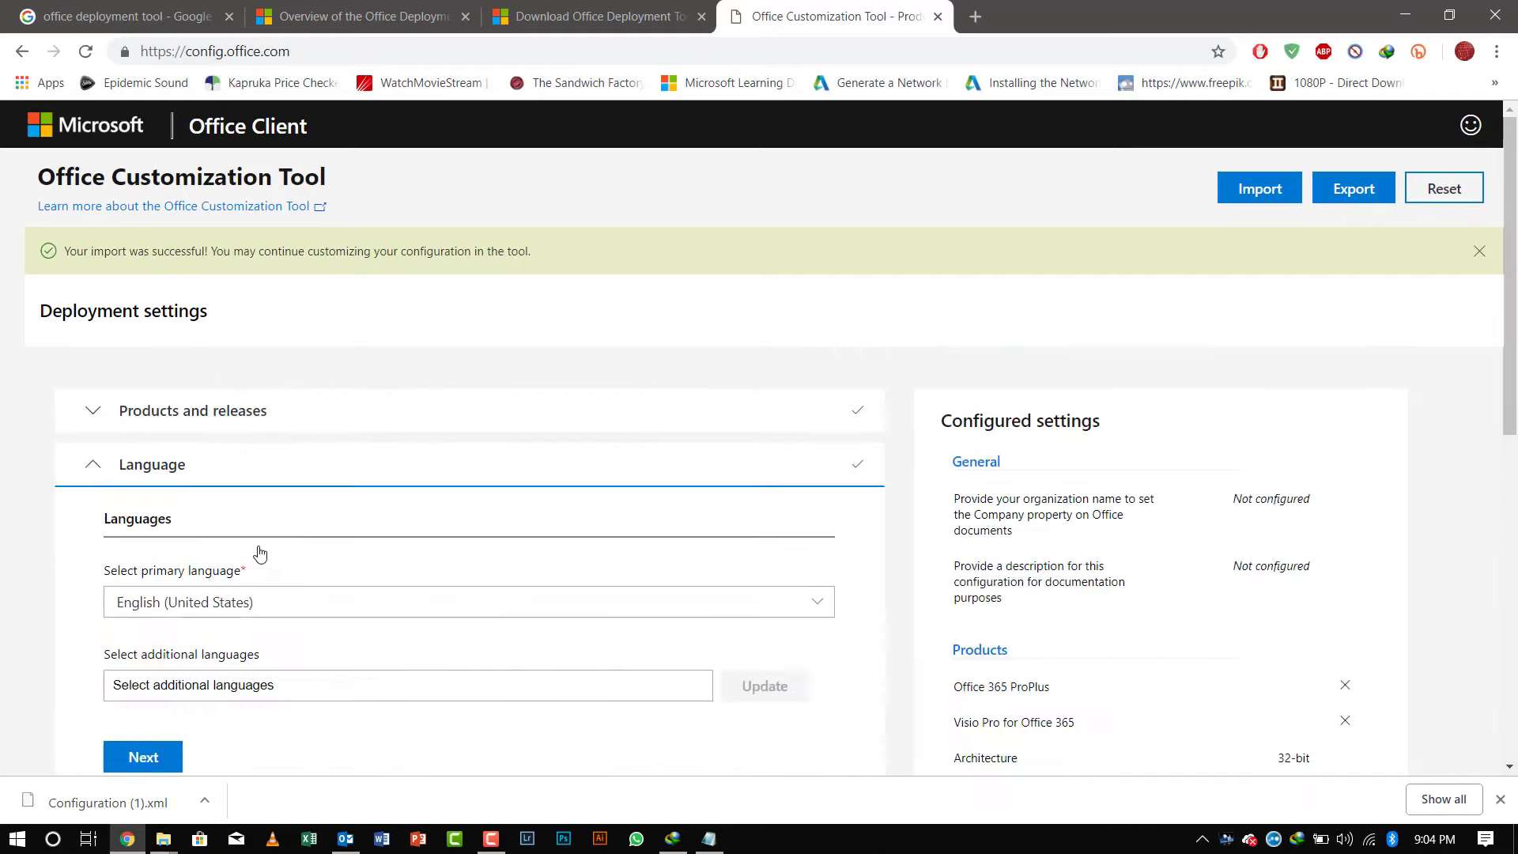
Step: Expand the Installation and Update and upgrade settings to review them
scroll(238, 597, "down", 4)
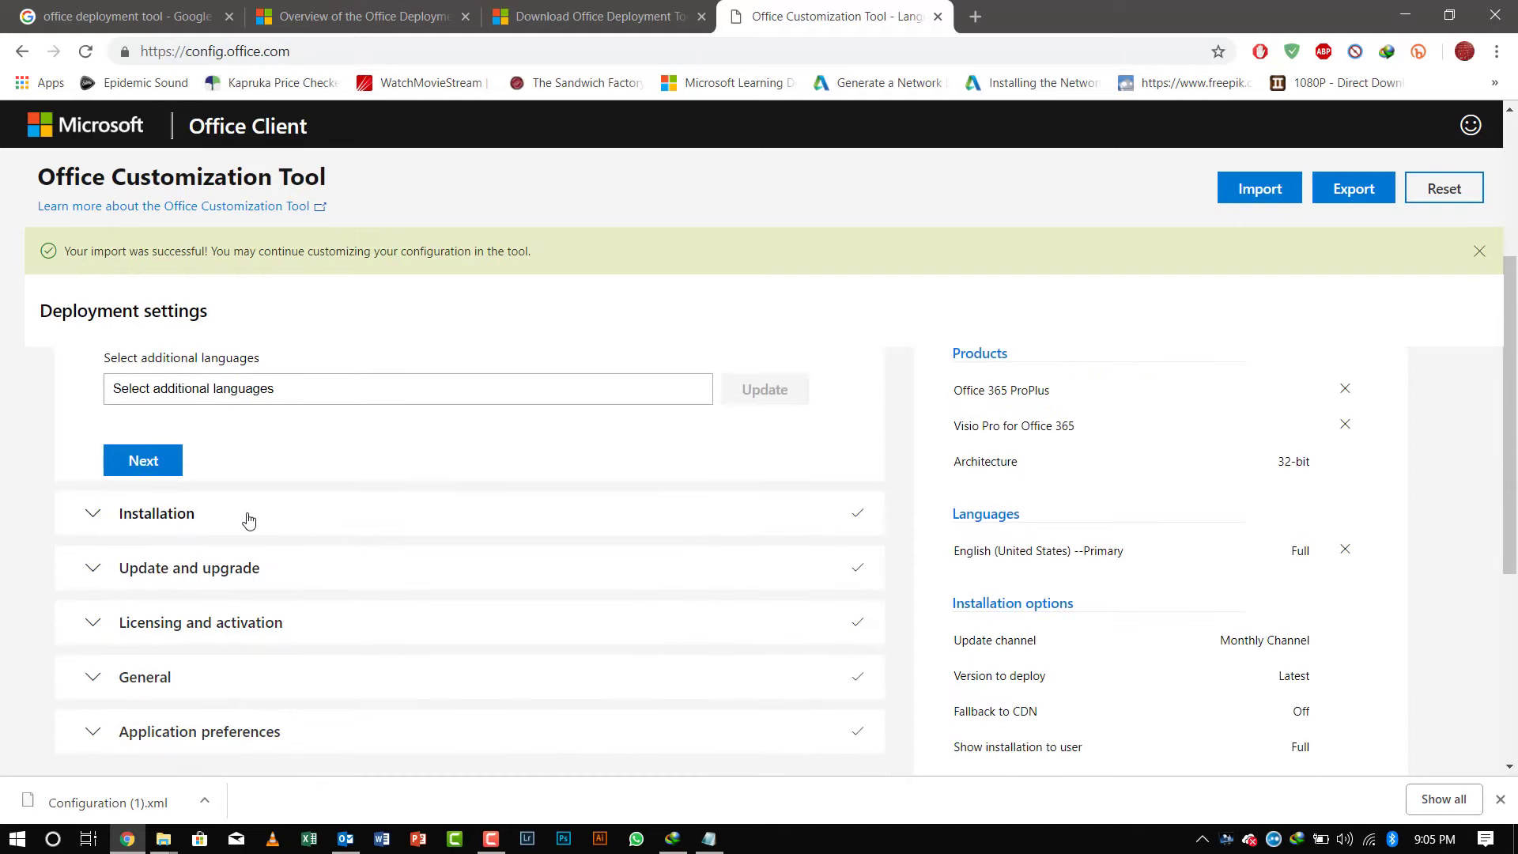
left_click(248, 515)
scroll(420, 558, "down", 1)
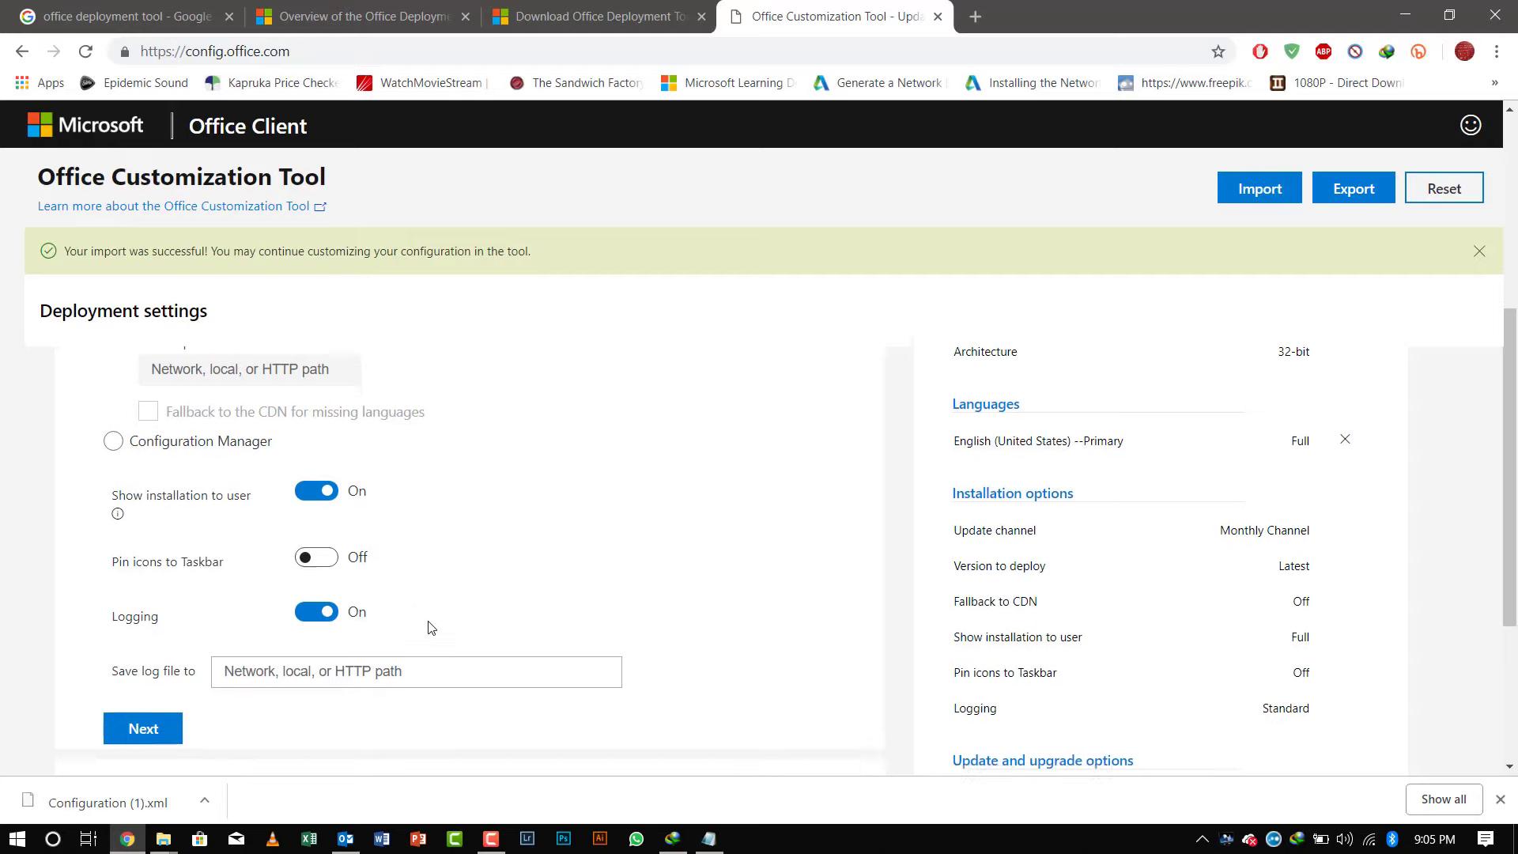
scroll(395, 609, "down", 2)
left_click(389, 509)
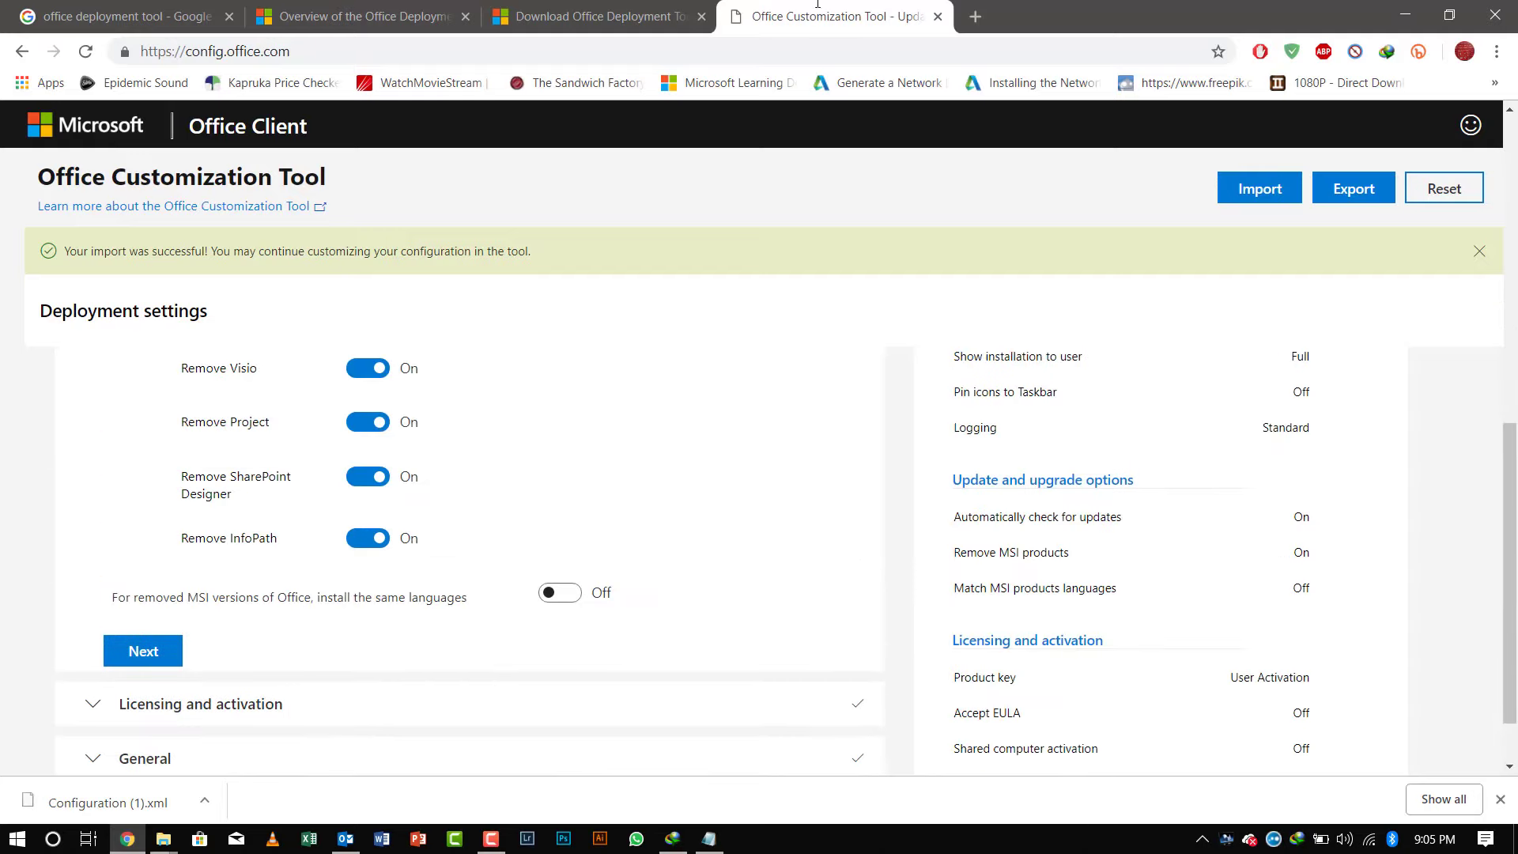
Step: Minimize Chrome and clear the file selection in the Office deployment tool folder
scroll(443, 552, "up", 2)
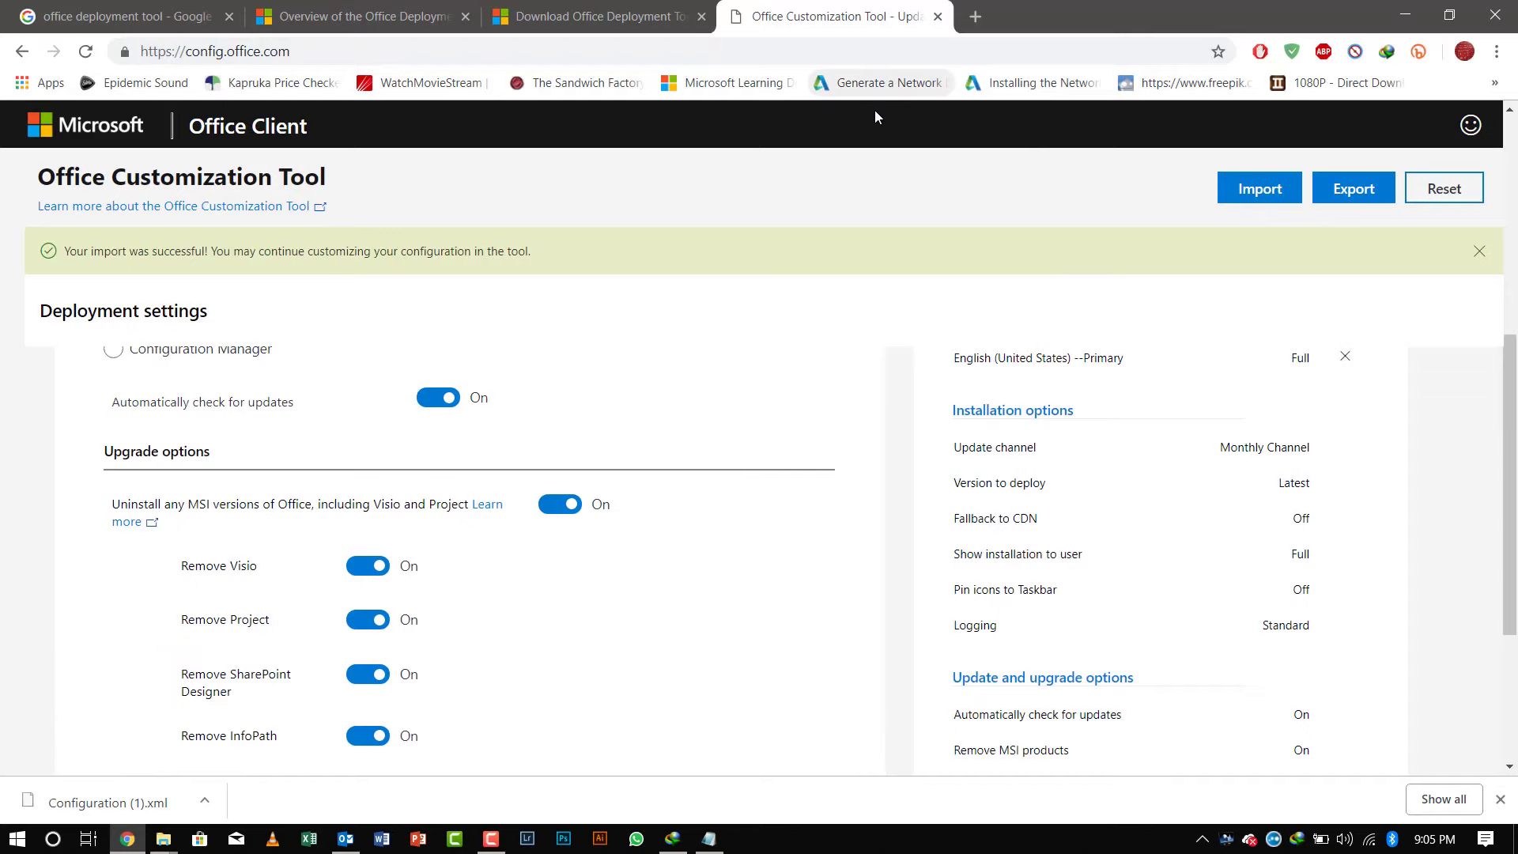
left_click(1405, 15)
left_click(456, 427)
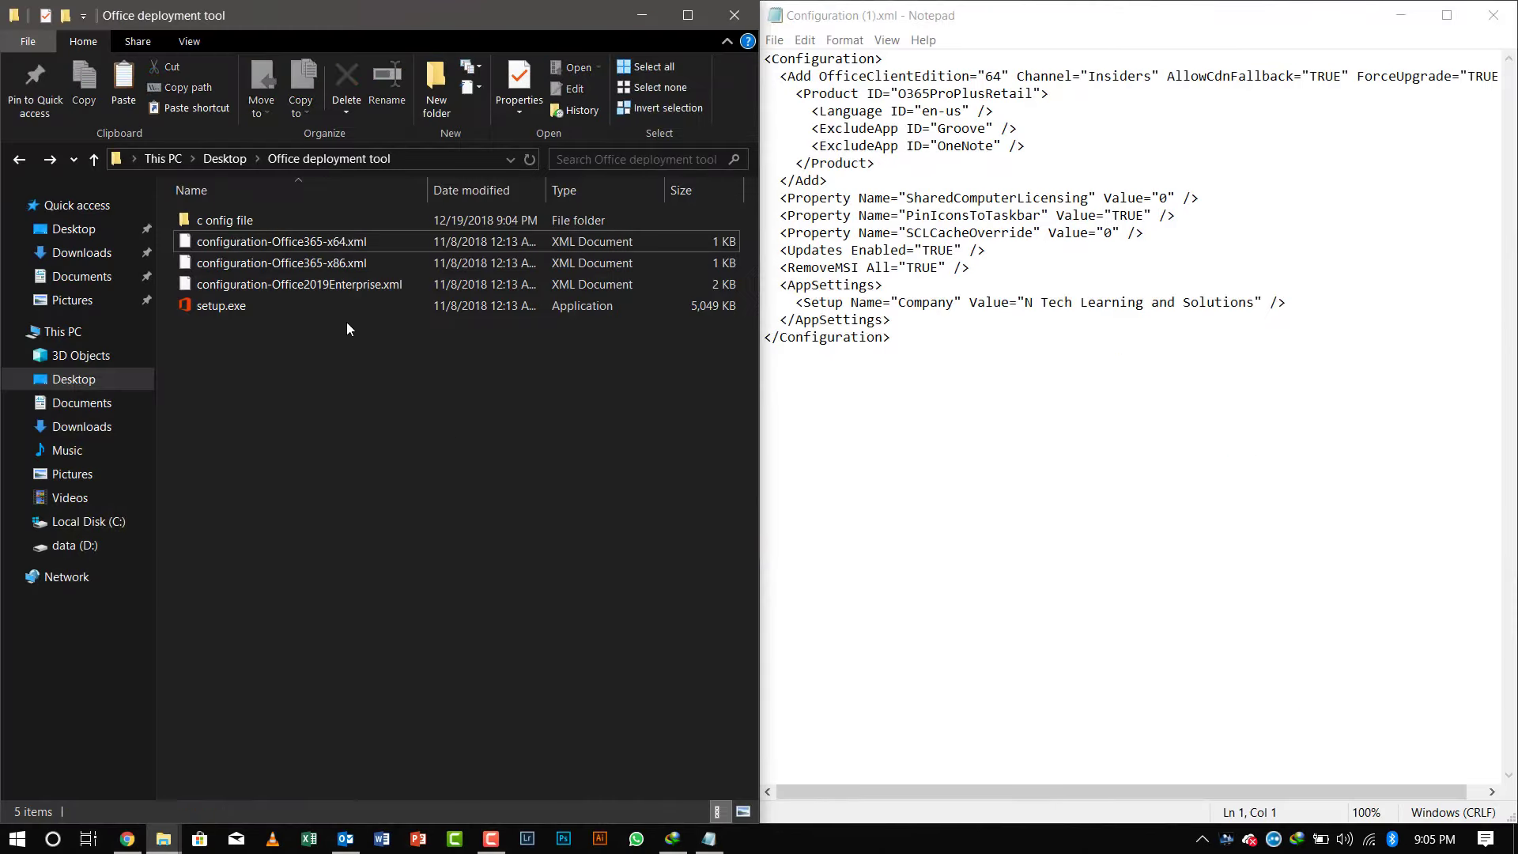
Step: Close Notepad and File Explorer, then select the officedeploymenttool_11107-33602.exe desktop icon
left_click(1493, 14)
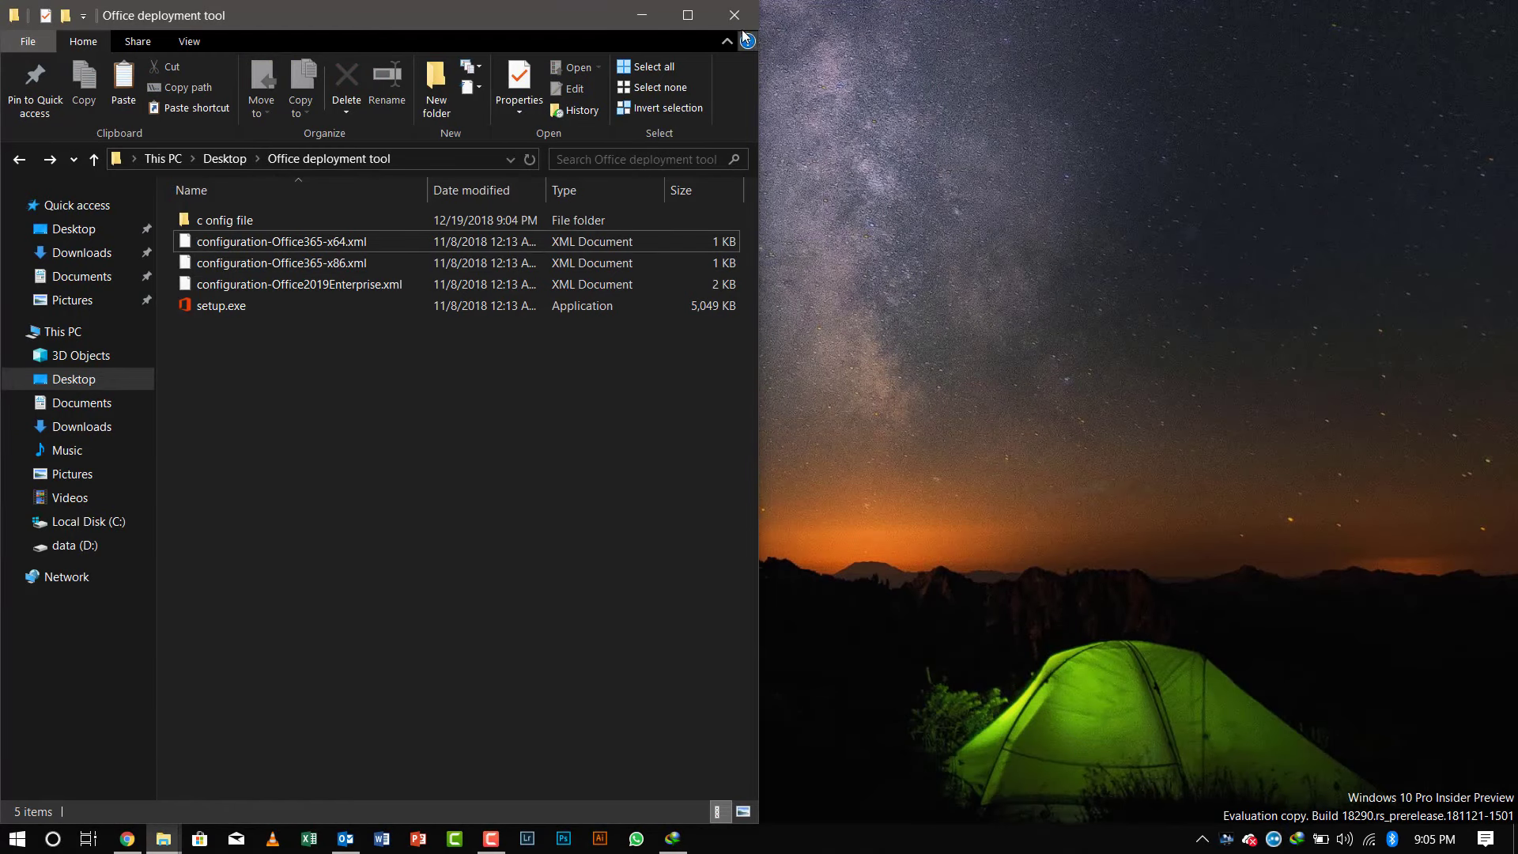
left_click(697, 21)
left_click(1493, 11)
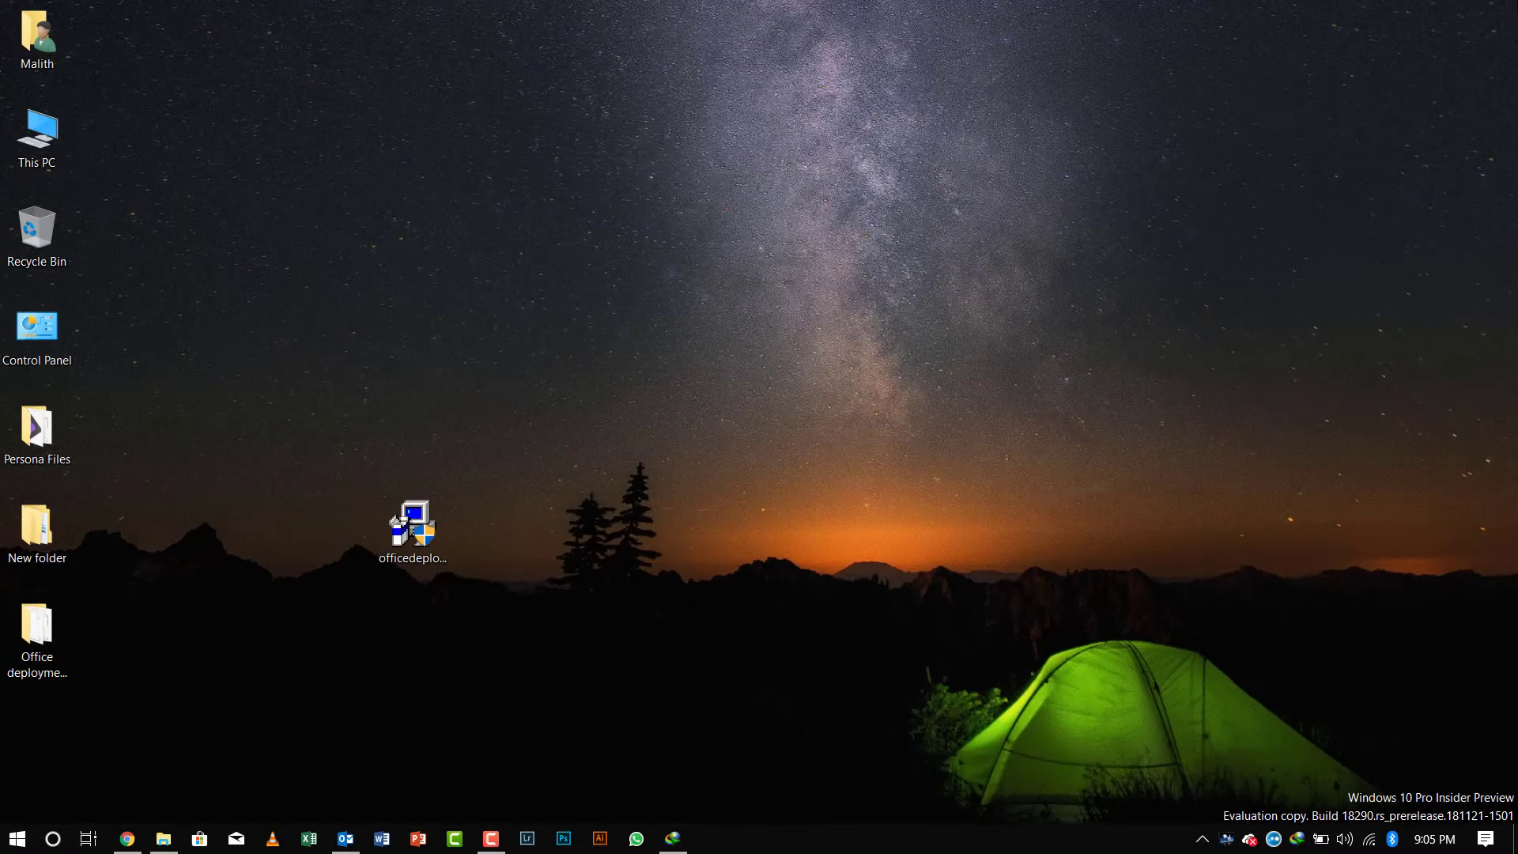
left_click_drag(313, 432, 36, 743)
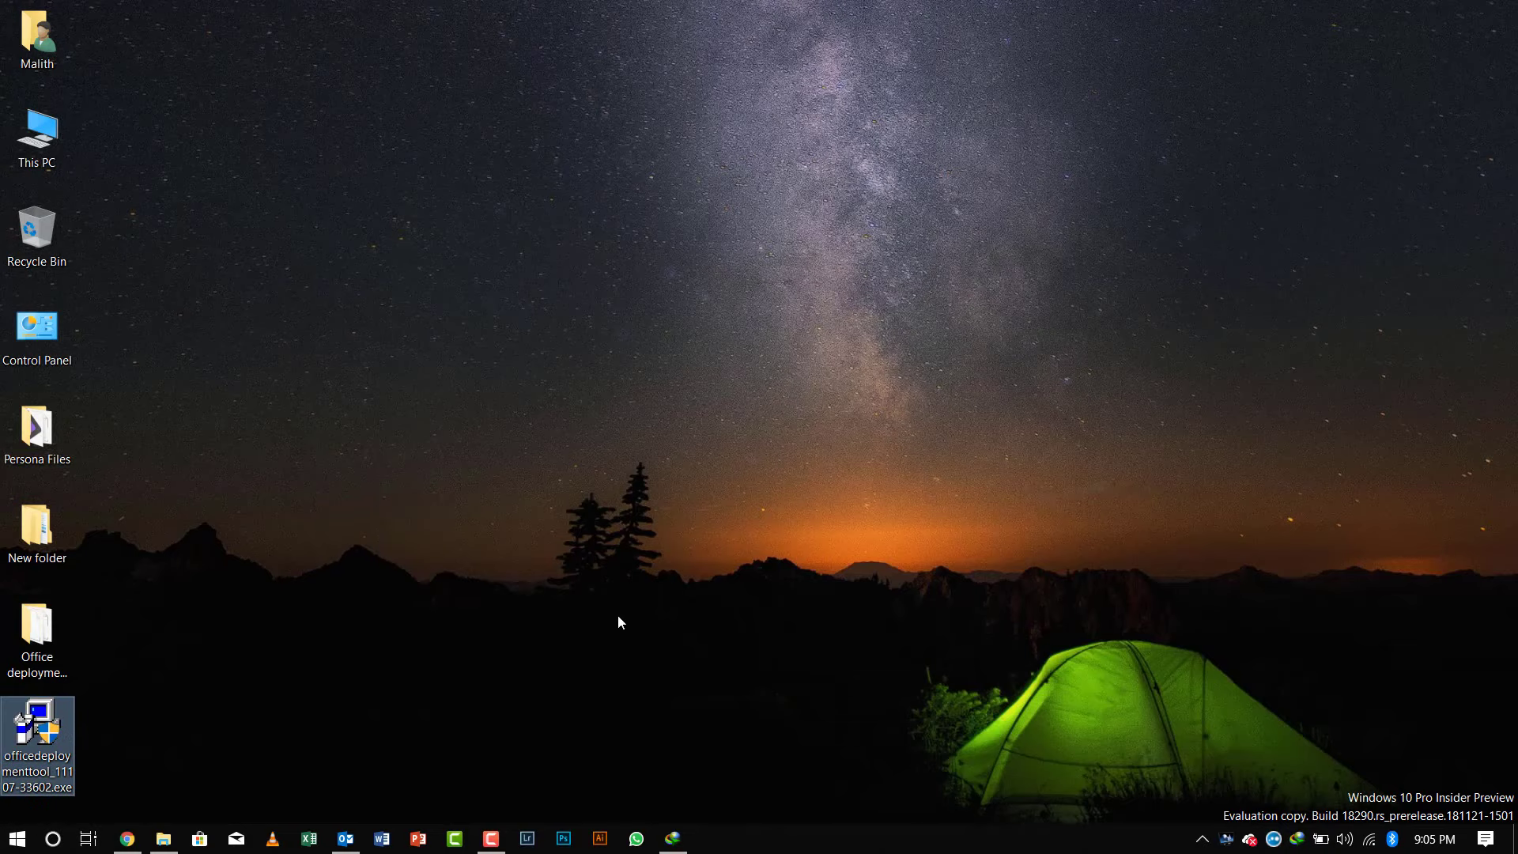